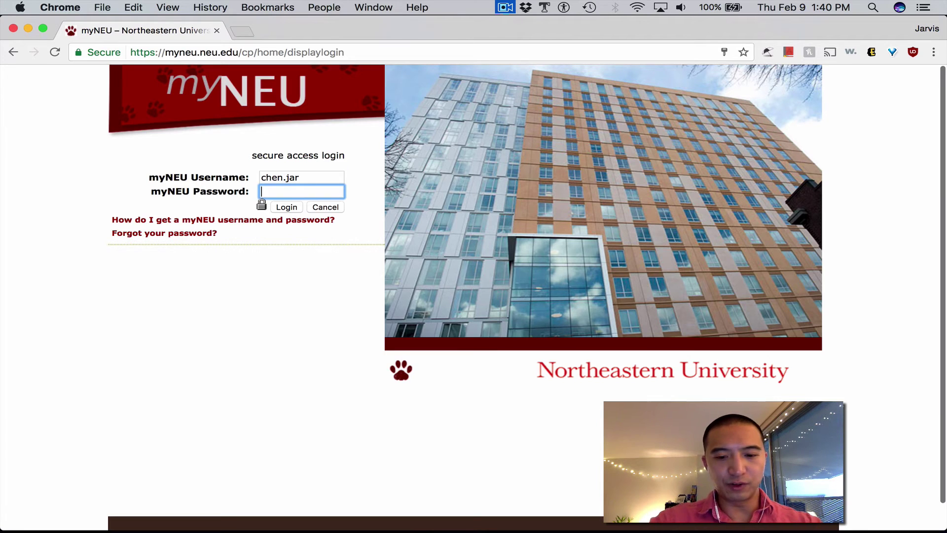
# Step: Enter the myNEU account password and log in to the portal
pyautogui.write('******')
pyautogui.press('Return')
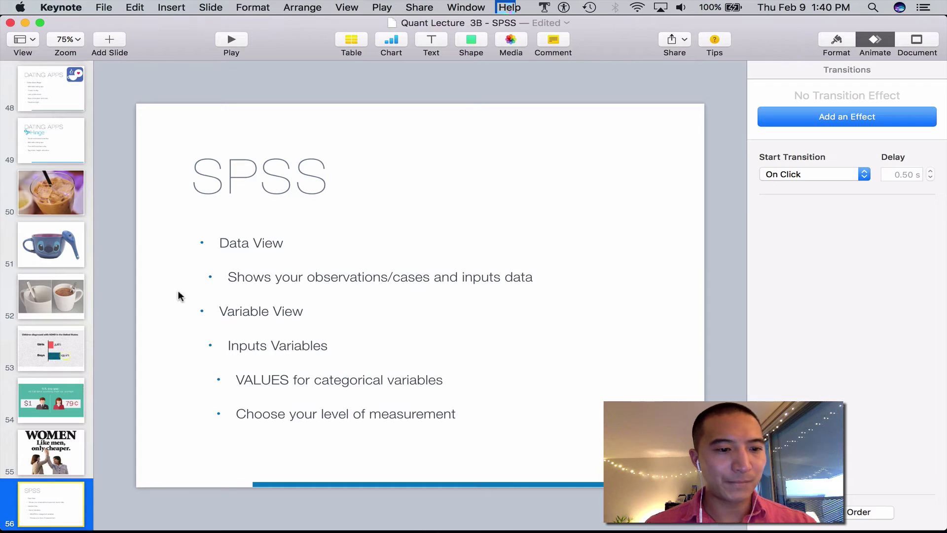
# Step: Switch to Keynote to present slide 57 with the SPSS download entries as a slideshow, and return to Chrome
pyautogui.scroll(-5, 76, 370)
pyautogui.click(74, 368)
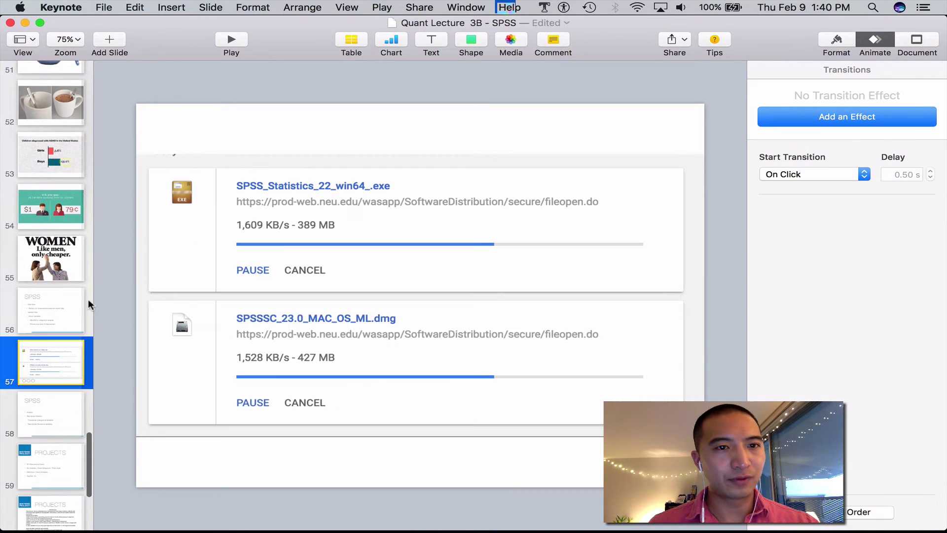
pyautogui.click(232, 40)
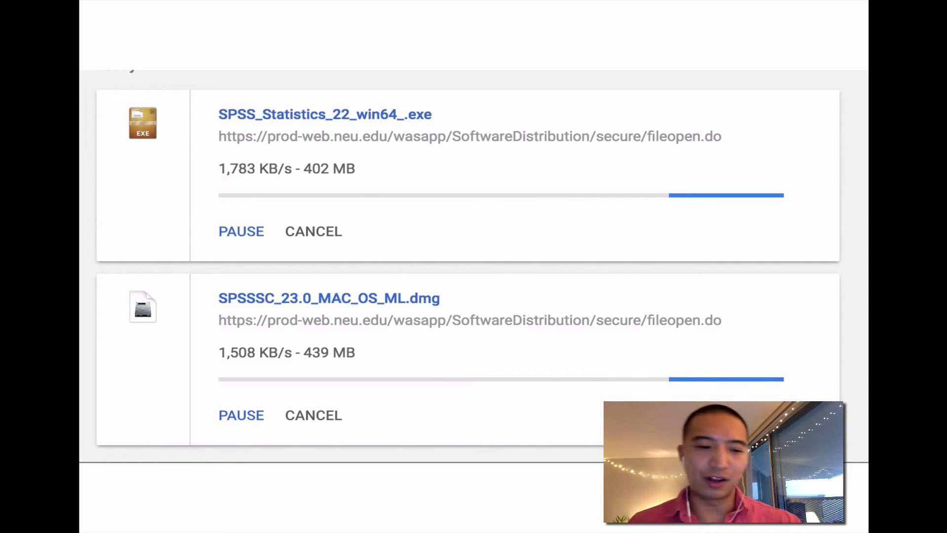
pyautogui.press('Escape')
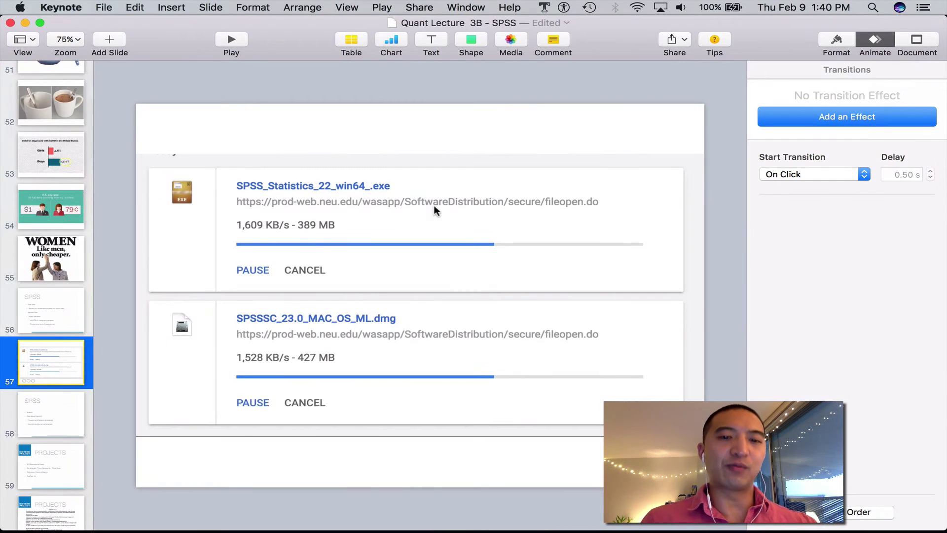
pyautogui.press('super+Tab')
pyautogui.press('super+Tab')
pyautogui.press('super+shift+Tab')
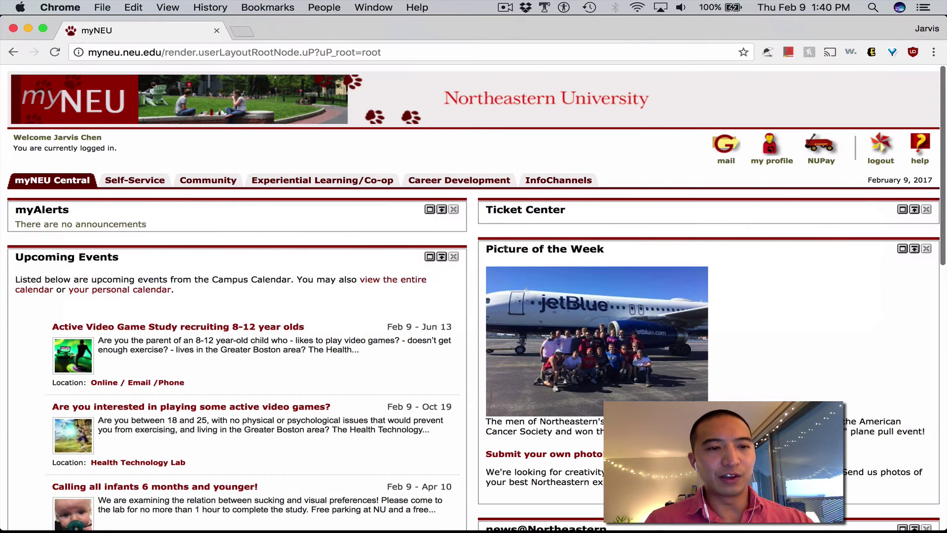
# Step: Go to the Self-Service page of myNEU and open Software Downloads under Study and Course Resources
pyautogui.click(142, 186)
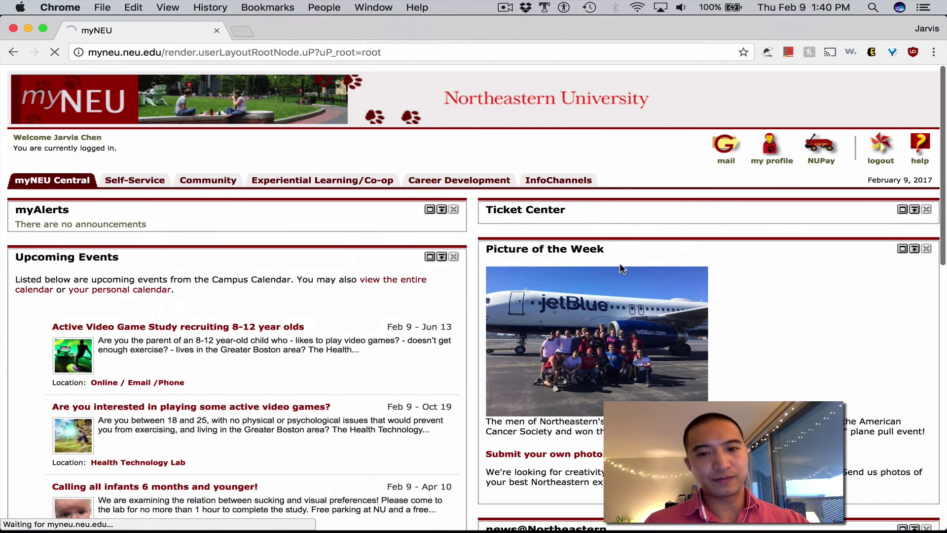
pyautogui.scroll(-10, 524, 316)
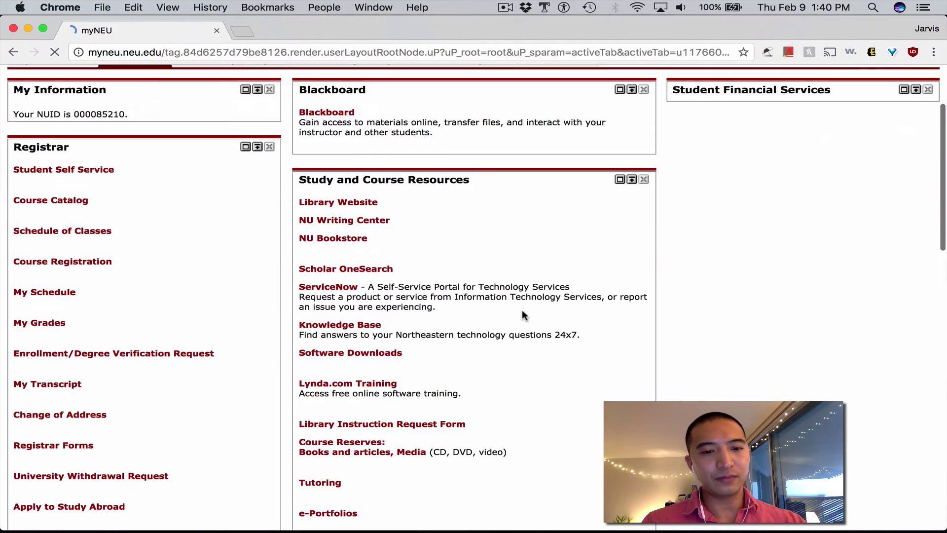
pyautogui.scroll(-5, 524, 315)
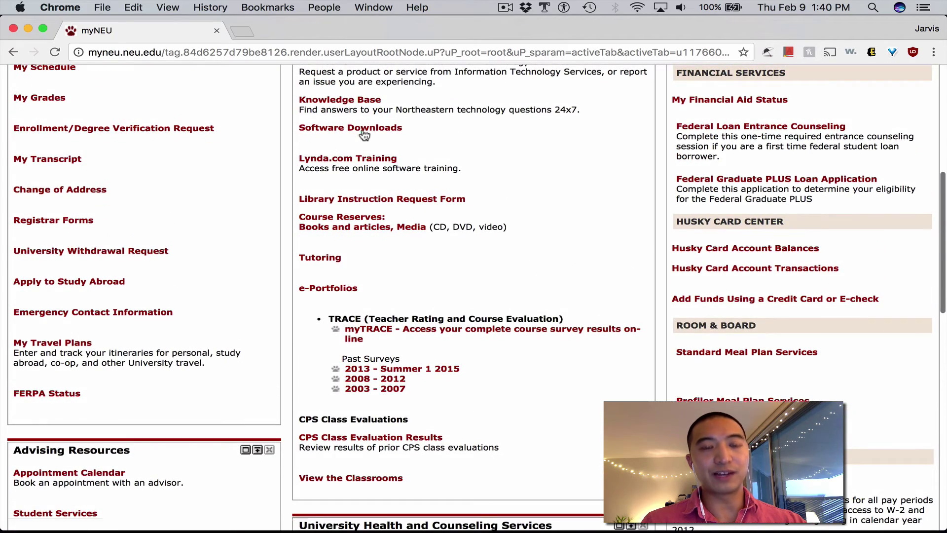
pyautogui.scroll(5, 368, 130)
pyautogui.scroll(3, 364, 132)
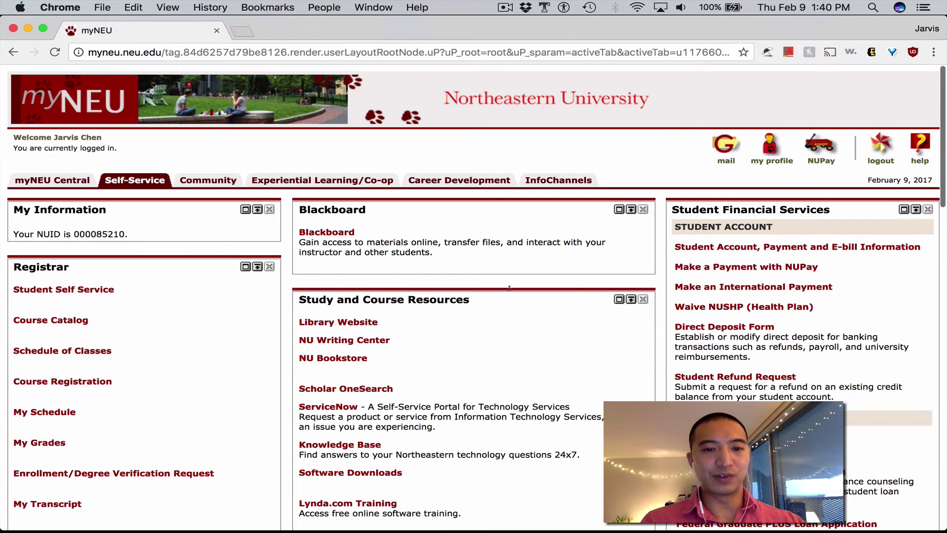
pyautogui.scroll(-1, 374, 449)
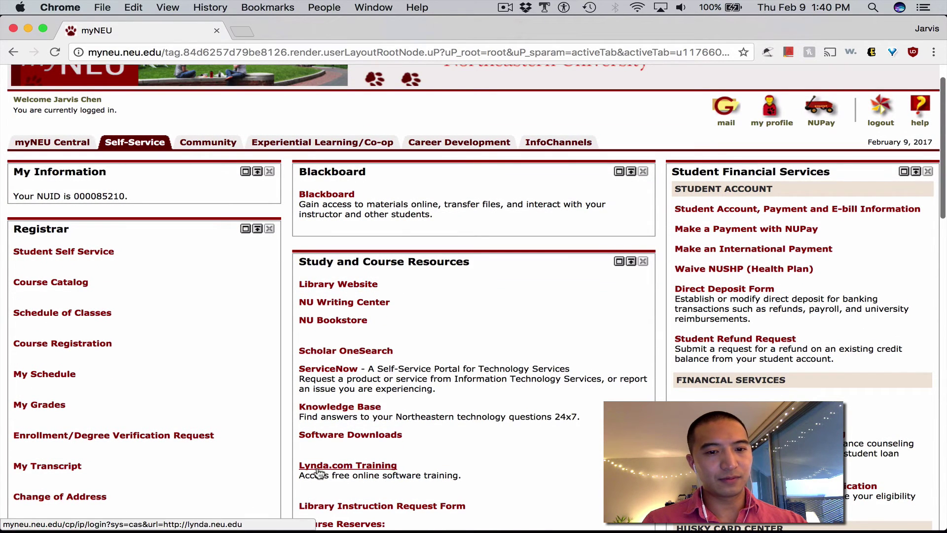
pyautogui.scroll(-15, 318, 473)
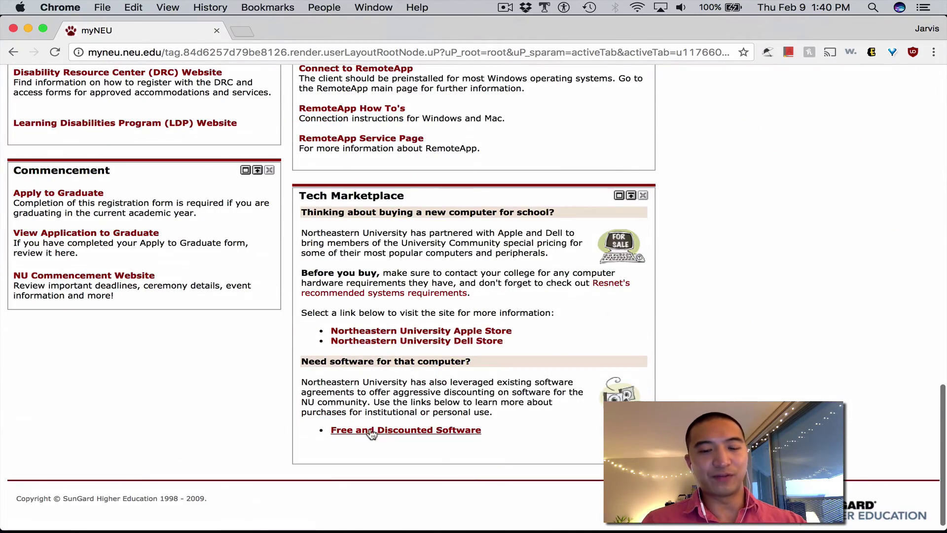
pyautogui.scroll(15, 379, 435)
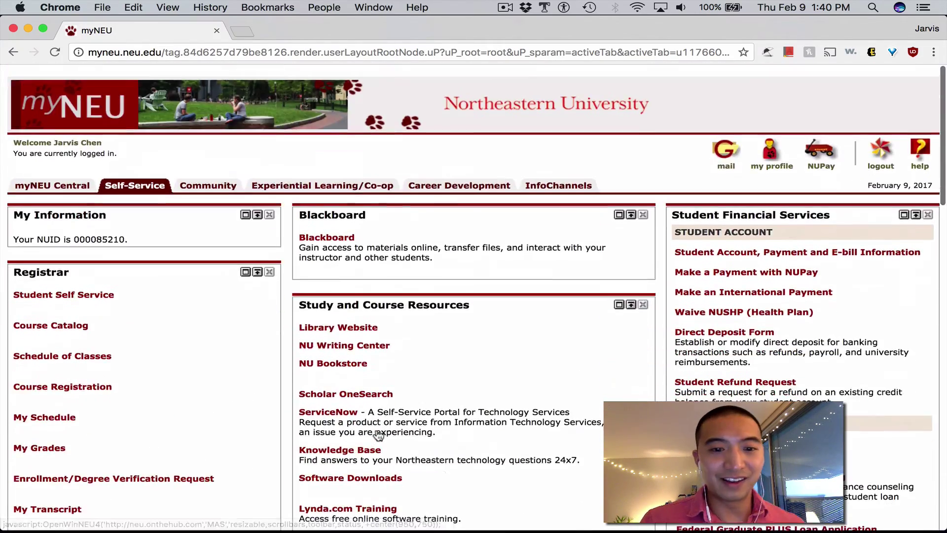
pyautogui.scroll(-1, 378, 435)
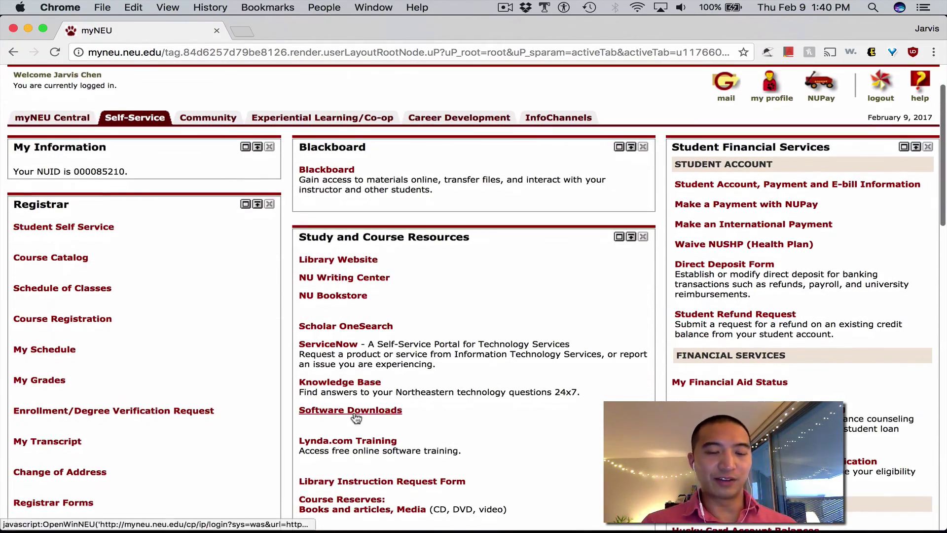
pyautogui.click(353, 412)
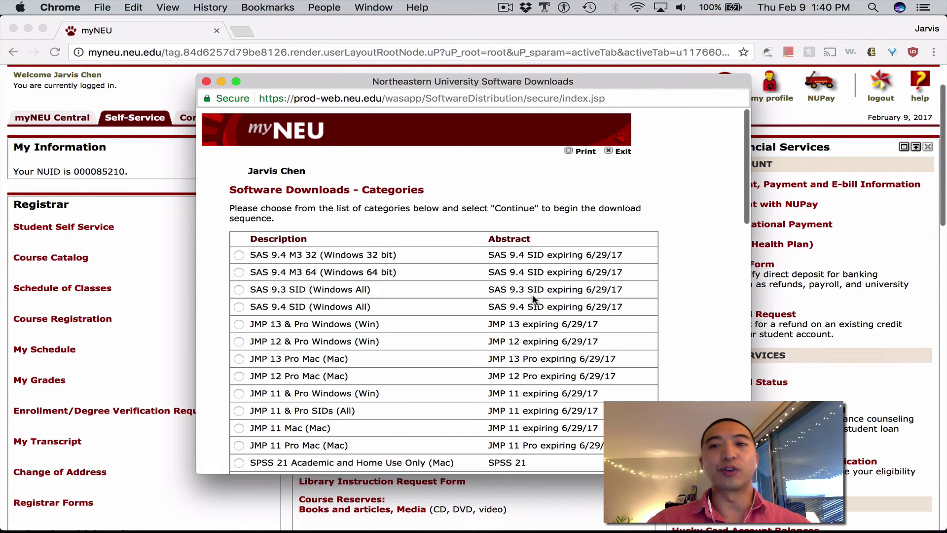
# Step: Choose SPSS 23 Academic and Home Use Only (Mac) from the software list and continue to the license agreement
pyautogui.scroll(-5, 532, 294)
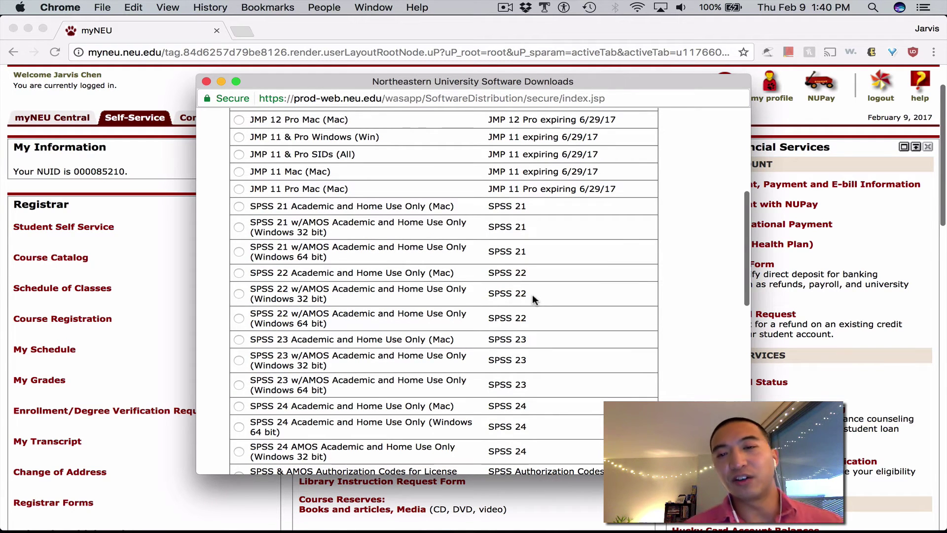
pyautogui.scroll(-1, 531, 294)
pyautogui.scroll(-3, 532, 294)
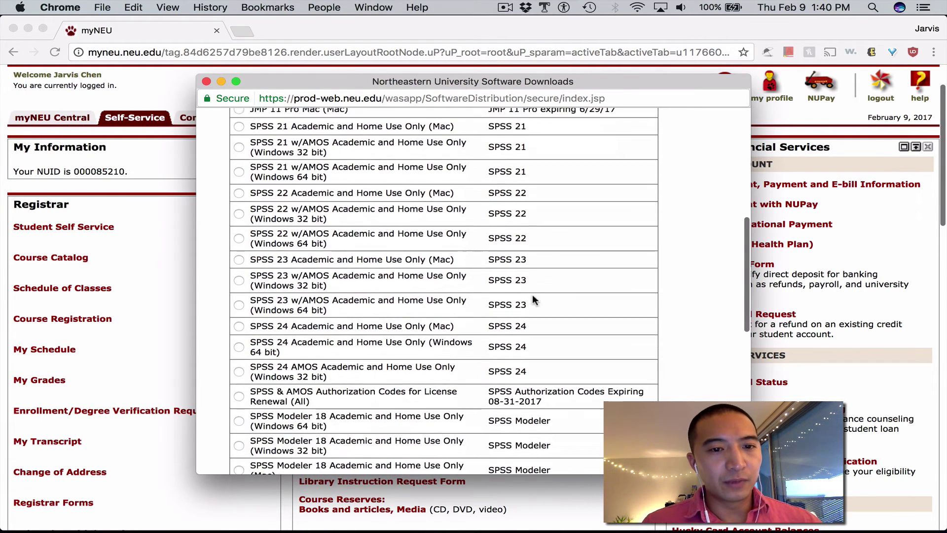
pyautogui.click(239, 258)
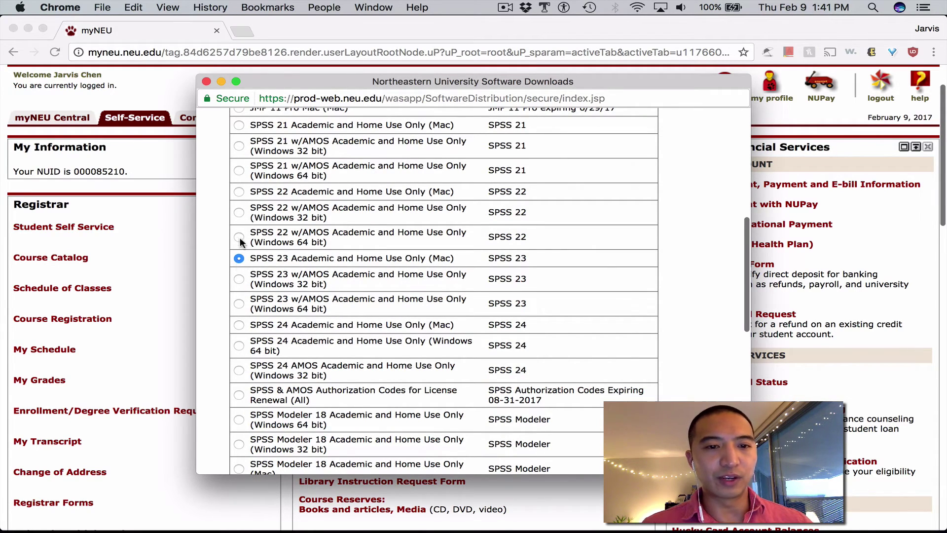
pyautogui.click(239, 303)
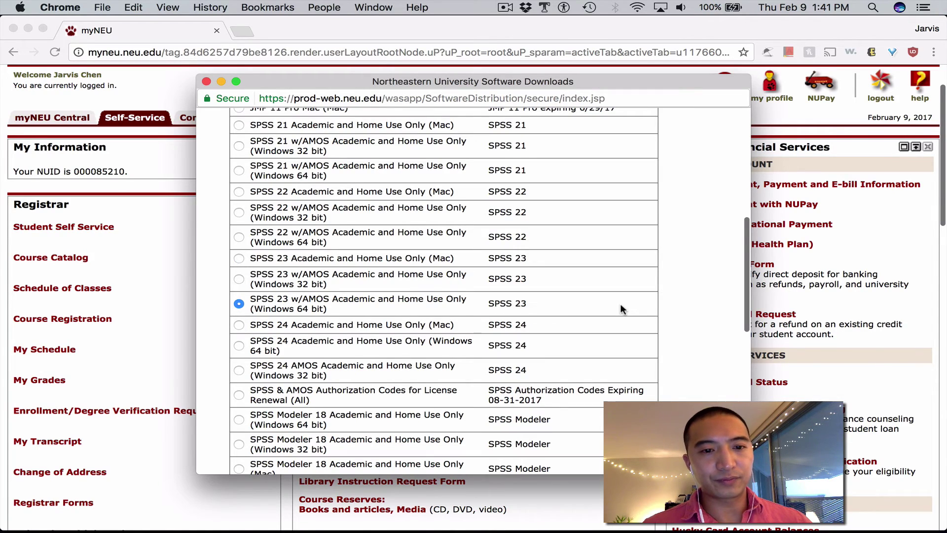
pyautogui.scroll(-10, 615, 303)
pyautogui.scroll(9, 610, 300)
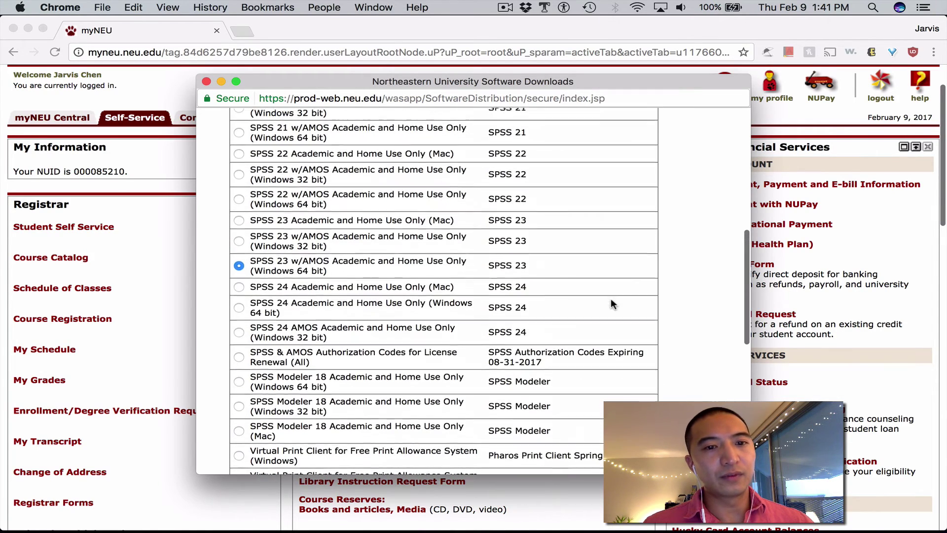
pyautogui.scroll(-10, 567, 313)
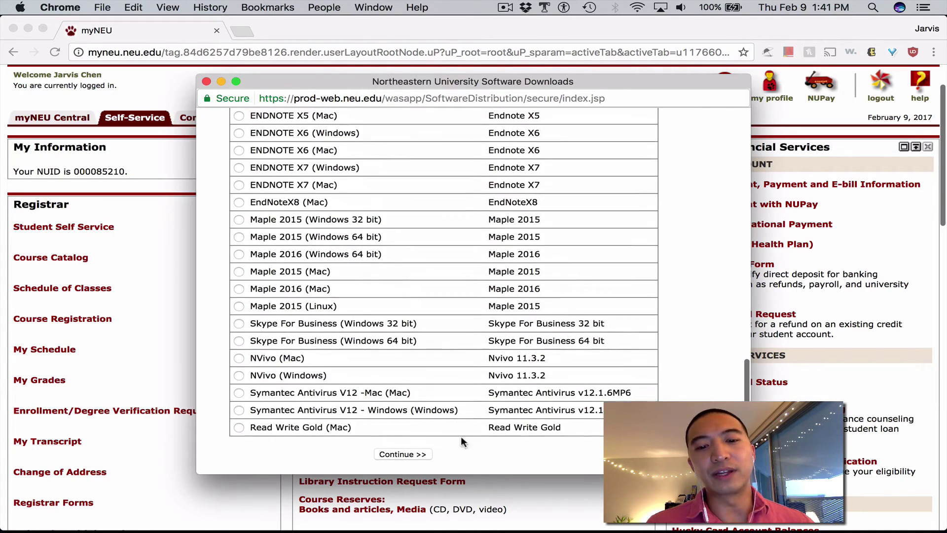
pyautogui.click(414, 457)
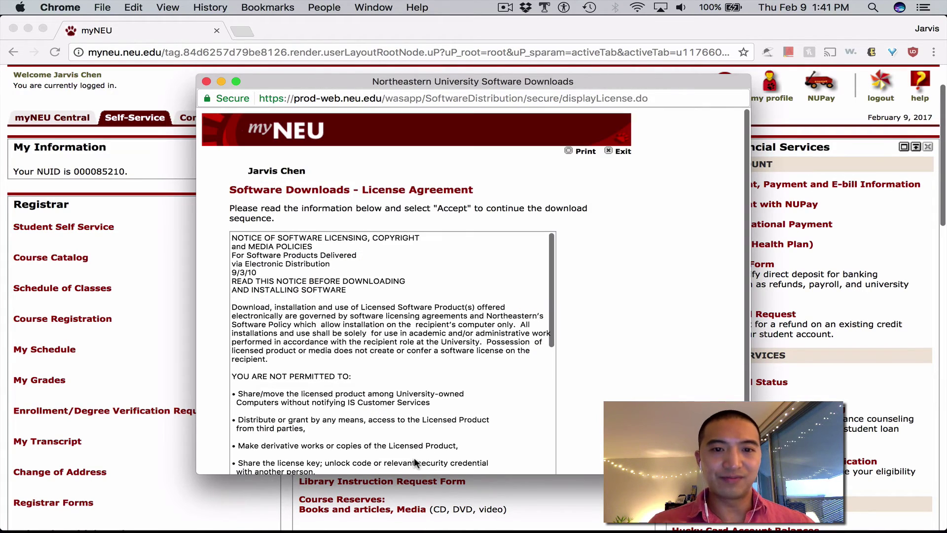
# Step: Accept the license agreement and continue with the installer subcategory for SPSS 23
pyautogui.scroll(-3, 419, 321)
pyautogui.scroll(-10, 419, 320)
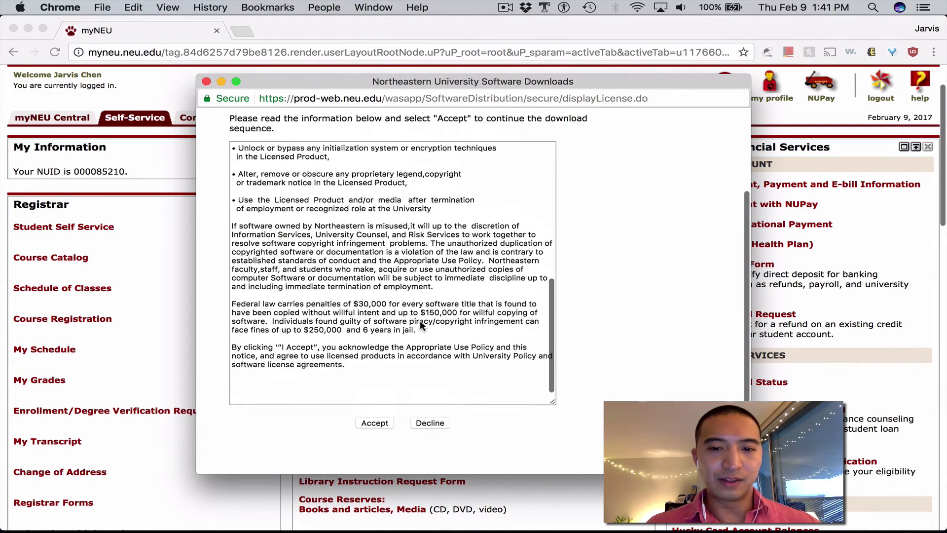
pyautogui.click(373, 458)
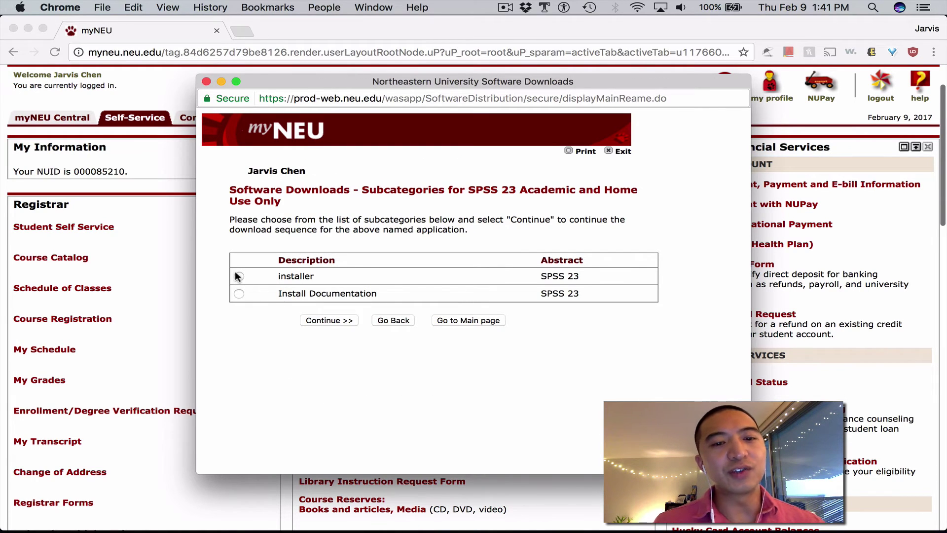
pyautogui.click(318, 321)
# Step: Review the installation steps and license code line in the SPSS 23 readme, and start downloading the installer
pyautogui.scroll(-6, 271, 209)
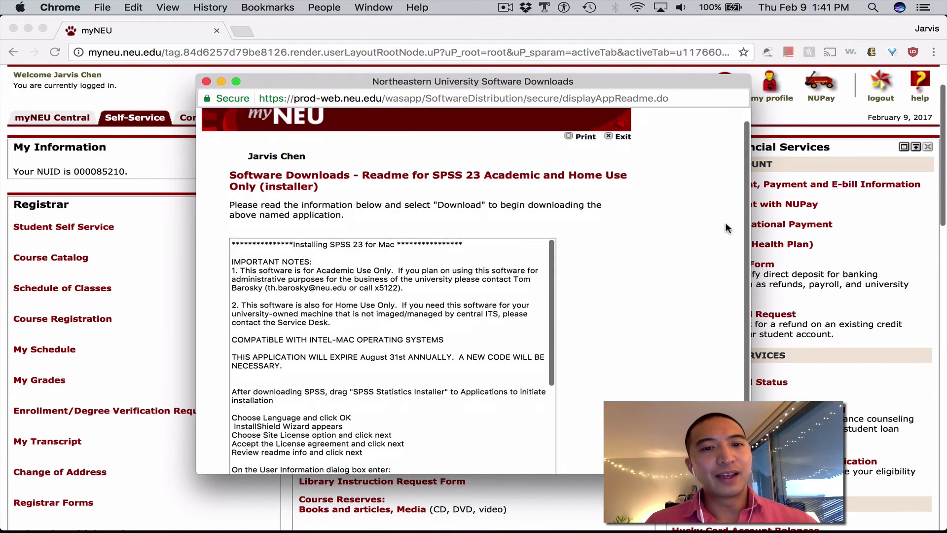
pyautogui.scroll(-5, 271, 209)
pyautogui.scroll(15, 440, 206)
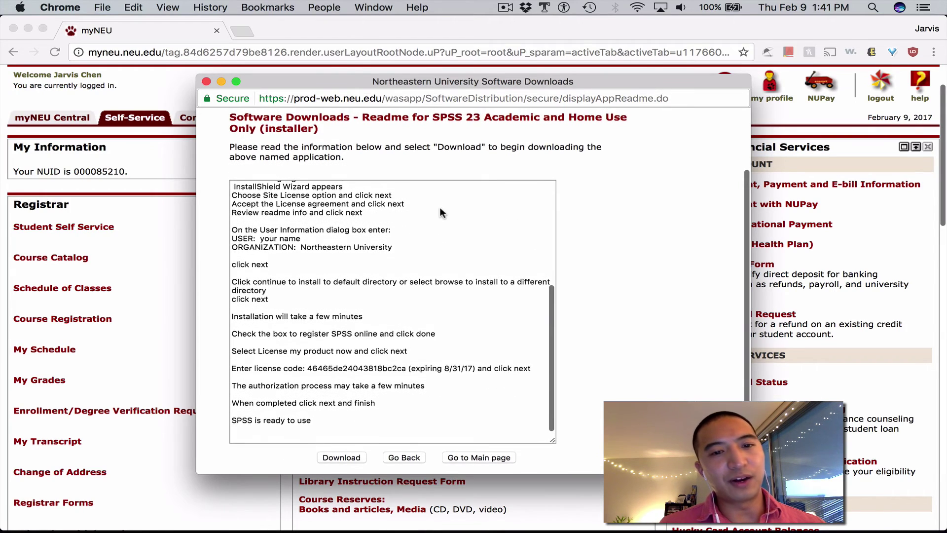
pyautogui.scroll(-4, 463, 293)
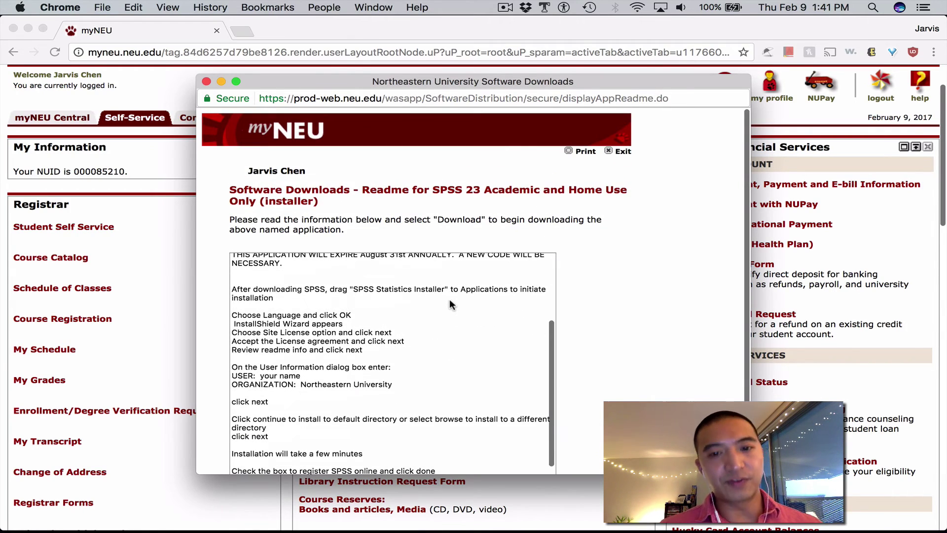
pyautogui.scroll(-8, 450, 300)
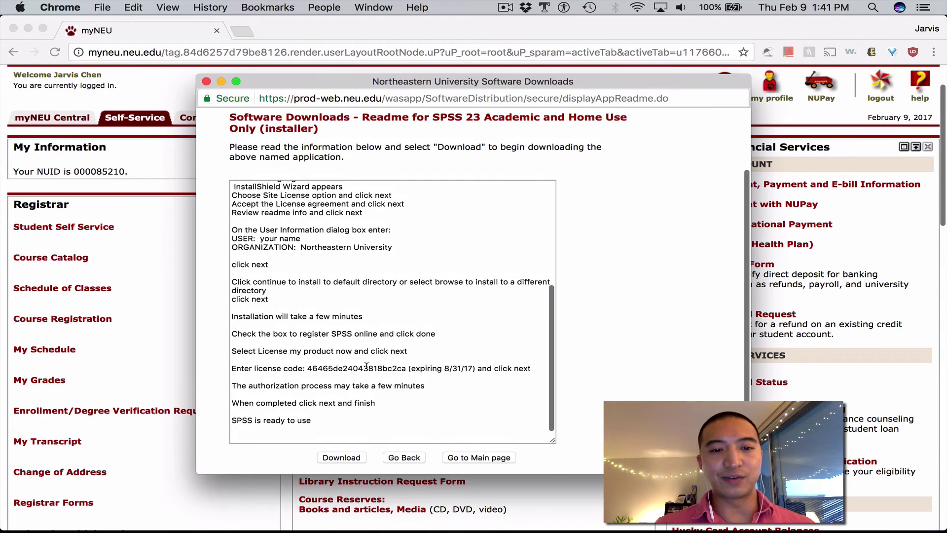
pyautogui.moveTo(307, 368); pyautogui.dragTo(408, 368)
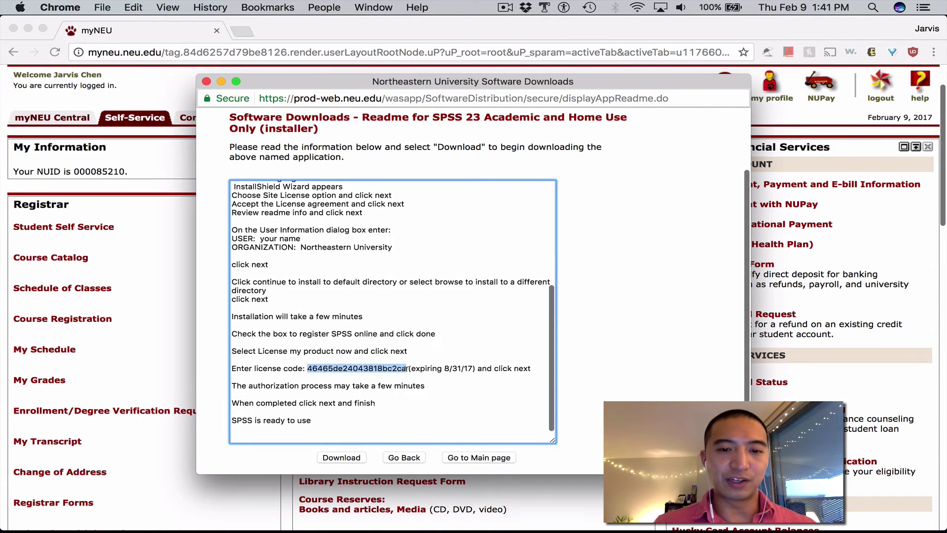
pyautogui.click(368, 359)
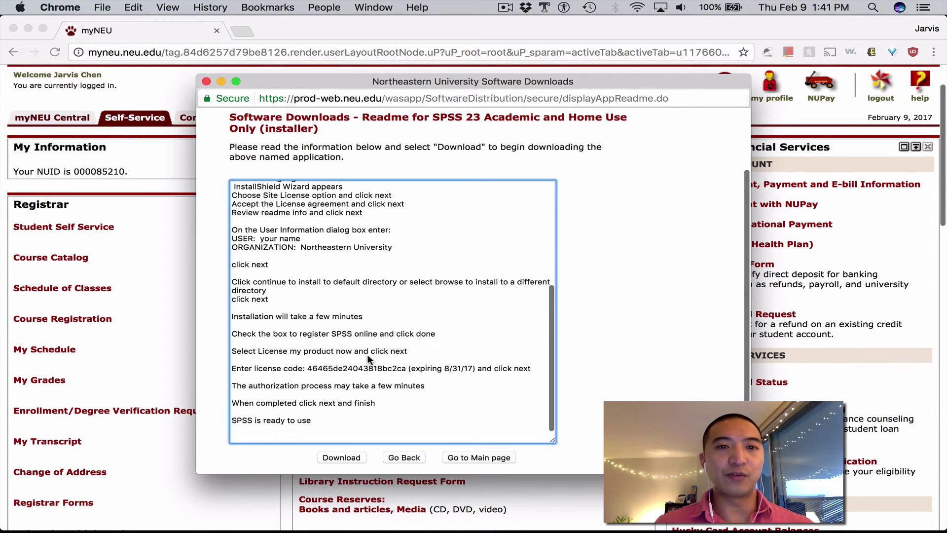
pyautogui.moveTo(304, 83)
pyautogui.mouseDown()
pyautogui.moveTo(274, 39)
pyautogui.moveTo(338, 114)
pyautogui.moveTo(296, 75)
pyautogui.mouseUp()
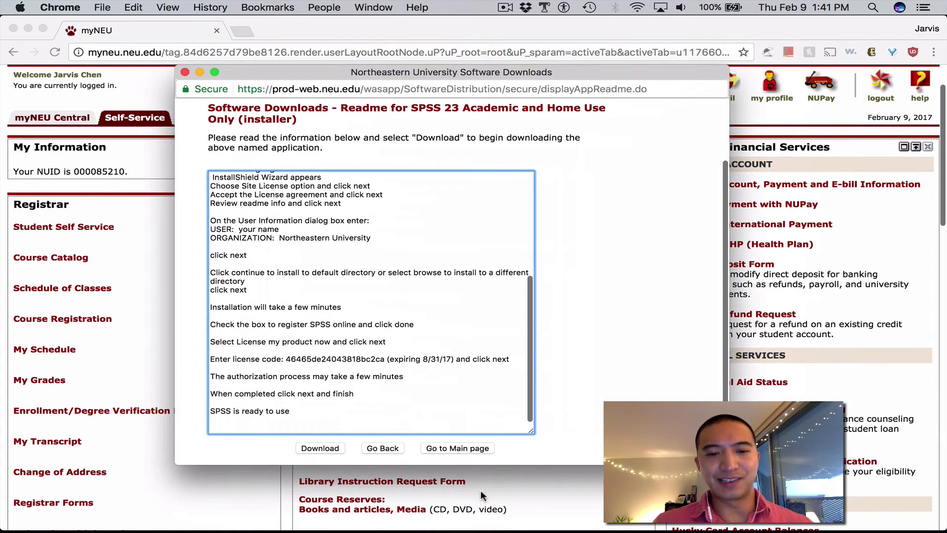
pyautogui.click(337, 449)
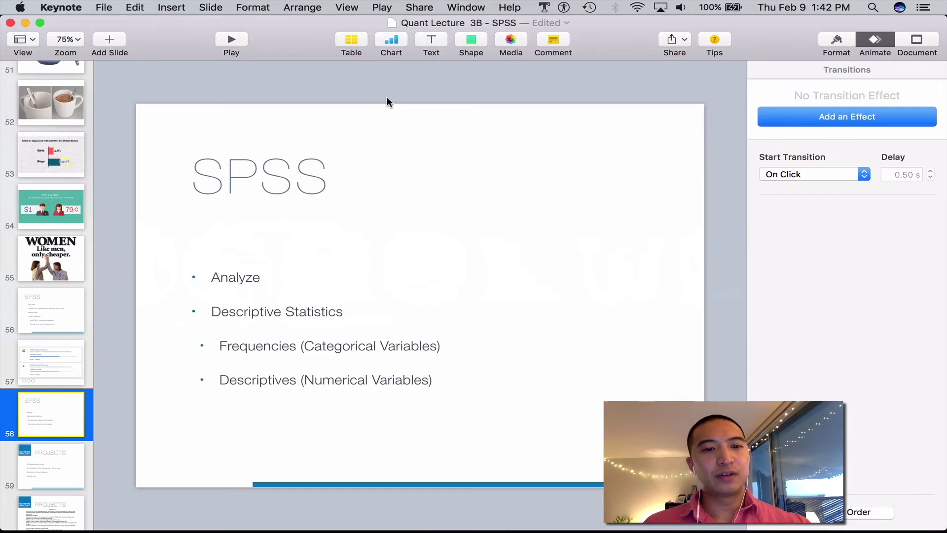
# Step: Switch to SPSS Statistics to view the empty Variable View, and return to Keynote to show the Midterm Project slides up to slide 61
pyautogui.press('super+Tab')
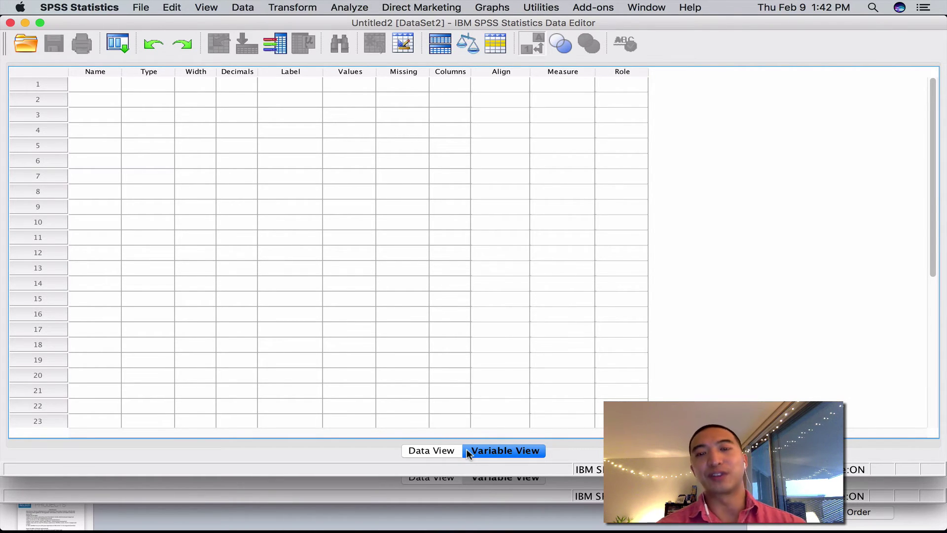
pyautogui.press('super+Tab')
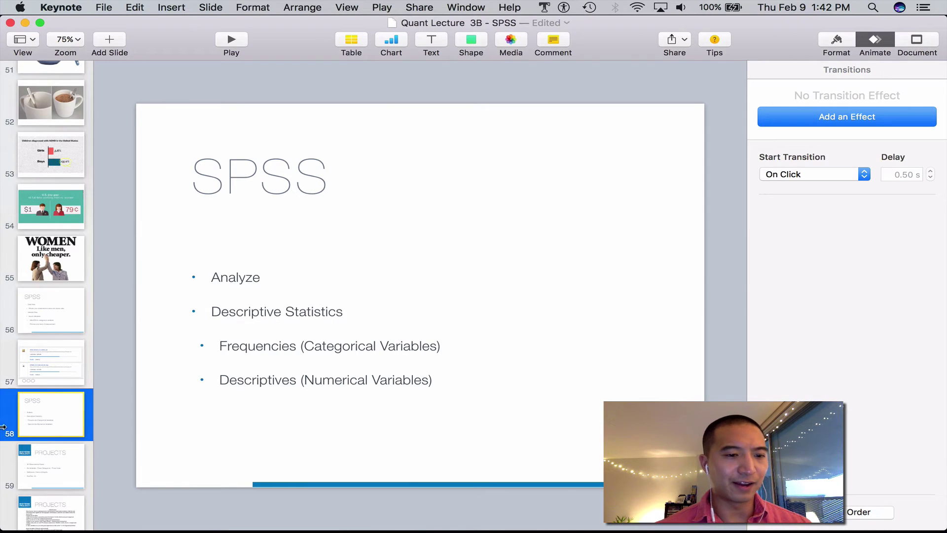
pyautogui.scroll(-2, 42, 473)
pyautogui.click(42, 472)
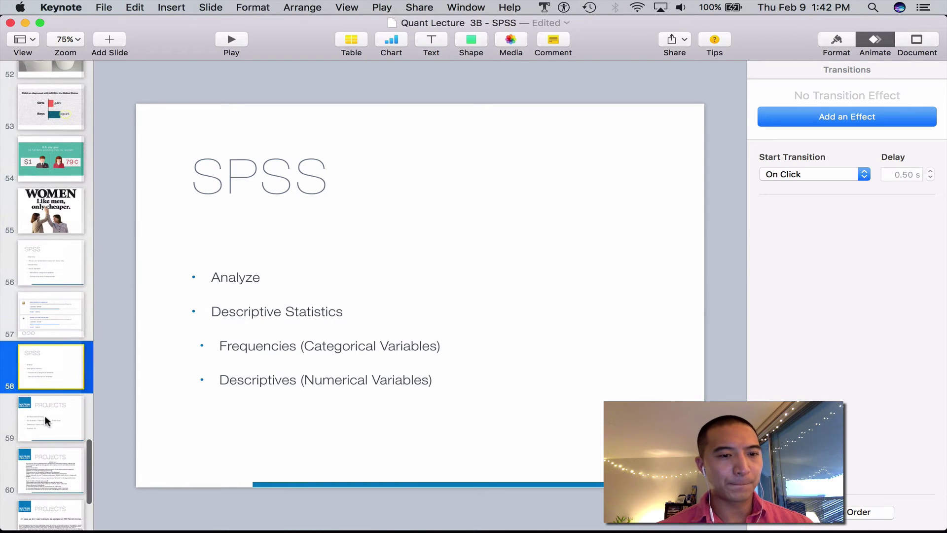
pyautogui.press('Down')
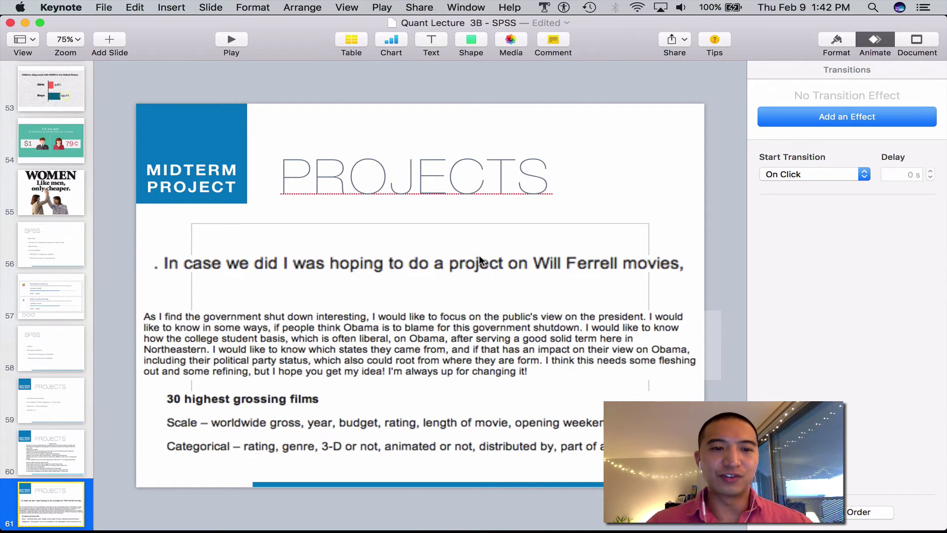
# Step: Switch to SPSS Statistics and define the first variable with the name Favorite_color
pyautogui.click(551, 513)
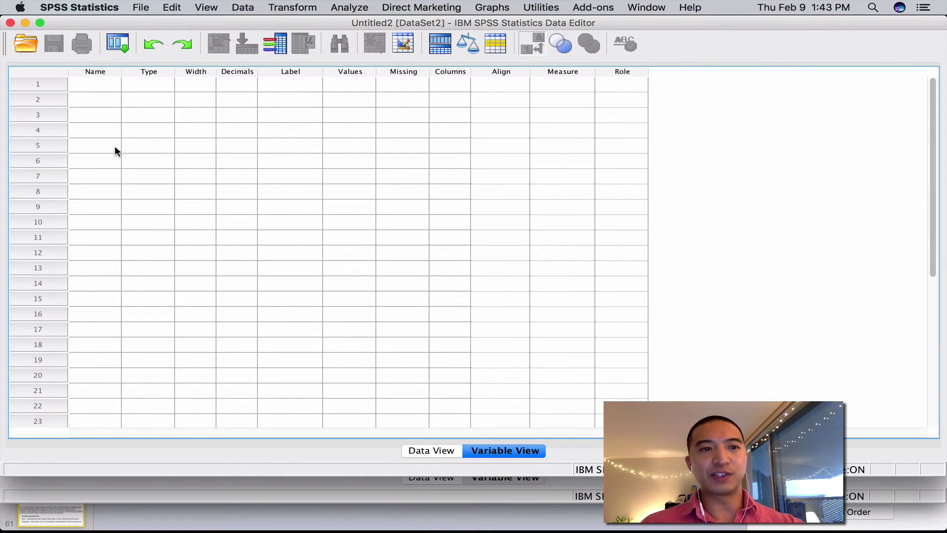
pyautogui.click(90, 83)
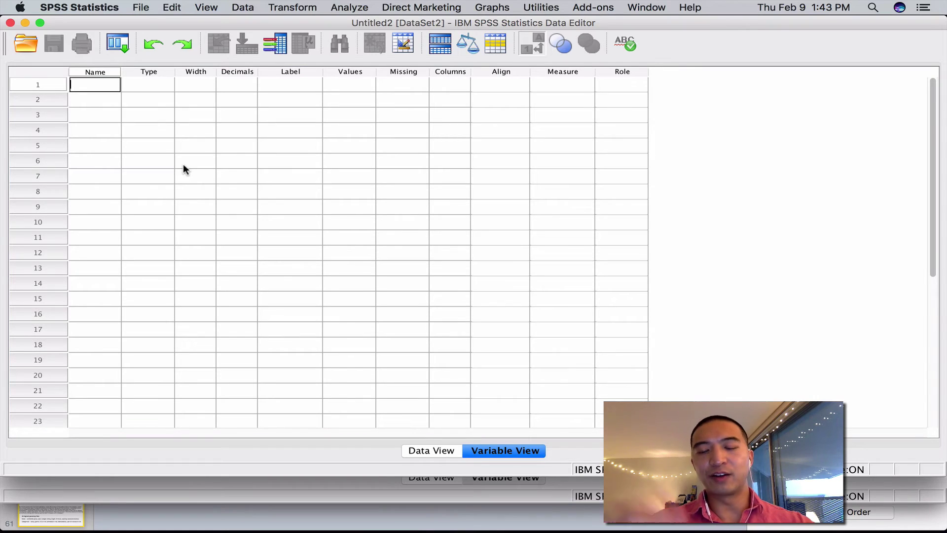
pyautogui.write('Favrp')
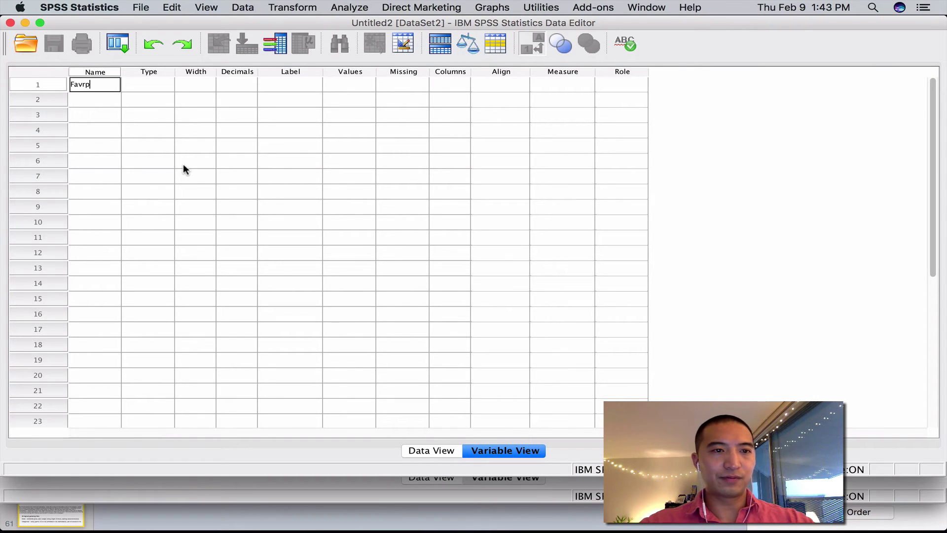
pyautogui.press('BackSpace')
pyautogui.write('orite Co')
pyautogui.press('BackSpace')
pyautogui.press('BackSpace')
pyautogui.press('BackSpace')
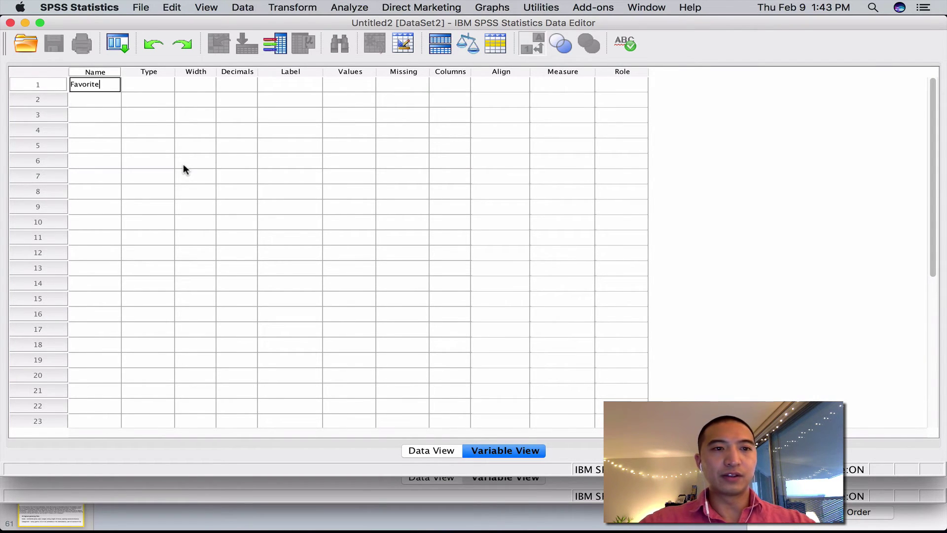
pyautogui.write('_')
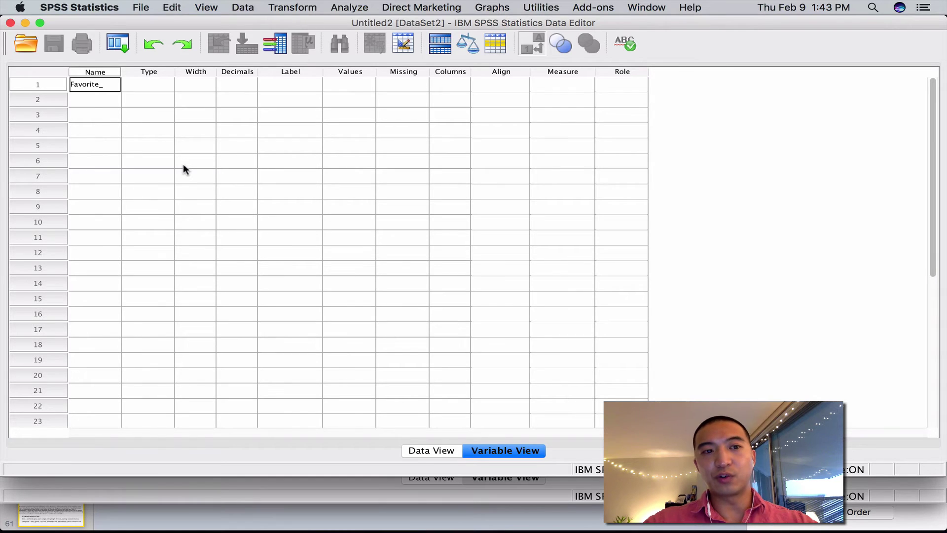
pyautogui.write('color')
pyautogui.press('Return')
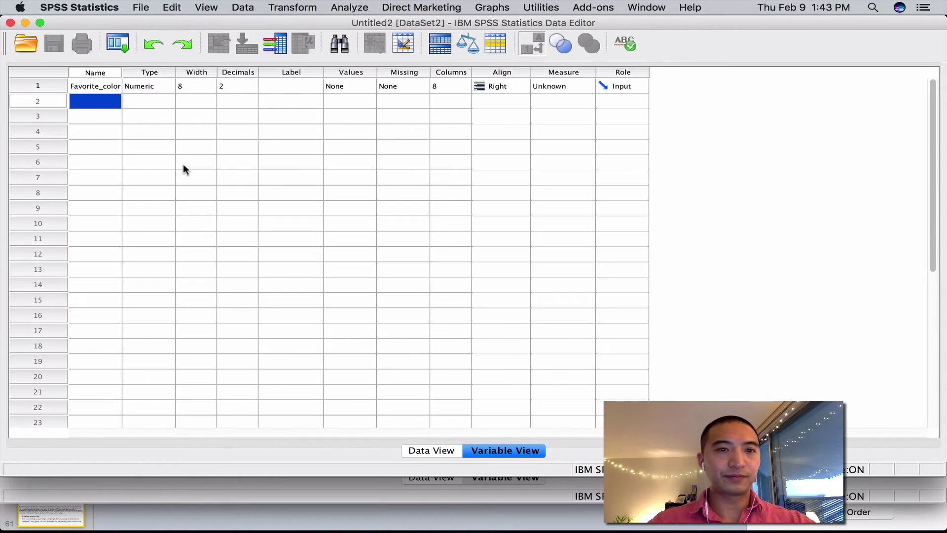
# Step: Set Favorite_color's measurement level to Nominal and its label to "what is your favorite color?"
pyautogui.click(557, 83)
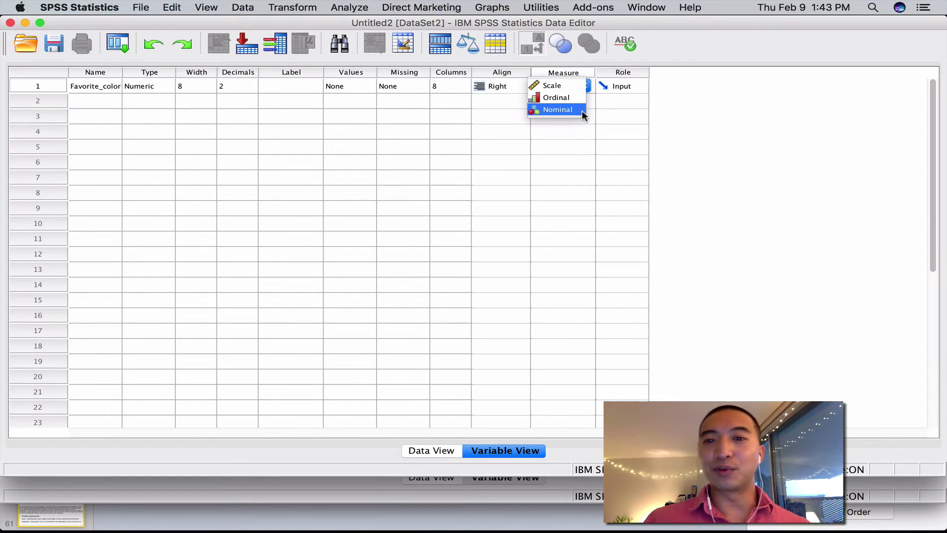
pyautogui.click(565, 108)
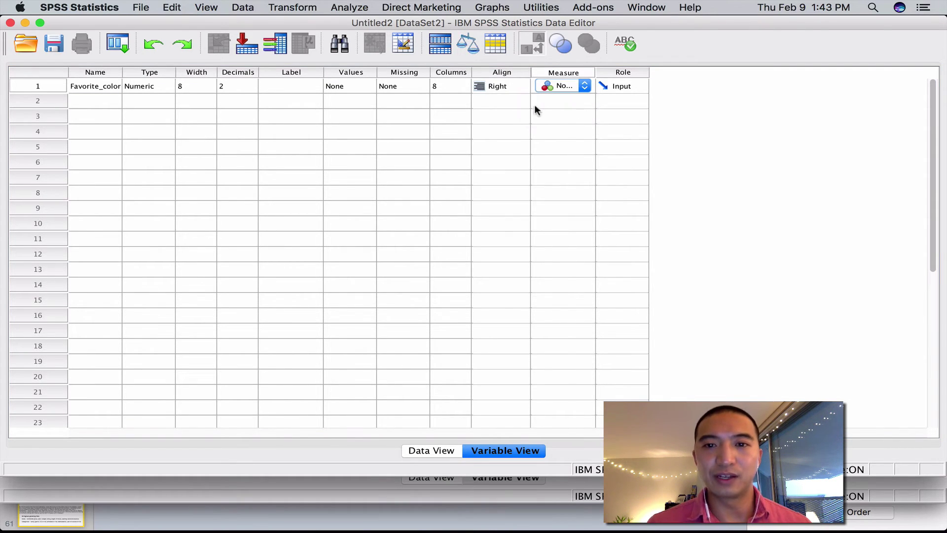
pyautogui.click(286, 85)
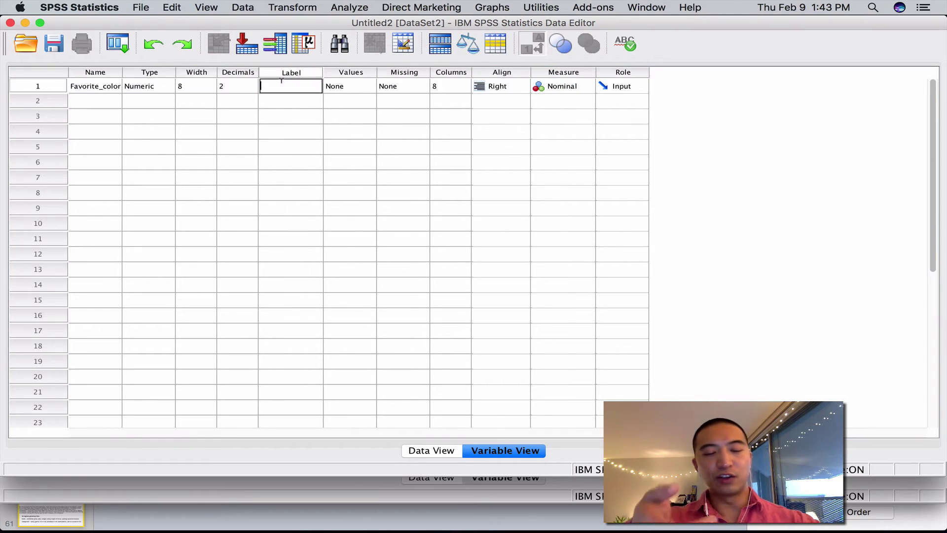
pyautogui.write('wh')
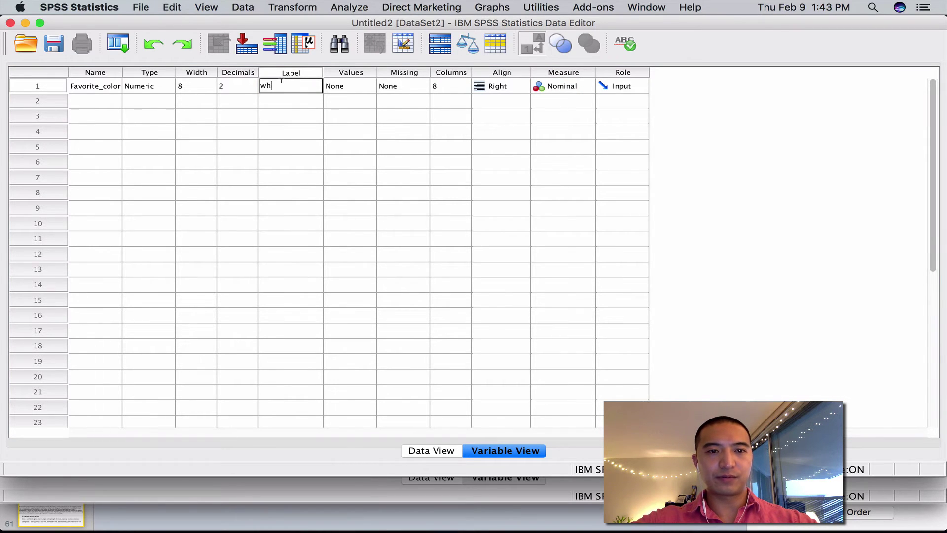
pyautogui.write('at is your favorite color?')
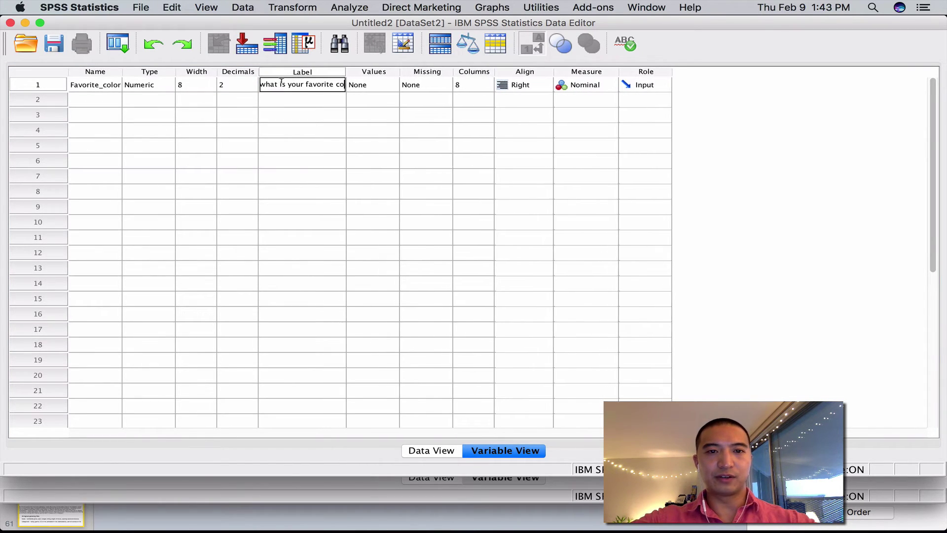
pyautogui.doubleClick(454, 130)
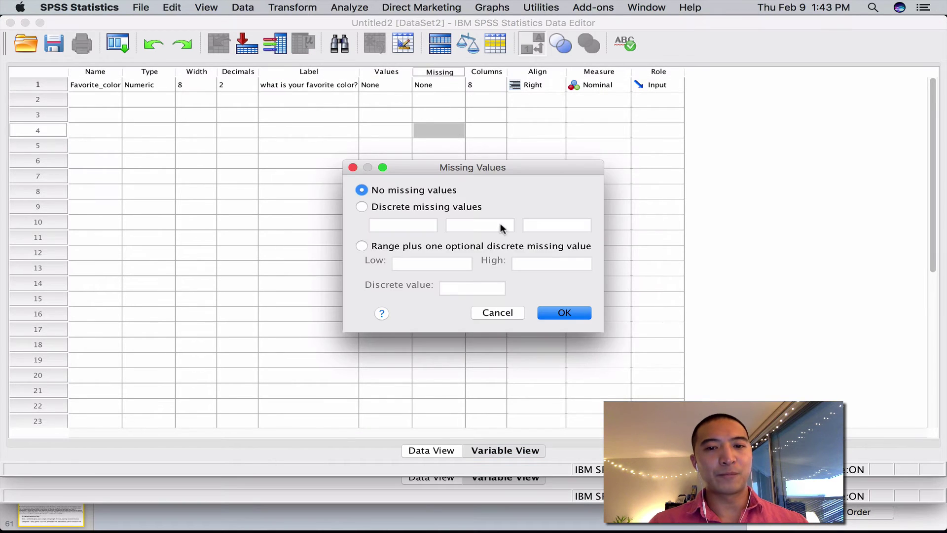
pyautogui.click(497, 312)
# Step: Define Favorite_color's value labels as 1 = red, 2 = blue and 3 = green
pyautogui.doubleClick(403, 84)
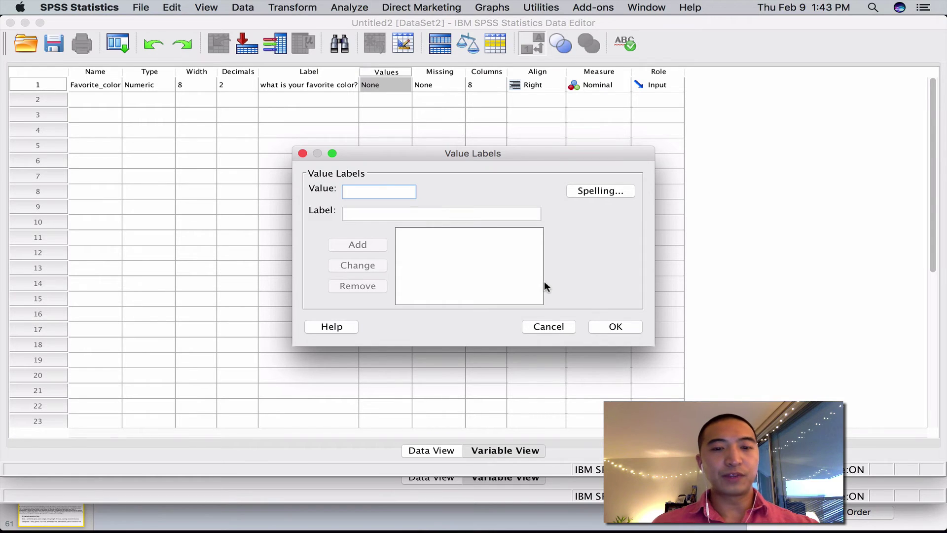
pyautogui.write('1')
pyautogui.click(449, 211)
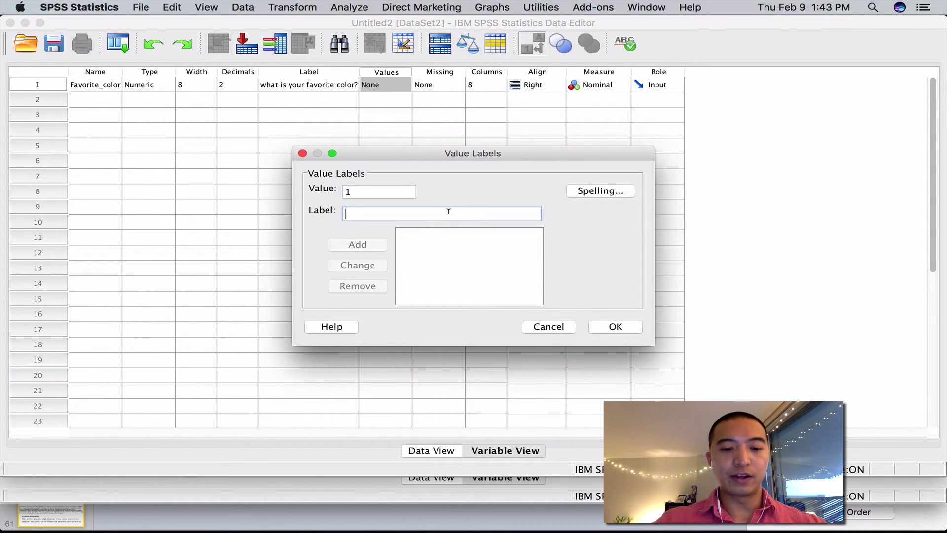
pyautogui.write('red')
pyautogui.press('Return')
pyautogui.write('2')
pyautogui.click(449, 210)
pyautogui.write('b')
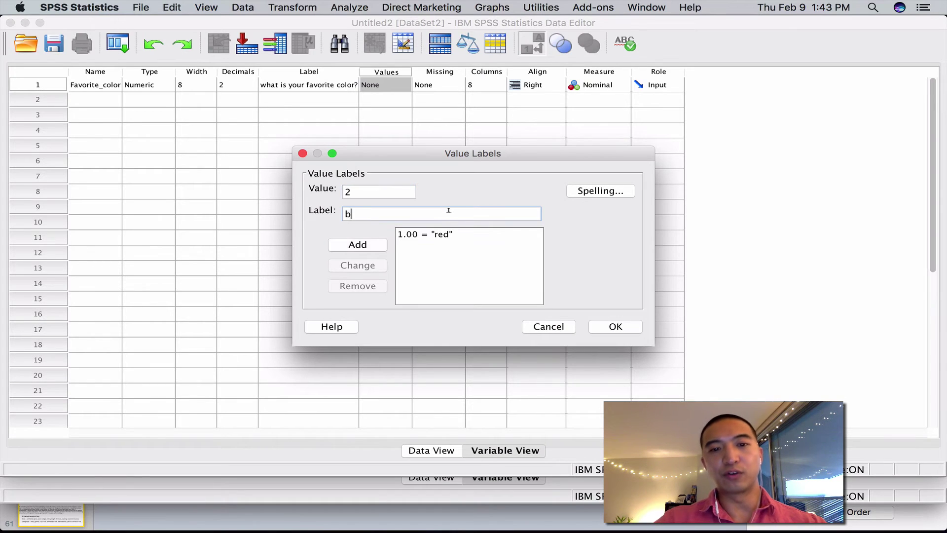
pyautogui.write('lue')
pyautogui.press('Return')
pyautogui.write('3')
pyautogui.click(449, 211)
pyautogui.write('gre')
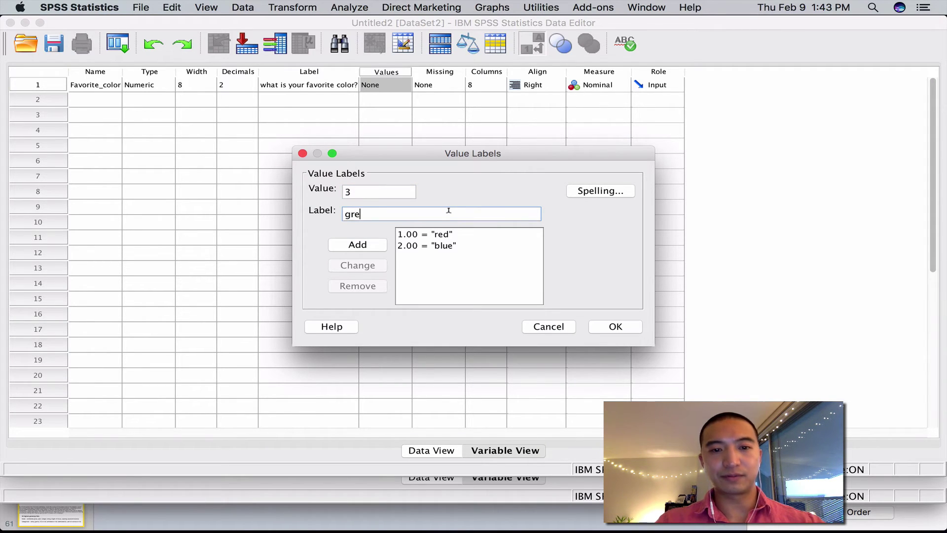
pyautogui.write('en')
pyautogui.press('Return')
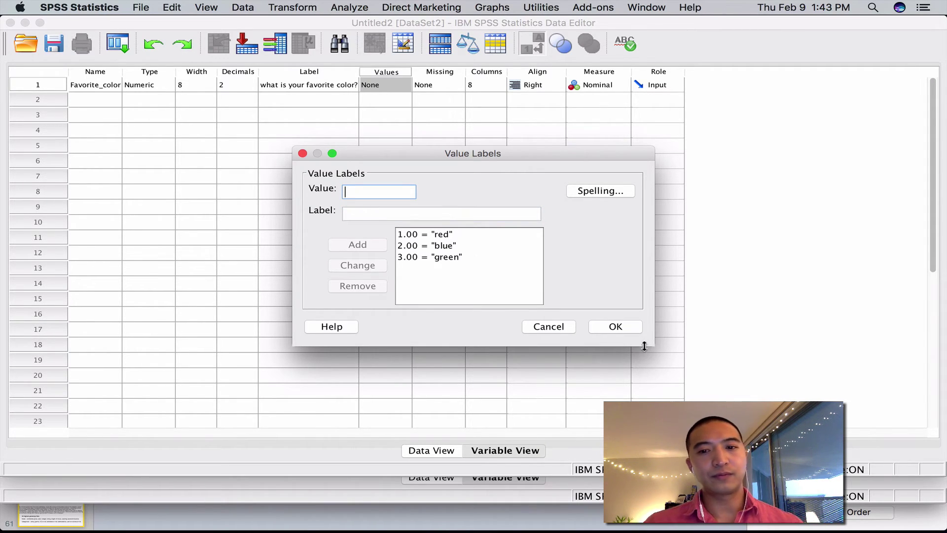
pyautogui.click(621, 329)
# Step: Add a second variable named commute_time with the label "What is your typical communute time"
pyautogui.click(96, 101)
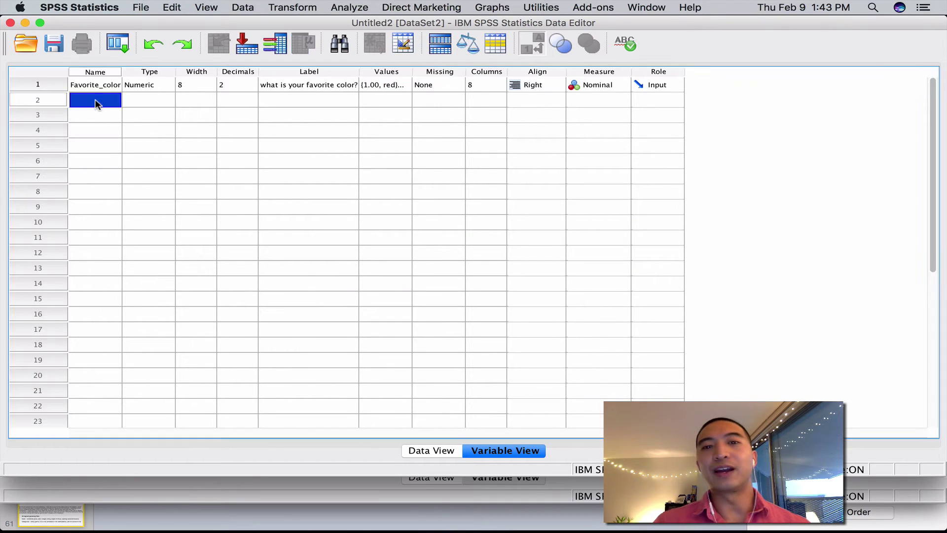
pyautogui.click(96, 100)
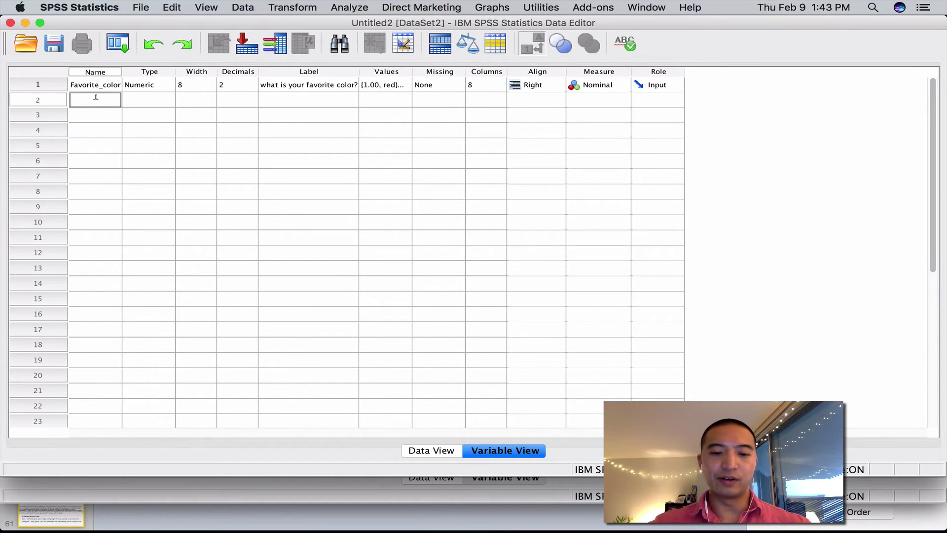
pyautogui.write('com')
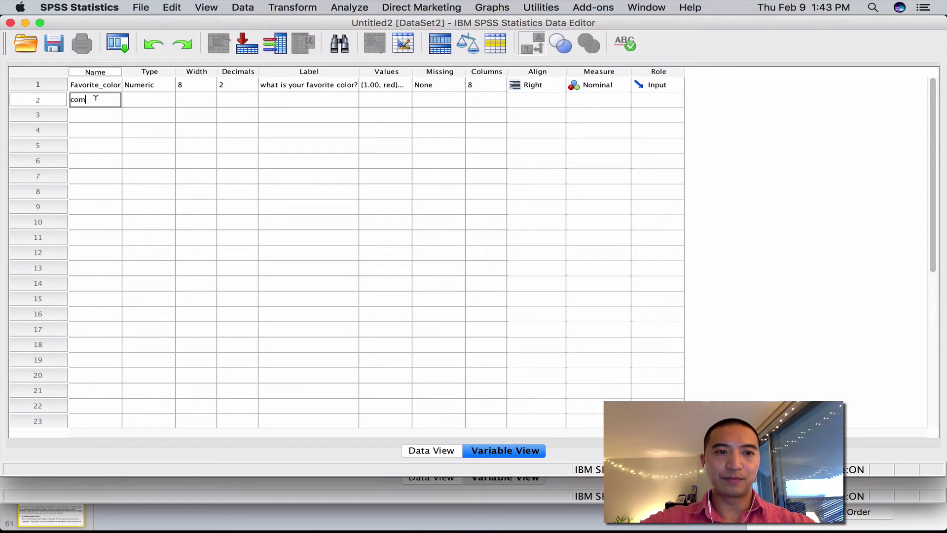
pyautogui.write('mute_time')
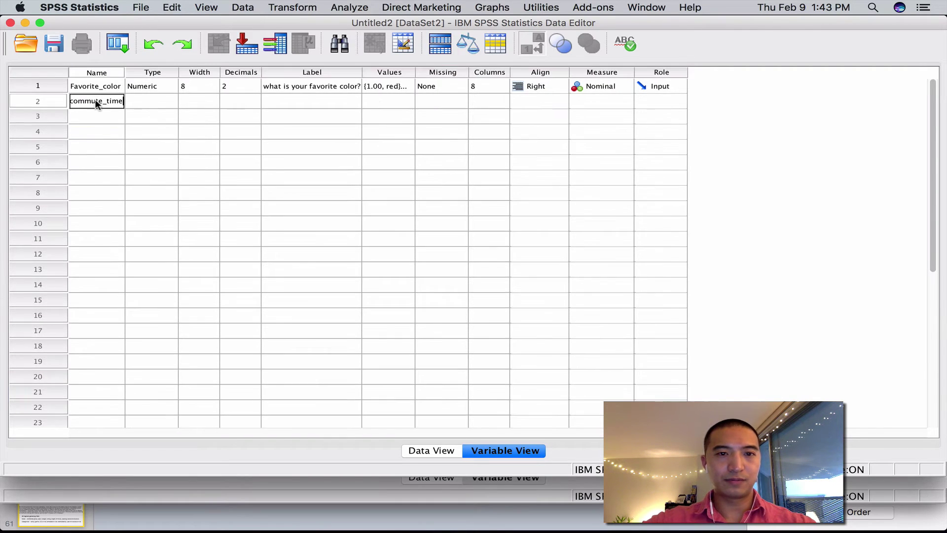
pyautogui.press('Return')
pyautogui.doubleClick(300, 101)
pyautogui.write('What is your ')
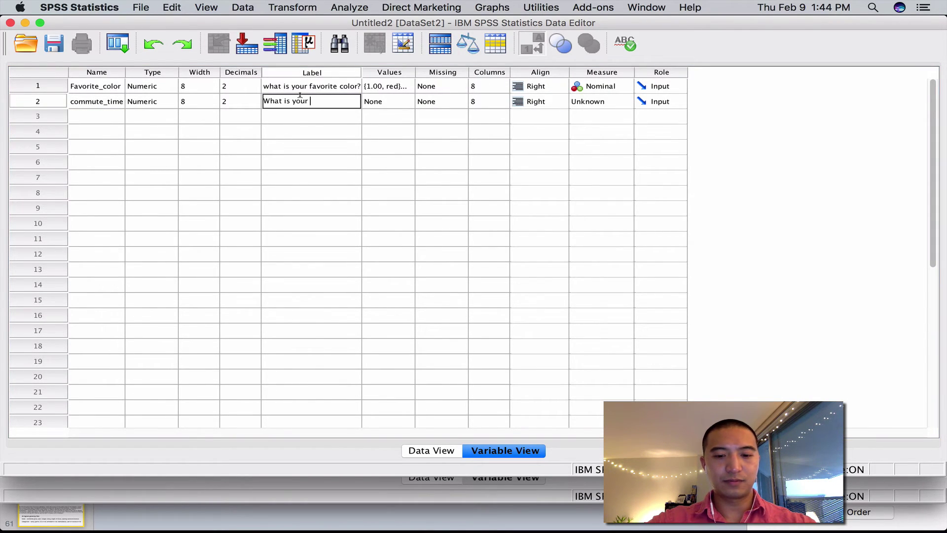
pyautogui.write('typical commu')
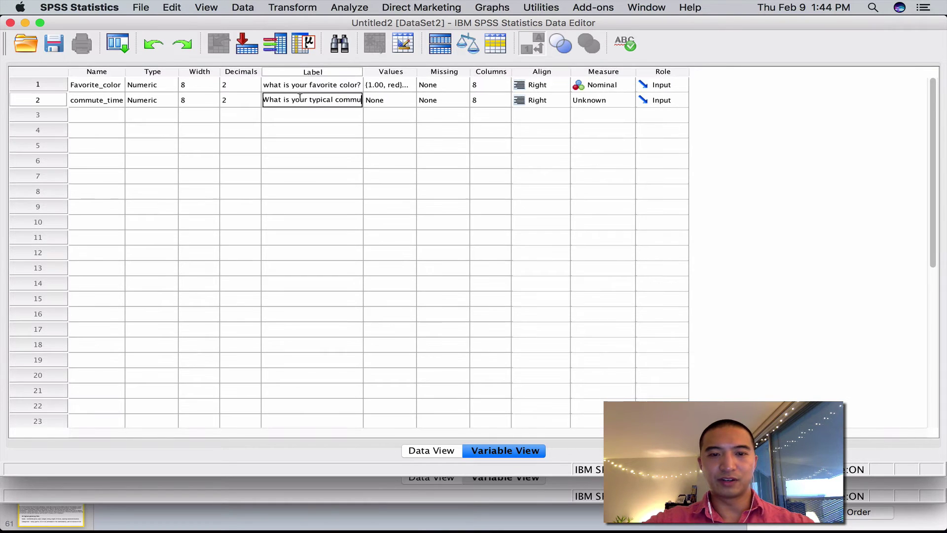
pyautogui.write('nute time')
# Step: Set commute_time's measurement level to Scale
pyautogui.click(634, 100)
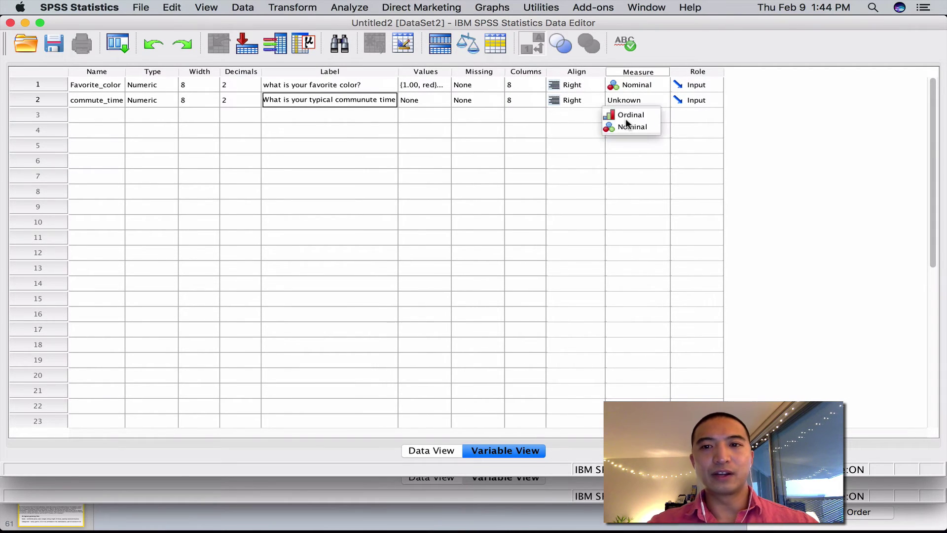
pyautogui.click(636, 102)
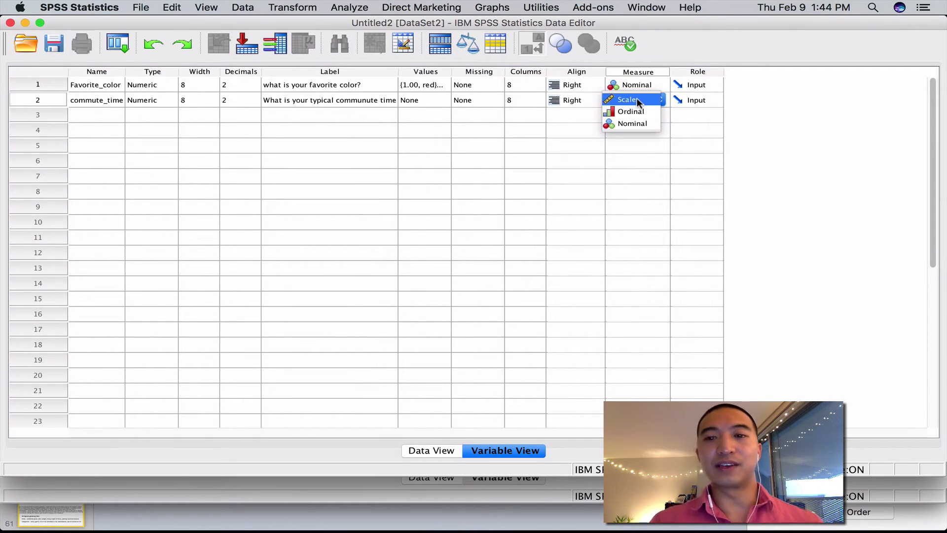
pyautogui.click(636, 99)
pyautogui.click(656, 101)
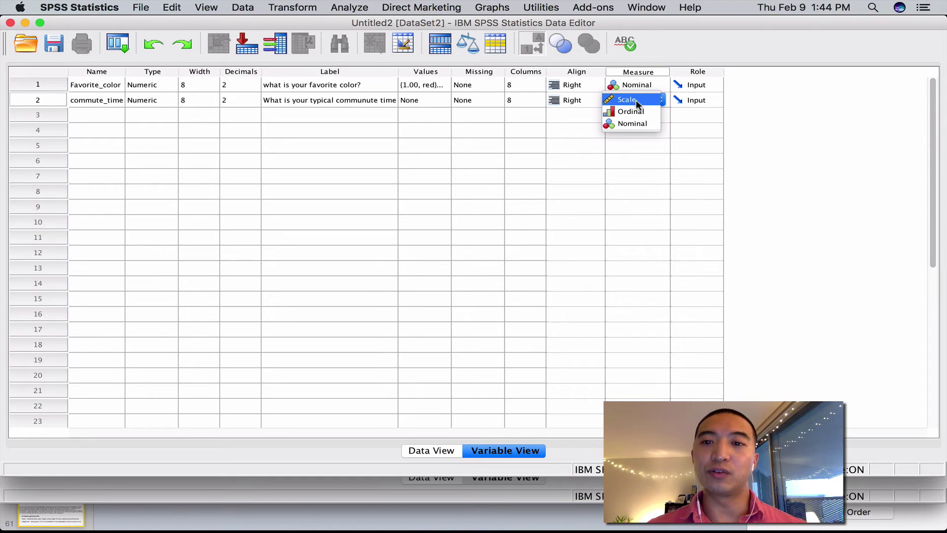
pyautogui.click(623, 100)
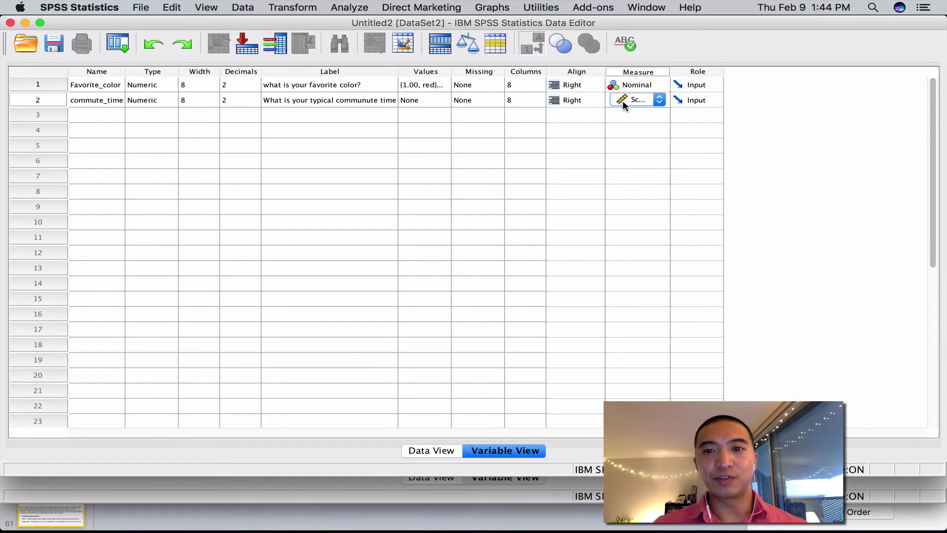
# Step: Show the case data and enter 1 as the first case's Favorite_color
pyautogui.click(434, 451)
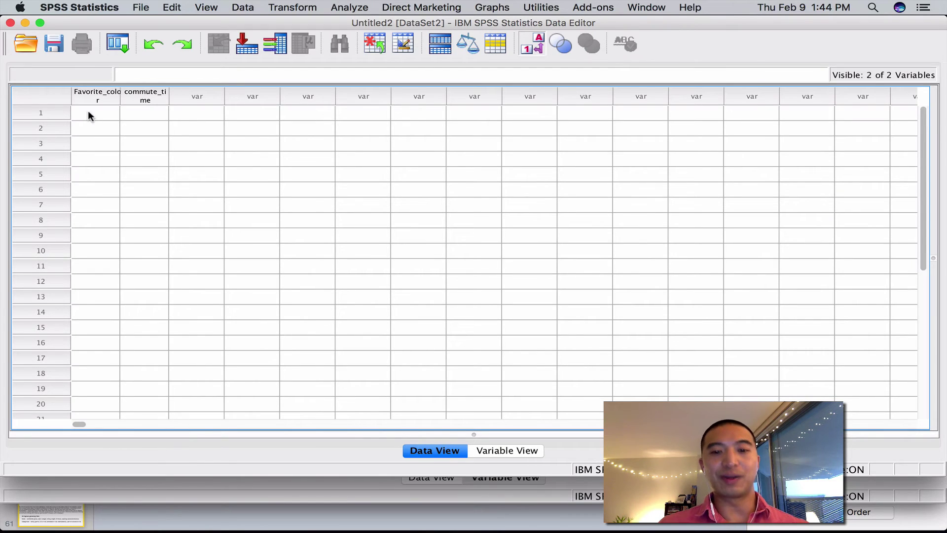
pyautogui.click(113, 117)
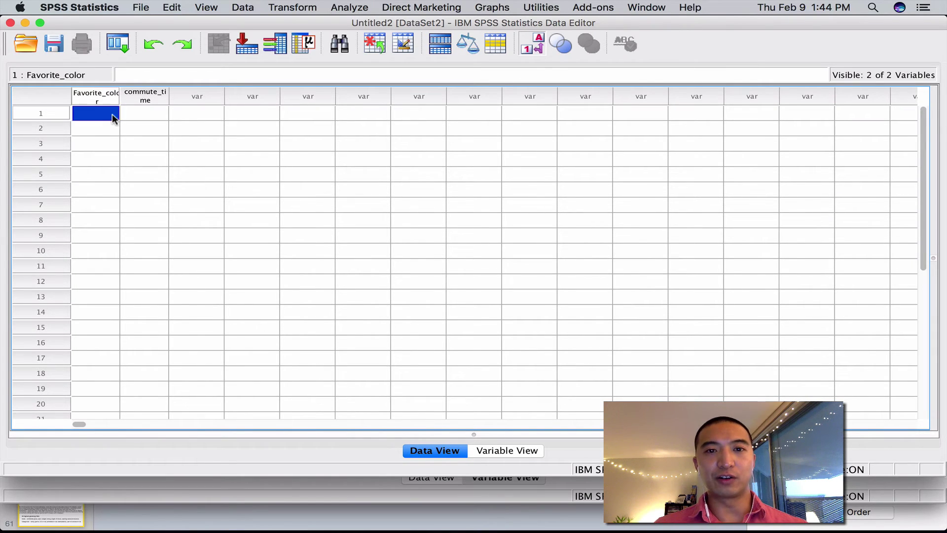
pyautogui.write('1')
pyautogui.press('Return')
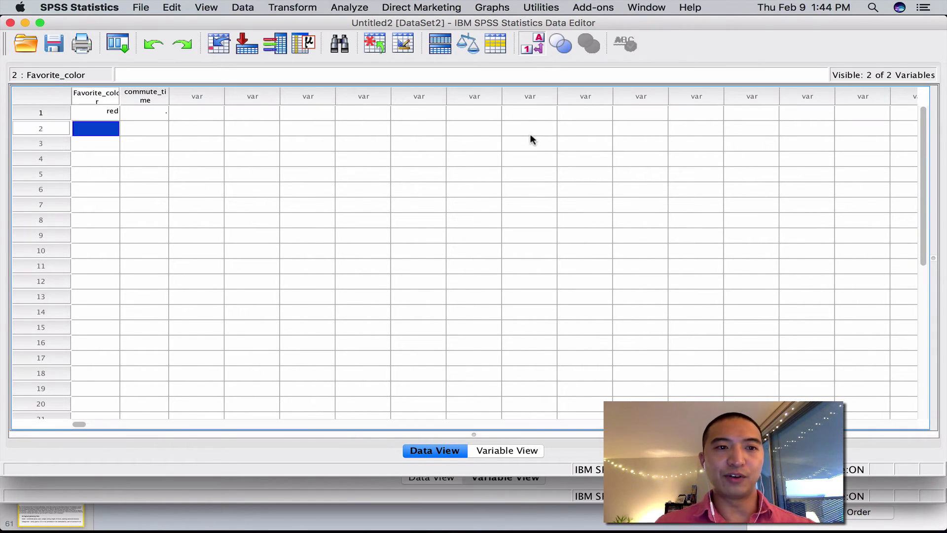
# Step: Re-enter 1 as the first case's Favorite_color and enter 30 as its commute_time
pyautogui.press('Up')
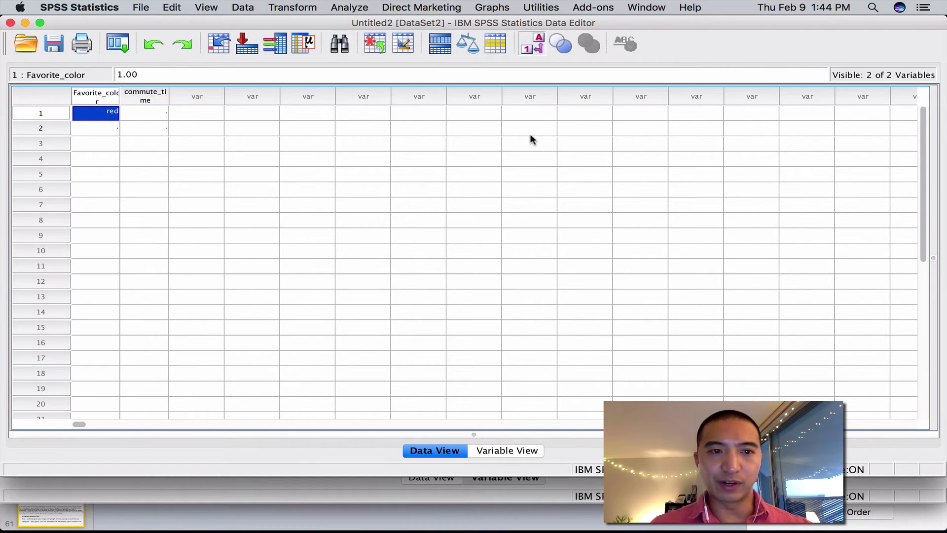
pyautogui.press('Right')
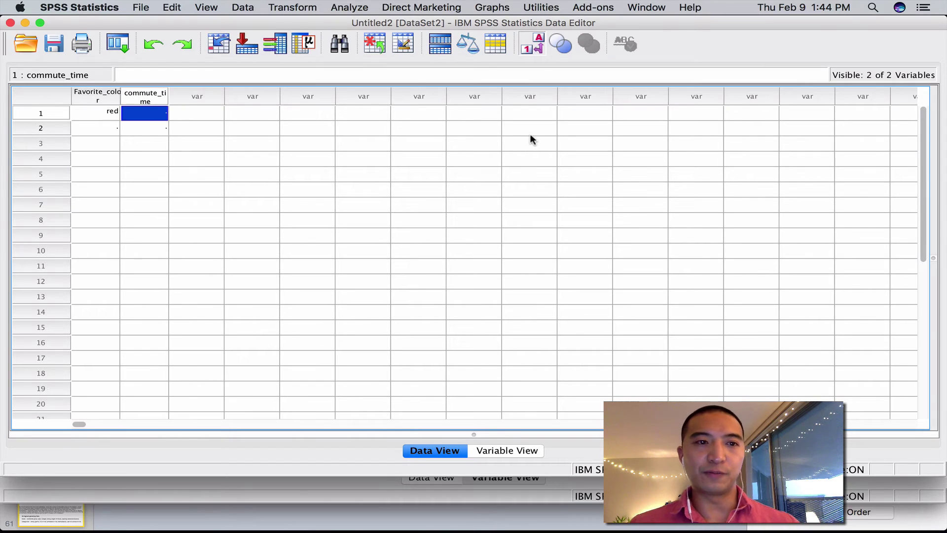
pyautogui.press('Left')
pyautogui.write('1')
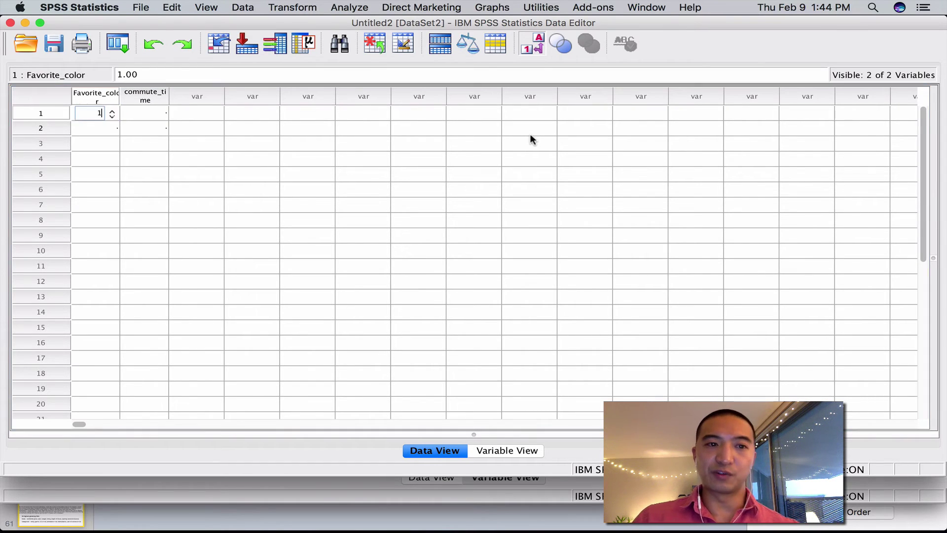
pyautogui.press('Return')
pyautogui.press('Up')
pyautogui.press('Right')
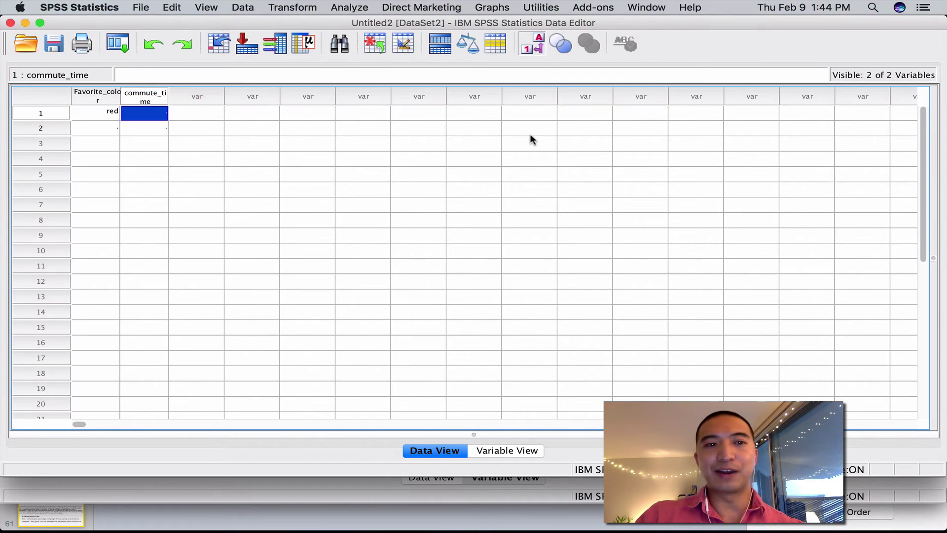
pyautogui.write('30')
pyautogui.press('Return')
pyautogui.press('Left')
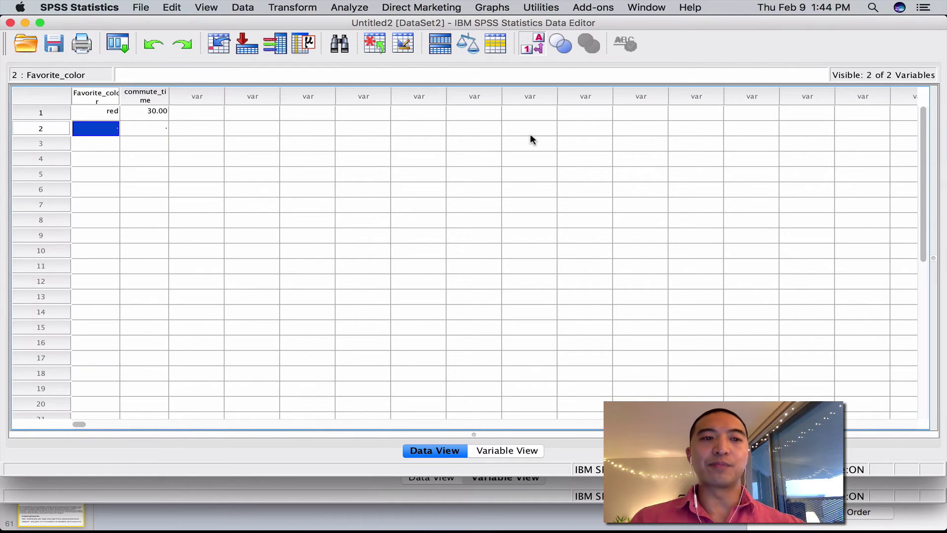
# Step: Enter 2 as the second case's Favorite_color and 45 as its commute_time
pyautogui.write('2')
pyautogui.press('Return')
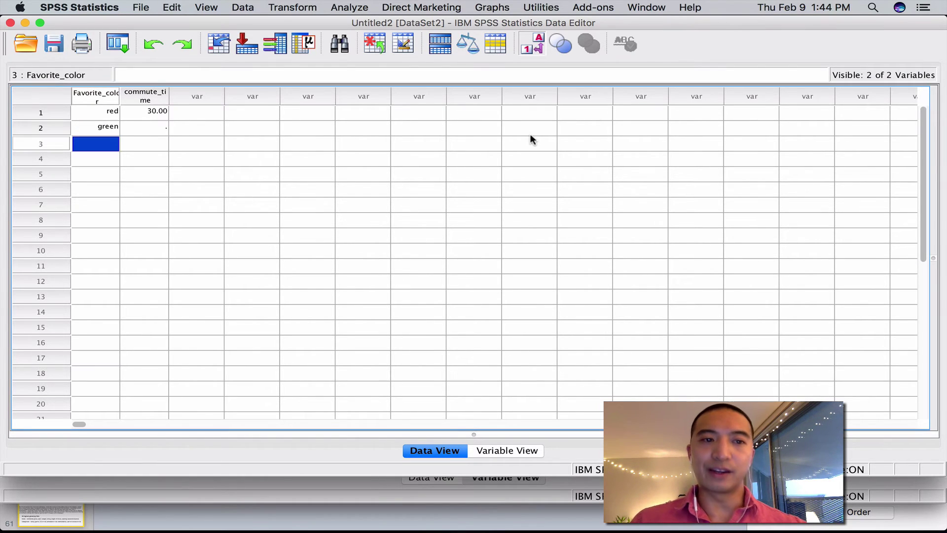
pyautogui.press('Right')
pyautogui.press('Up')
pyautogui.write('45')
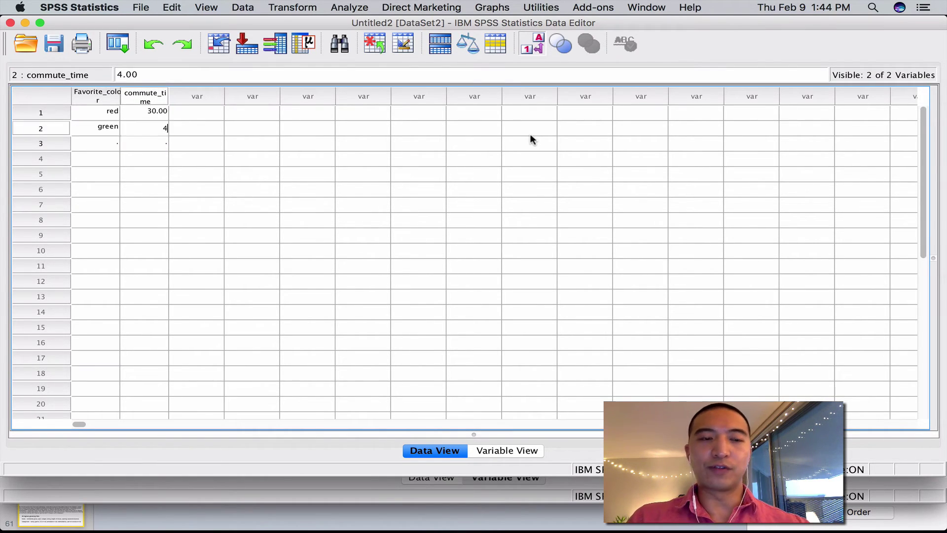
pyautogui.press('Return')
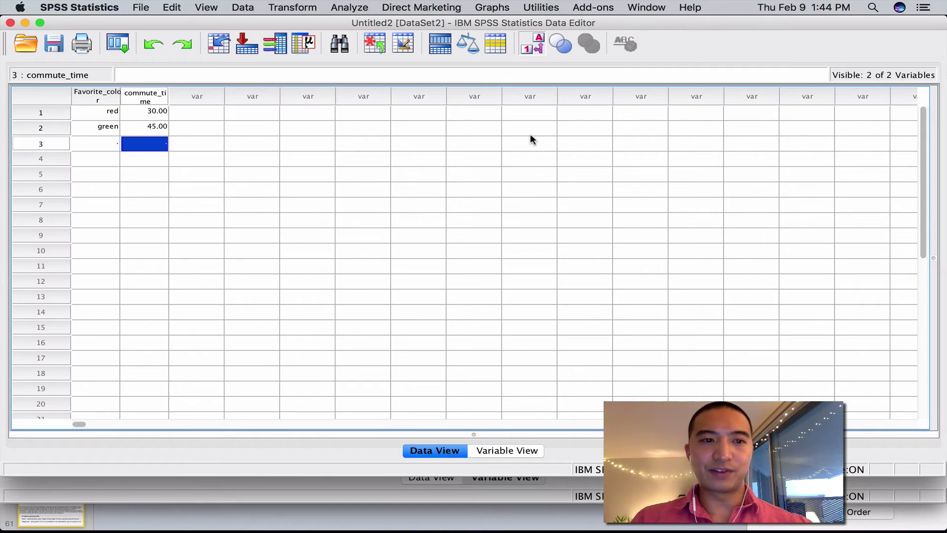
# Step: Enter blue as the third case's Favorite_color and 60 as its commute_time
pyautogui.click(474, 451)
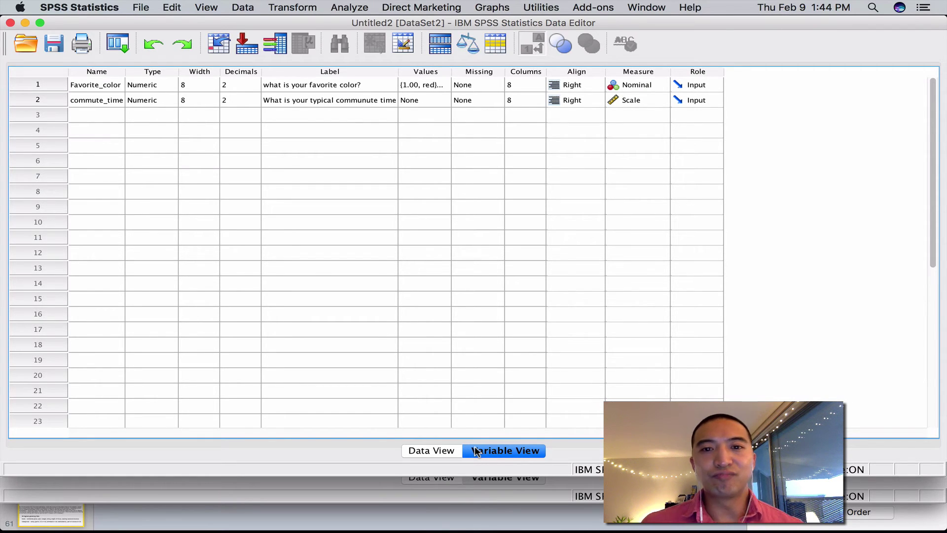
pyautogui.click(433, 451)
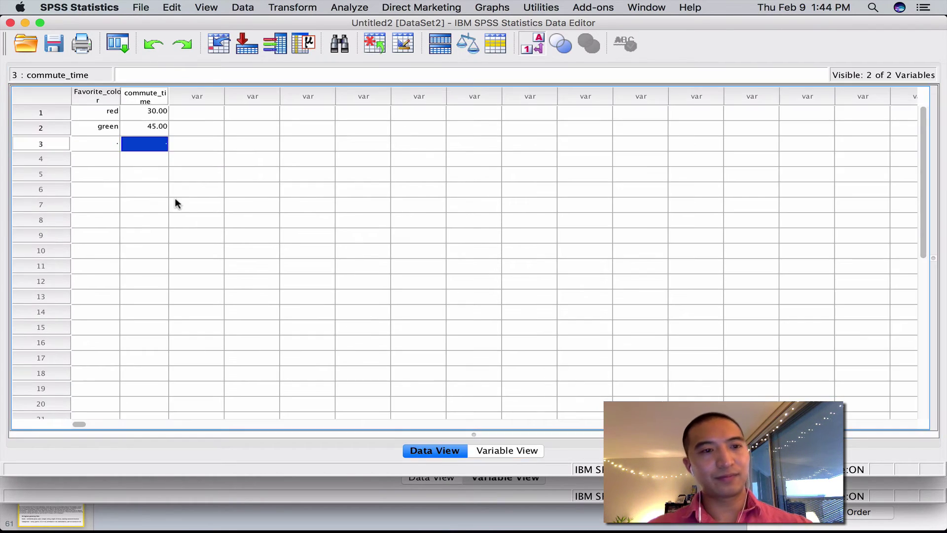
pyautogui.click(98, 137)
pyautogui.write('blue')
pyautogui.press('Return')
pyautogui.press('Tab')
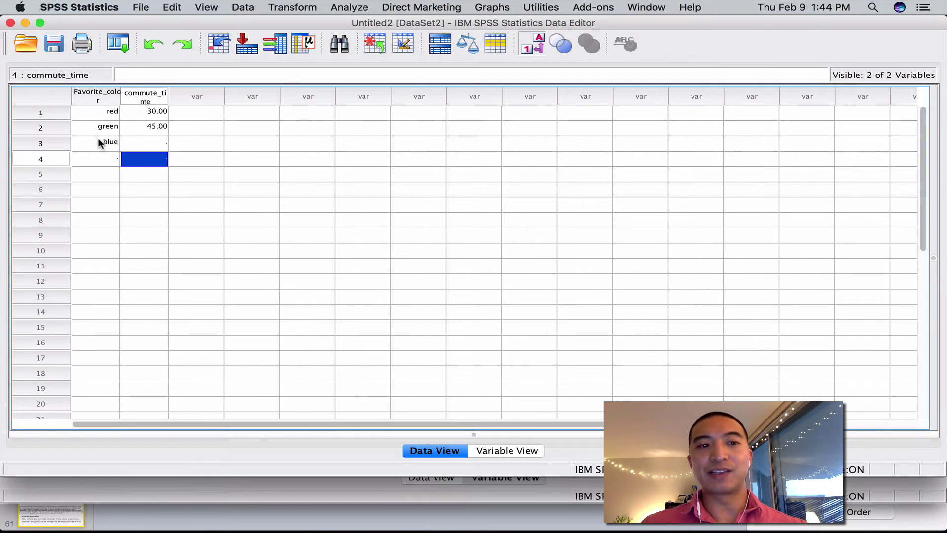
pyautogui.press('Up')
pyautogui.write('60')
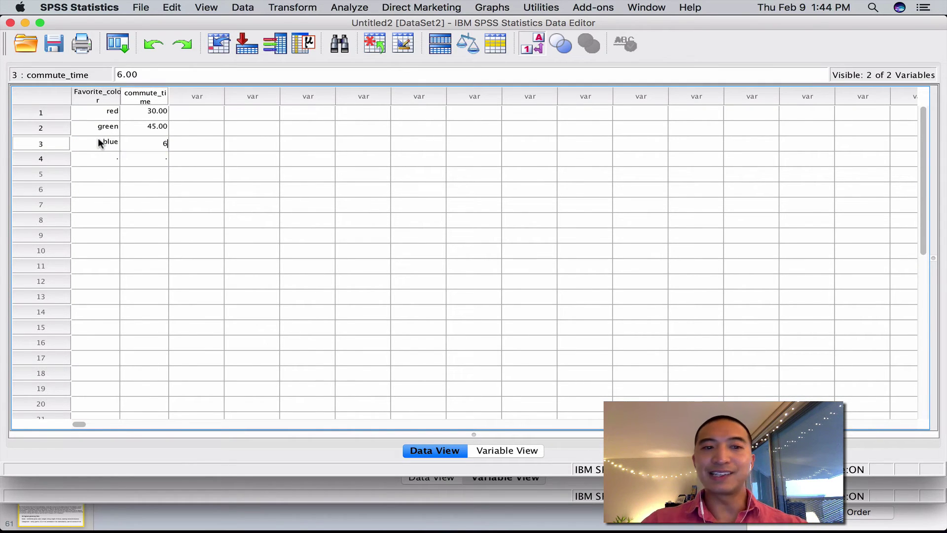
pyautogui.press('Return')
# Step: Bring up the Class Survey Updated Spring 2017.sav dataset and look through its case data across rows and variables
pyautogui.click(484, 501)
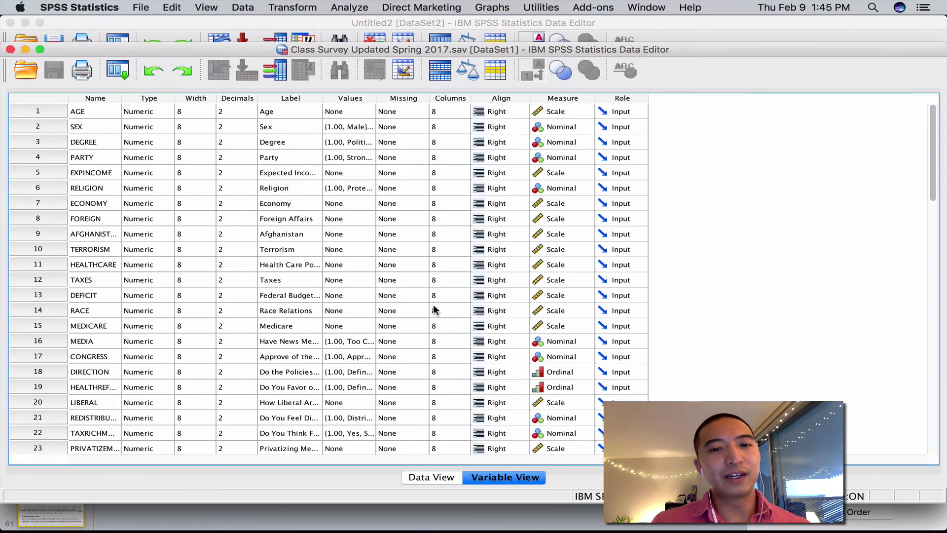
pyautogui.click(432, 477)
pyautogui.scroll(-10, 395, 343)
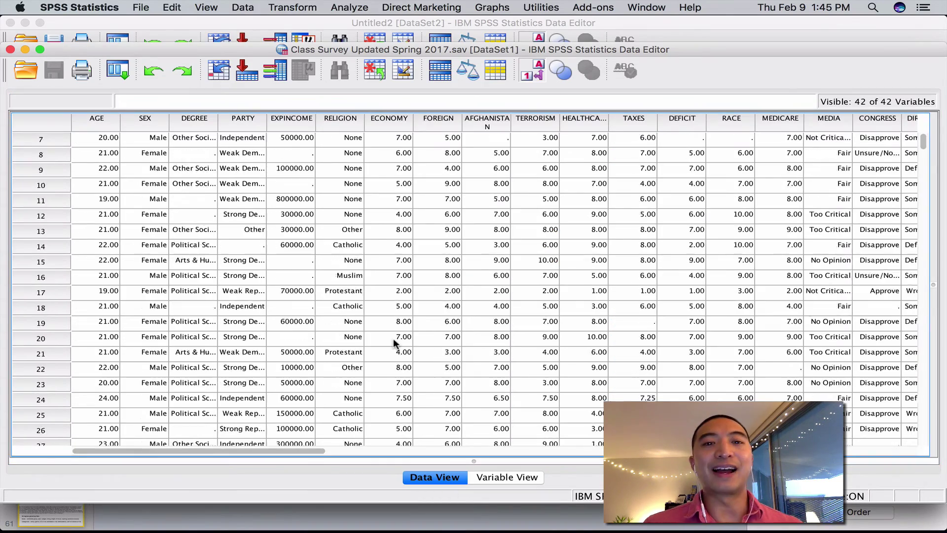
pyautogui.hscroll(2, 394, 343)
pyautogui.scroll(-15, 394, 343)
pyautogui.hscroll(1, 394, 343)
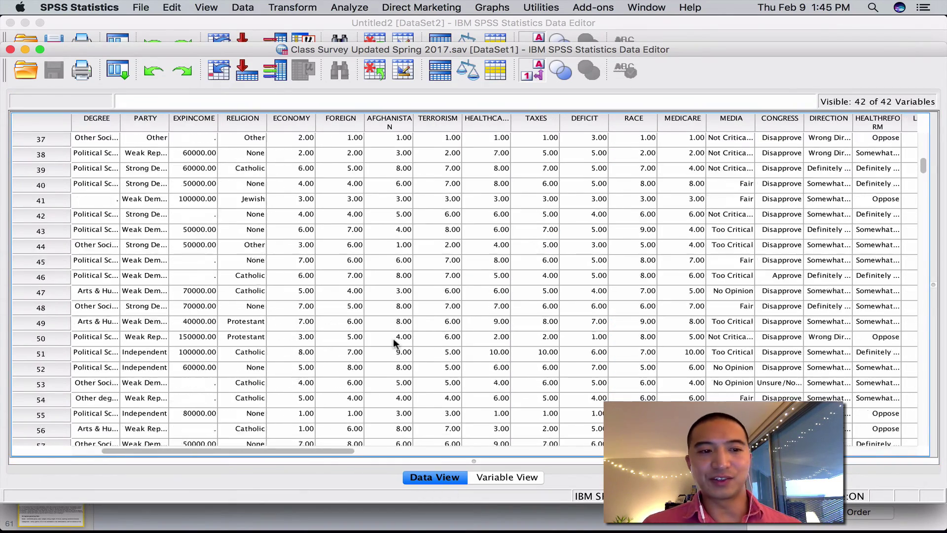
pyautogui.scroll(-20, 395, 342)
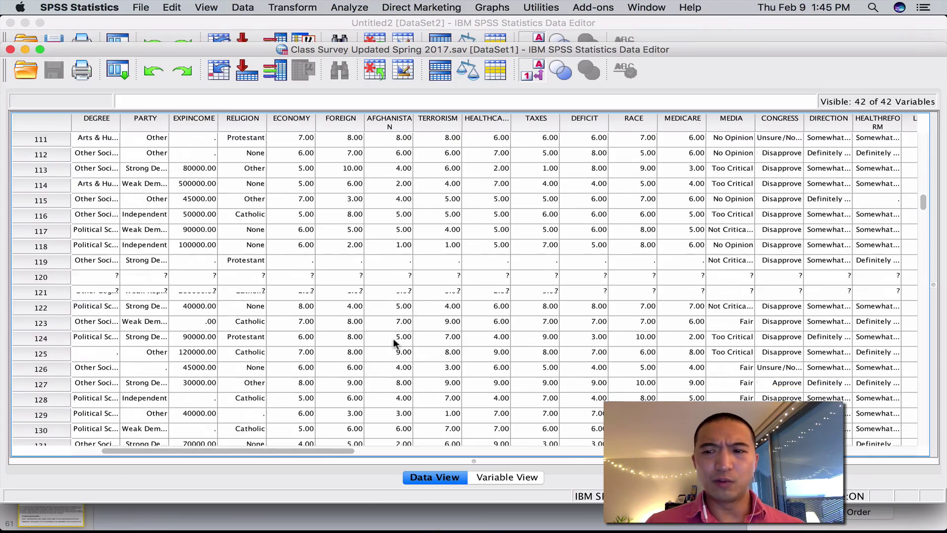
pyautogui.scroll(-20, 863, 280)
pyautogui.hscroll(5, 863, 279)
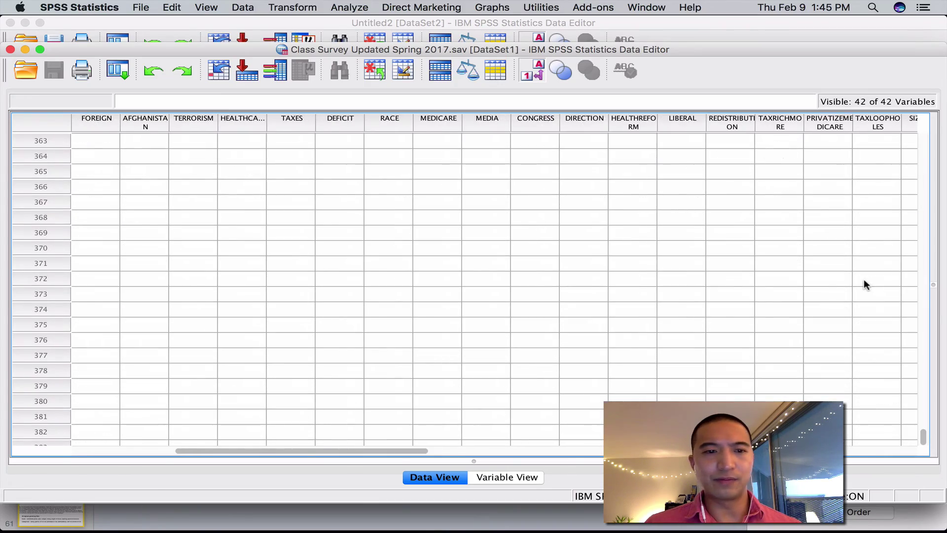
# Step: Examine the last filled-in cases of the class survey data and its list of variable definitions
pyautogui.hscroll(-8, 864, 279)
pyautogui.scroll(20, 863, 280)
pyautogui.scroll(8, 863, 279)
pyautogui.scroll(-10, 864, 279)
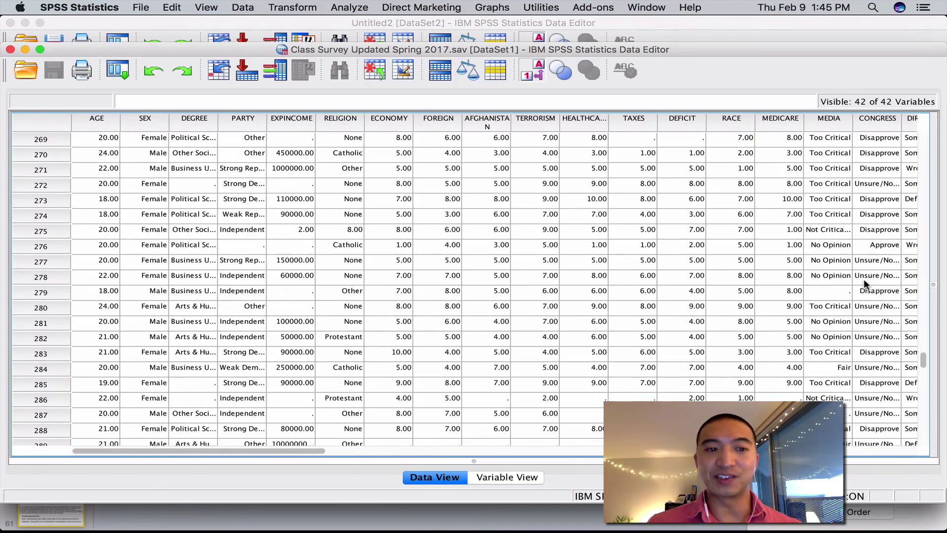
pyautogui.scroll(-18, 864, 279)
pyautogui.hscroll(2, 863, 279)
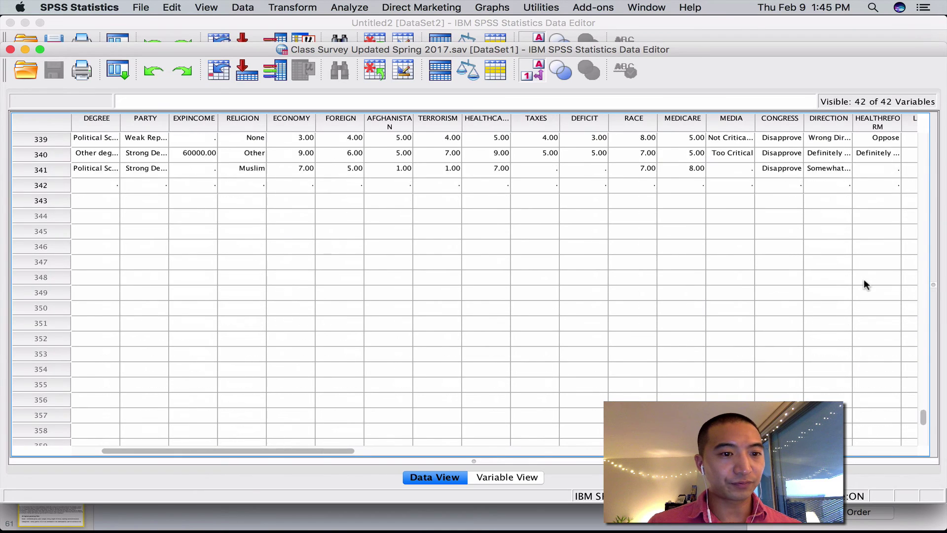
pyautogui.scroll(2, 864, 279)
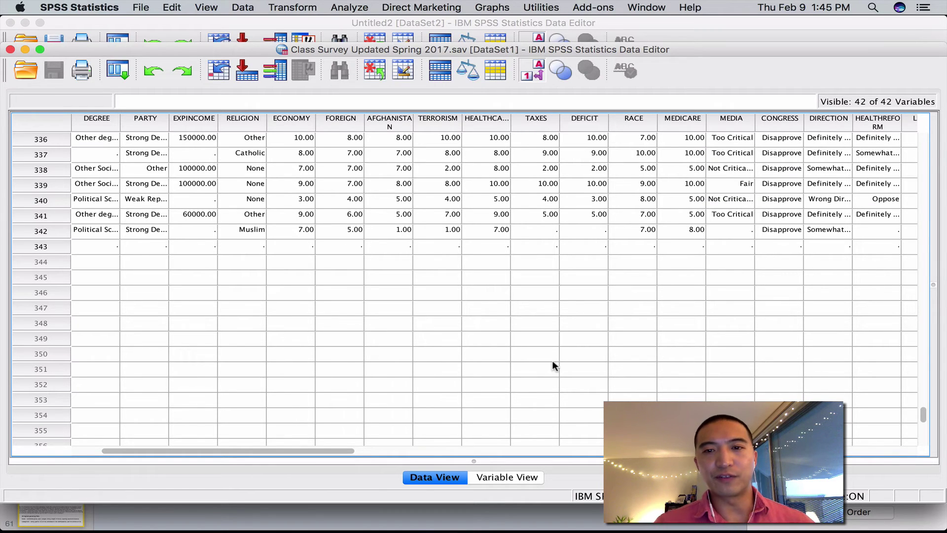
pyautogui.scroll(6, 552, 360)
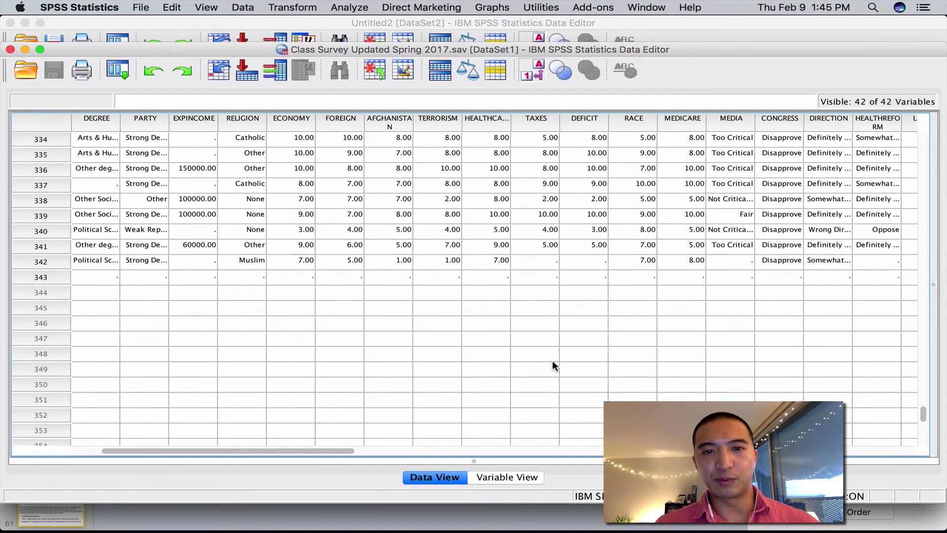
pyautogui.click(523, 476)
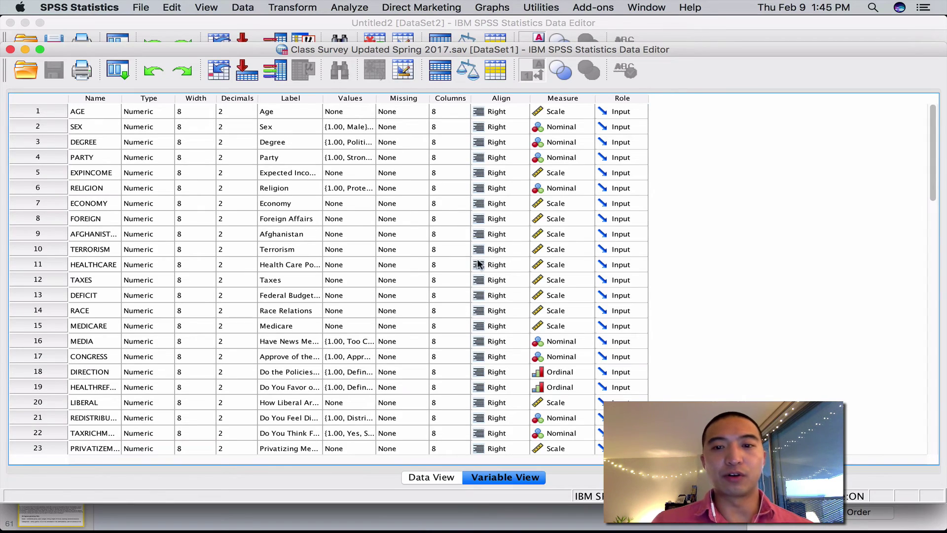
pyautogui.scroll(-15, 585, 339)
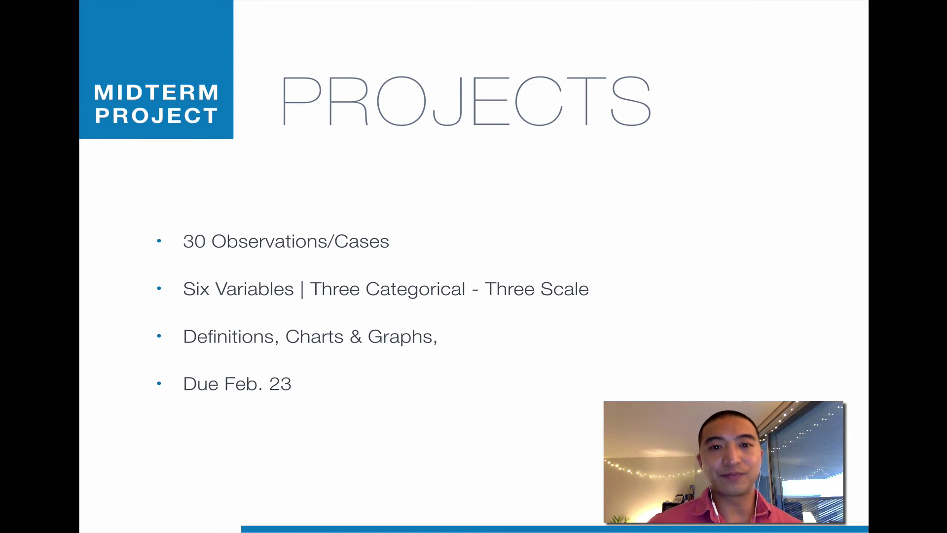
# Step: End the slideshow, switch to the Films.sav dataset in SPSS, and look over its case data and variable definitions
pyautogui.press('Escape')
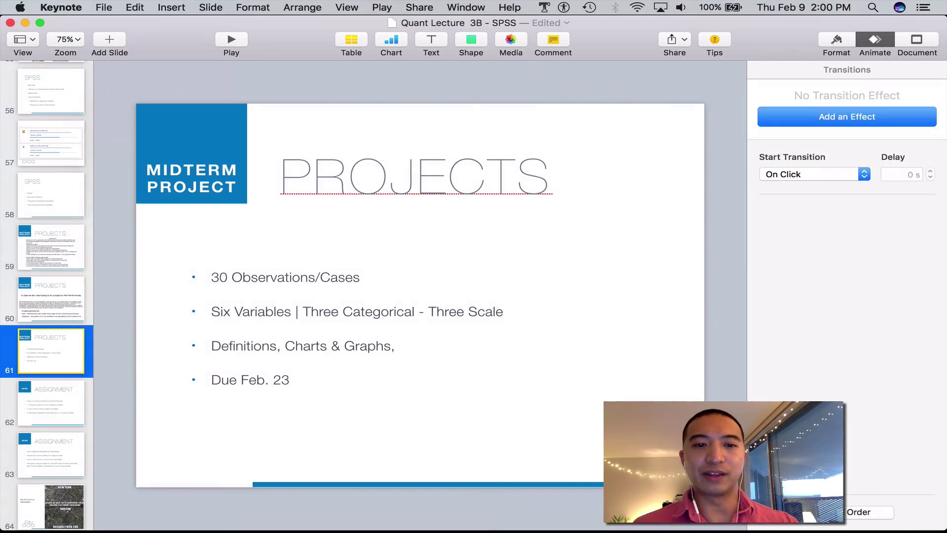
pyautogui.press('super+Tab')
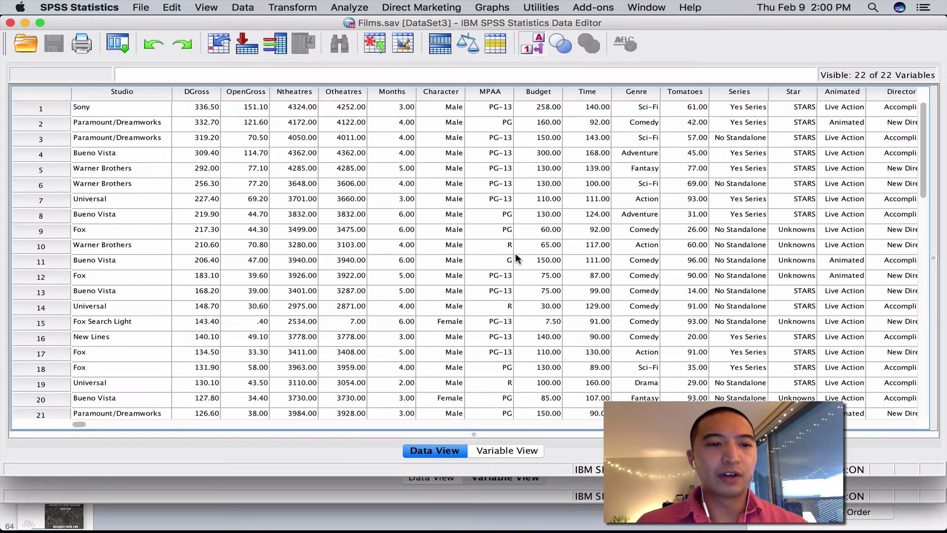
pyautogui.scroll(-7, 498, 251)
pyautogui.scroll(7, 516, 254)
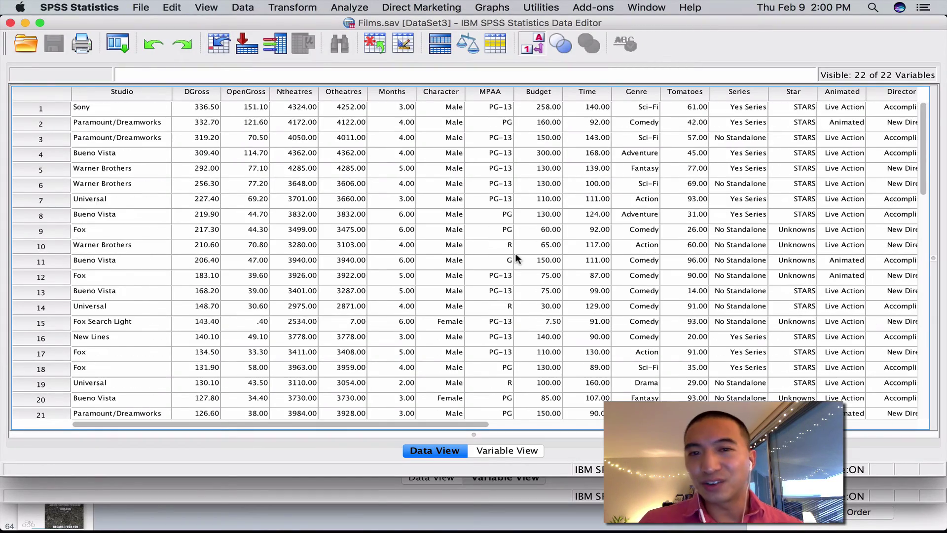
pyautogui.click(515, 453)
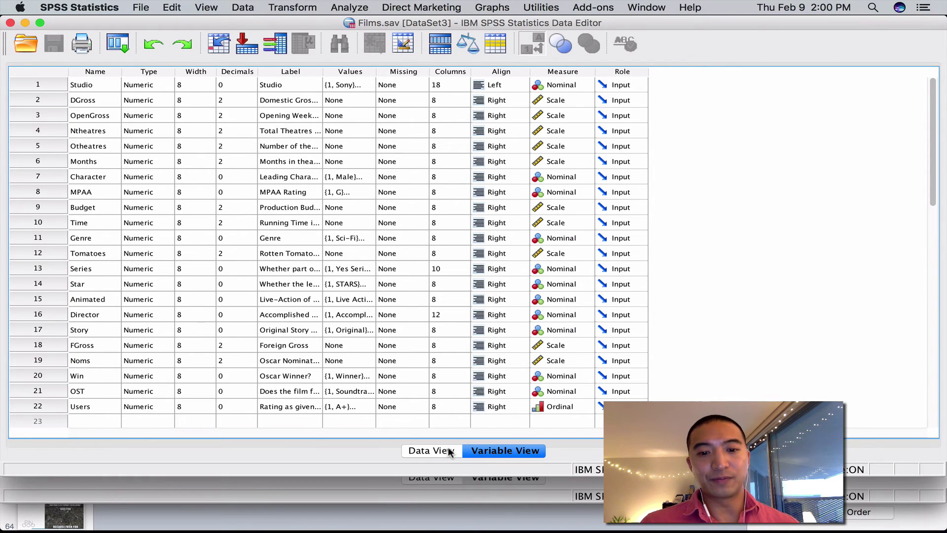
pyautogui.click(450, 451)
pyautogui.click(537, 450)
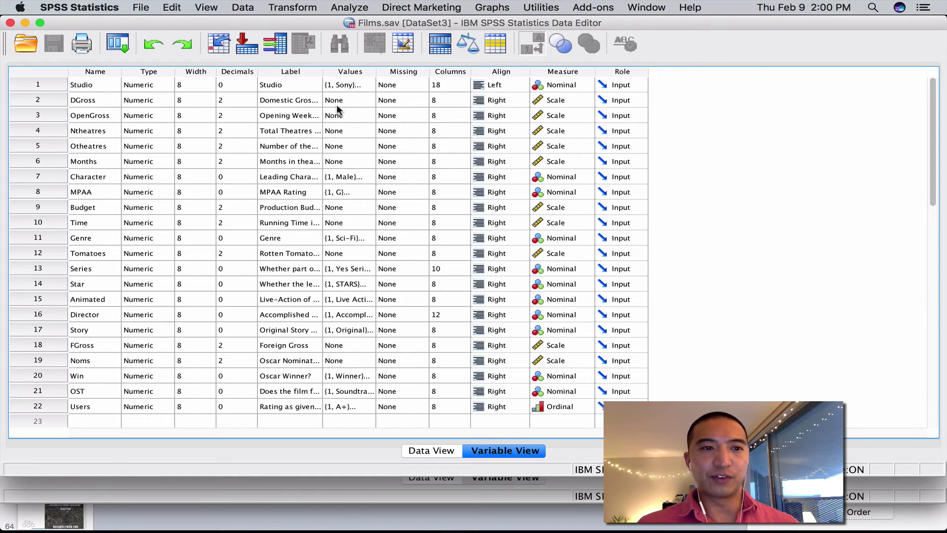
# Step: Review all value labels of the Studio variable and close them without changes
pyautogui.doubleClick(371, 86)
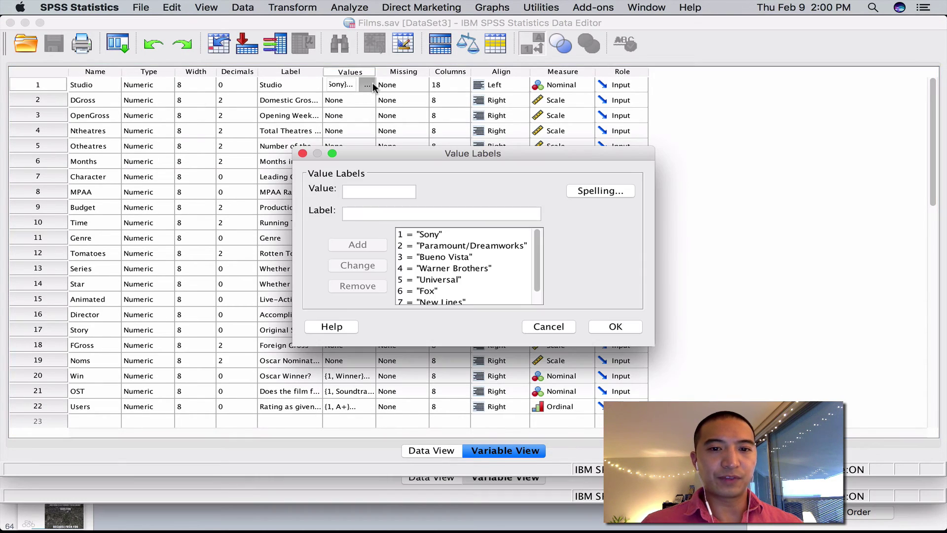
pyautogui.scroll(-1, 503, 256)
pyautogui.scroll(1, 506, 252)
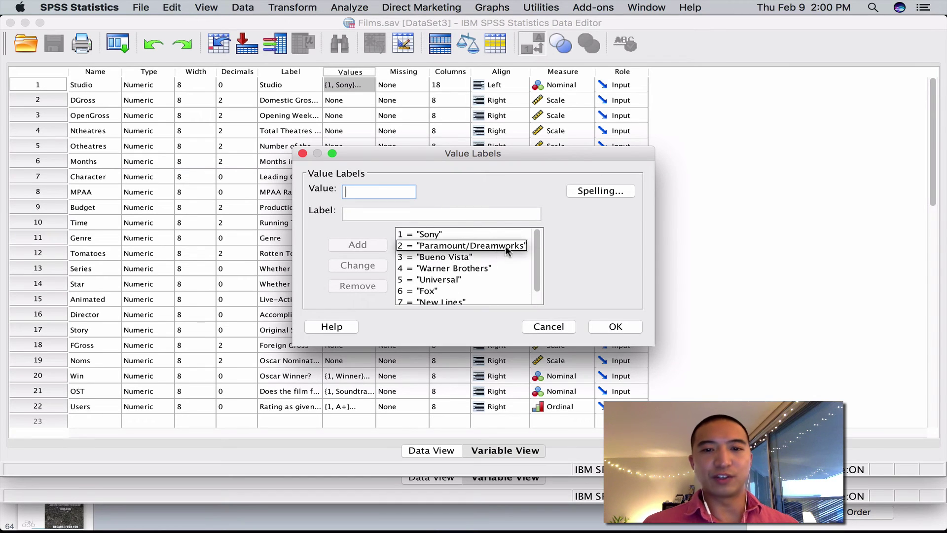
pyautogui.scroll(-1, 492, 278)
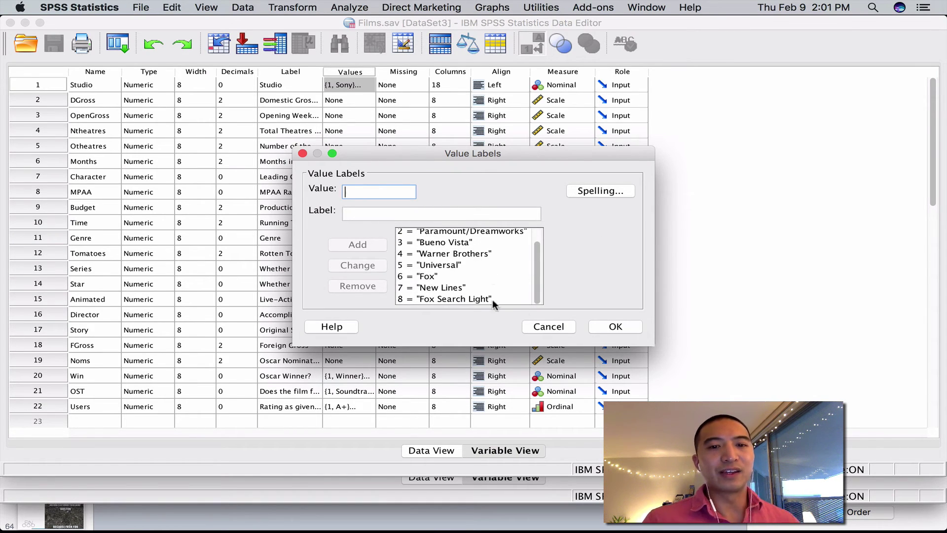
pyautogui.click(558, 329)
# Step: Widen the Label column so the descriptions are readable, and select the DGross variable's label
pyautogui.click(83, 101)
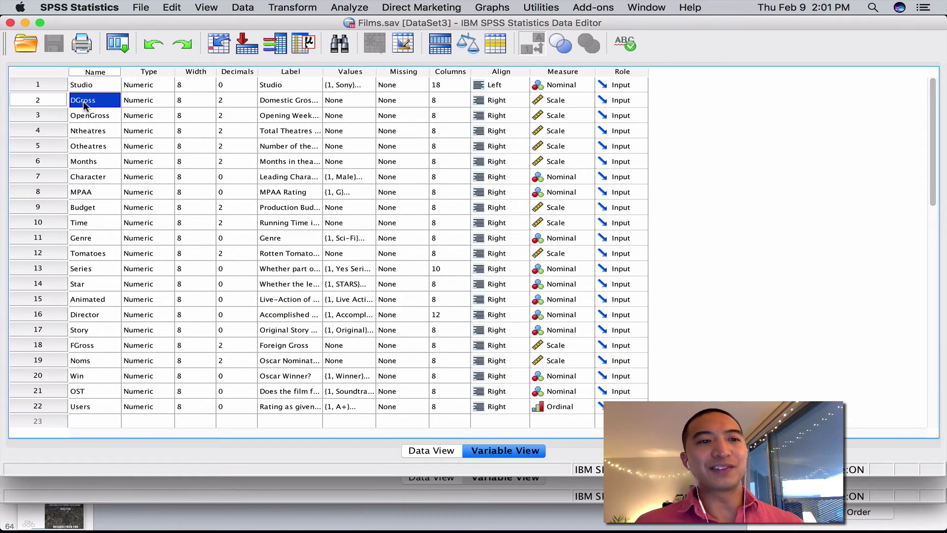
pyautogui.moveTo(323, 71); pyautogui.dragTo(408, 72)
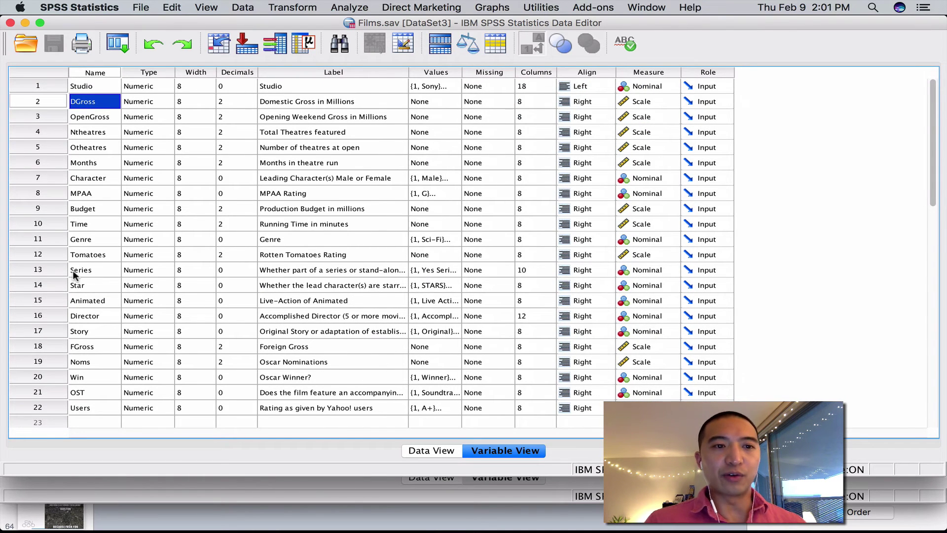
pyautogui.click(282, 106)
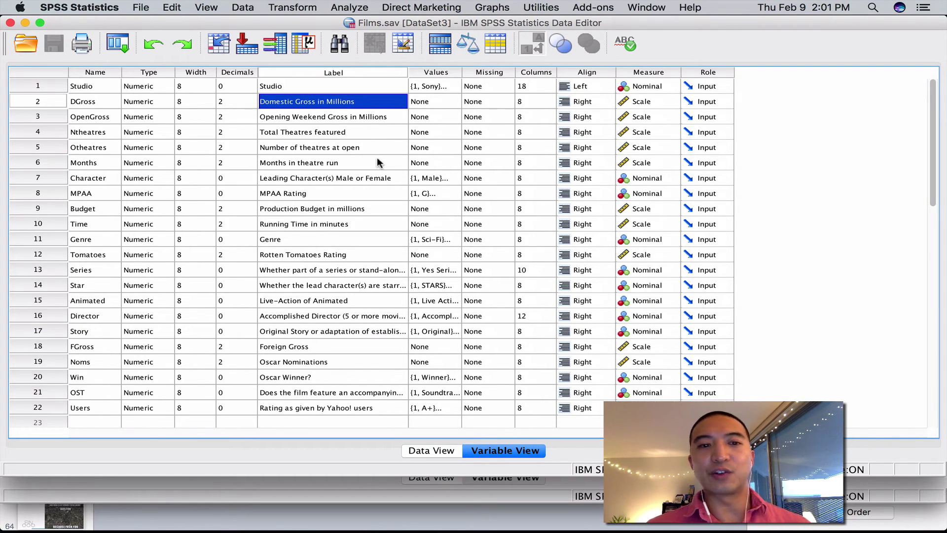
# Step: Review the value labels of the Character and MPAA variables, closing each set without changes
pyautogui.click(457, 178)
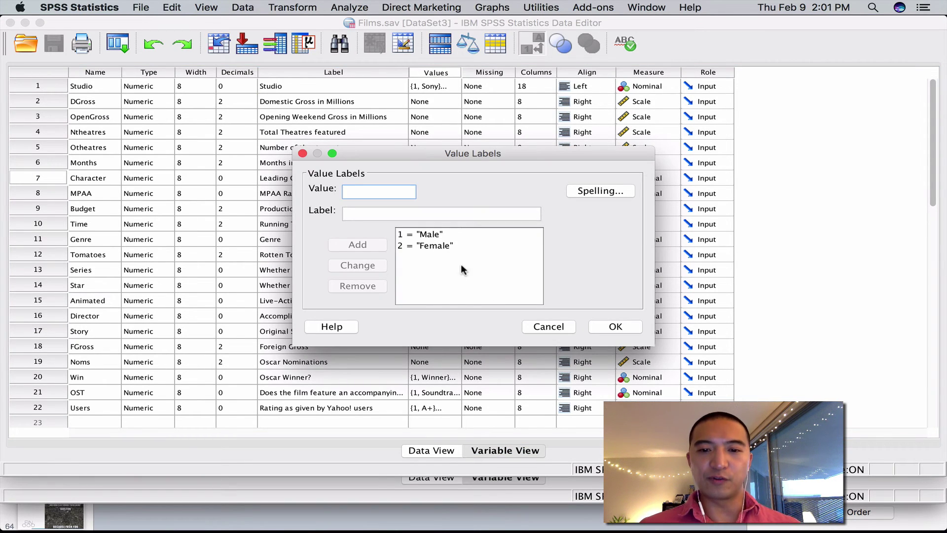
pyautogui.click(546, 324)
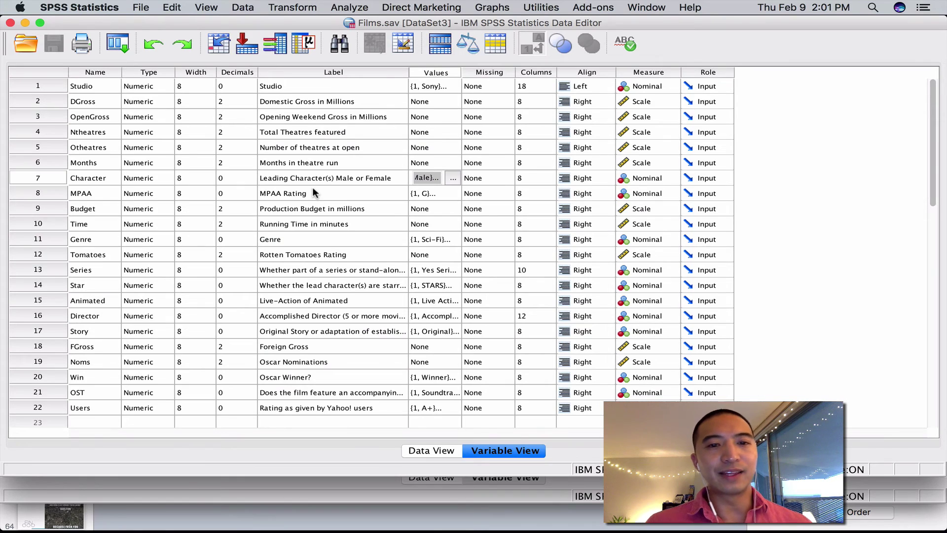
pyautogui.click(449, 195)
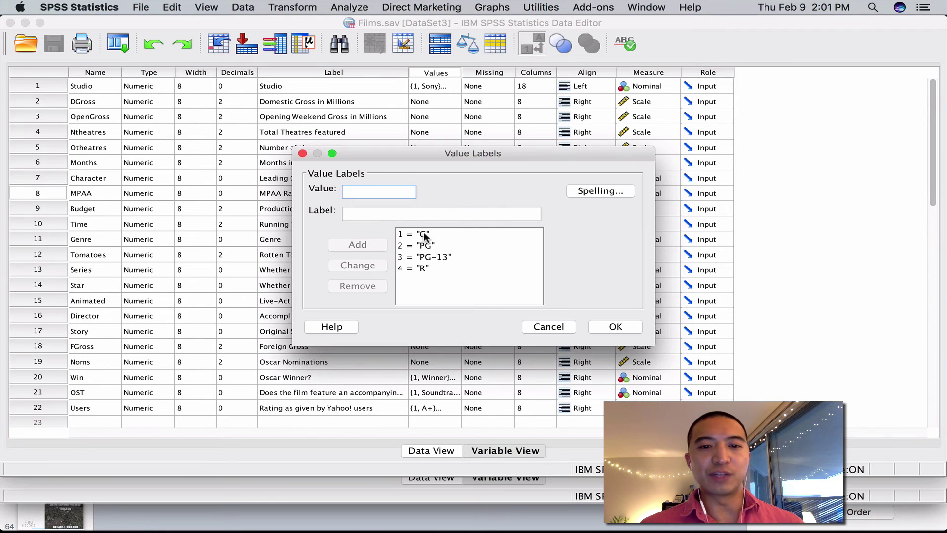
pyautogui.click(558, 328)
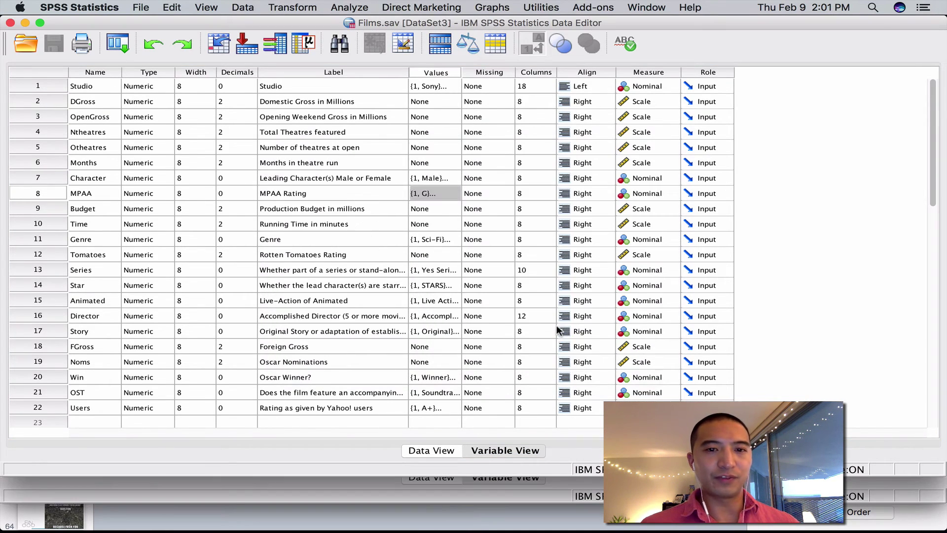
pyautogui.click(453, 195)
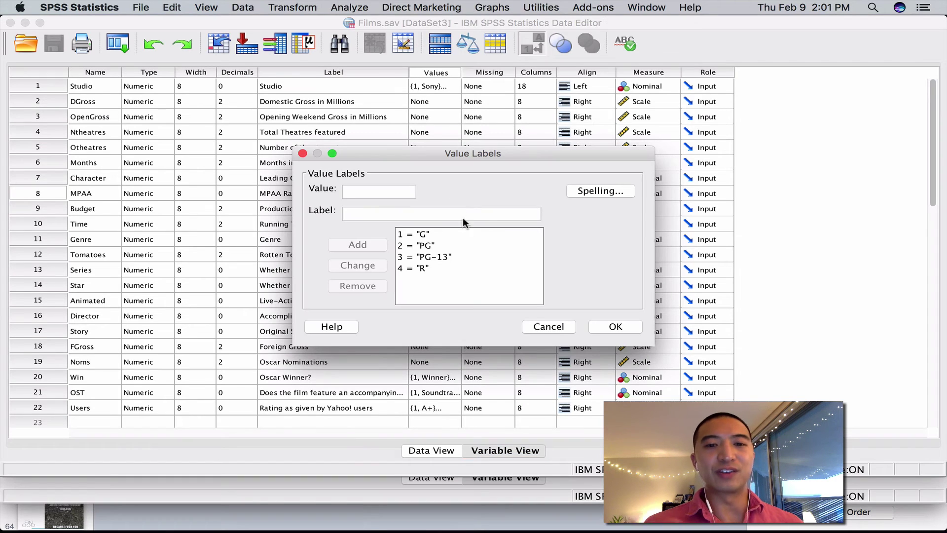
pyautogui.click(542, 326)
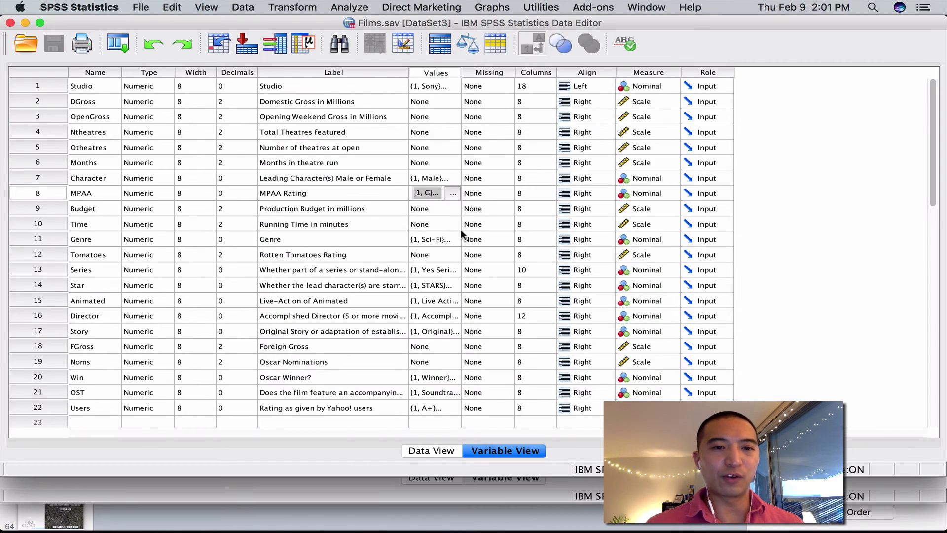
# Step: Check the Budget variable's label and measurement level, and the Time variable's label
pyautogui.click(337, 209)
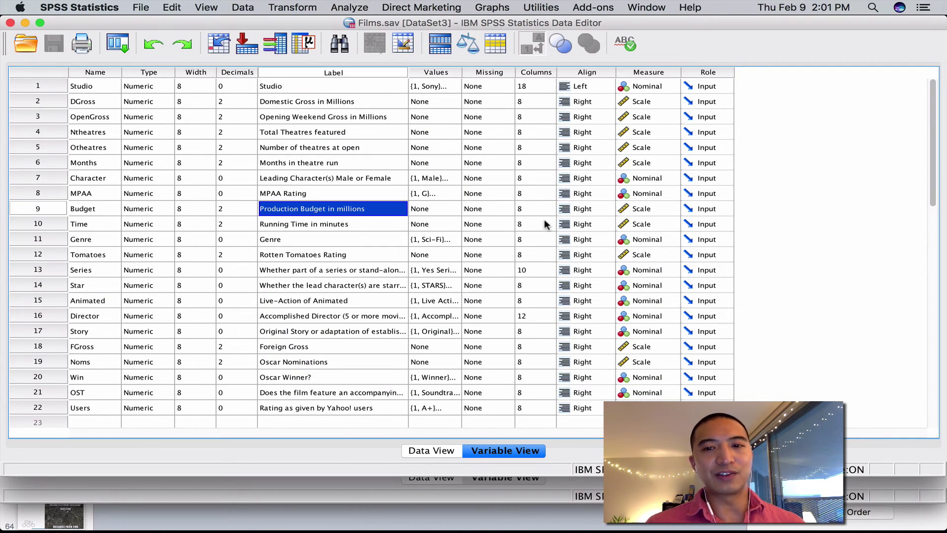
pyautogui.click(645, 209)
pyautogui.click(657, 208)
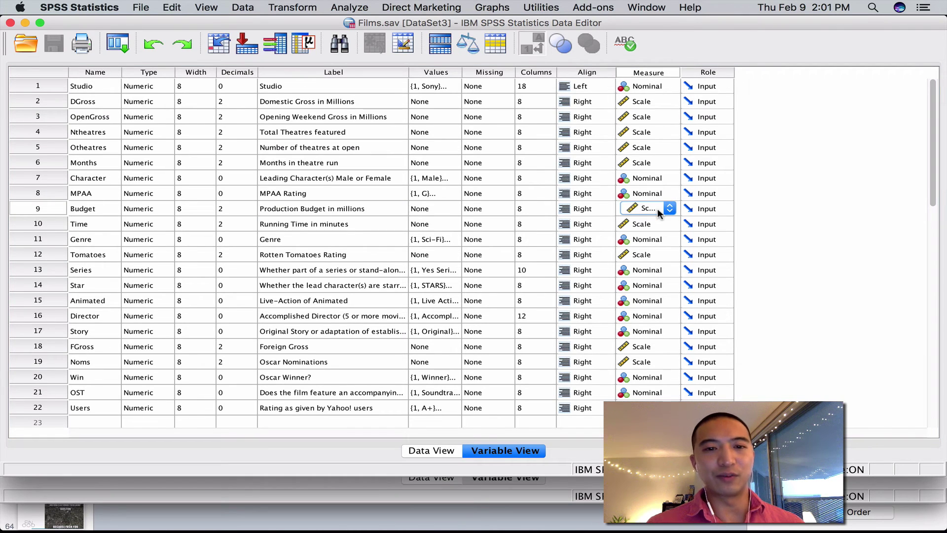
pyautogui.click(313, 224)
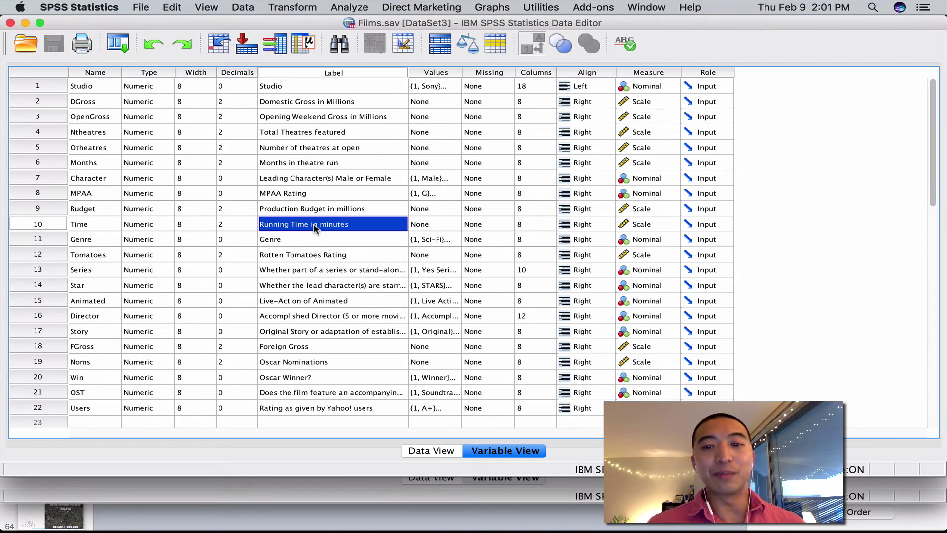
# Step: Review the value labels of the Genre variable and close them without changes
pyautogui.click(355, 238)
pyautogui.click(458, 240)
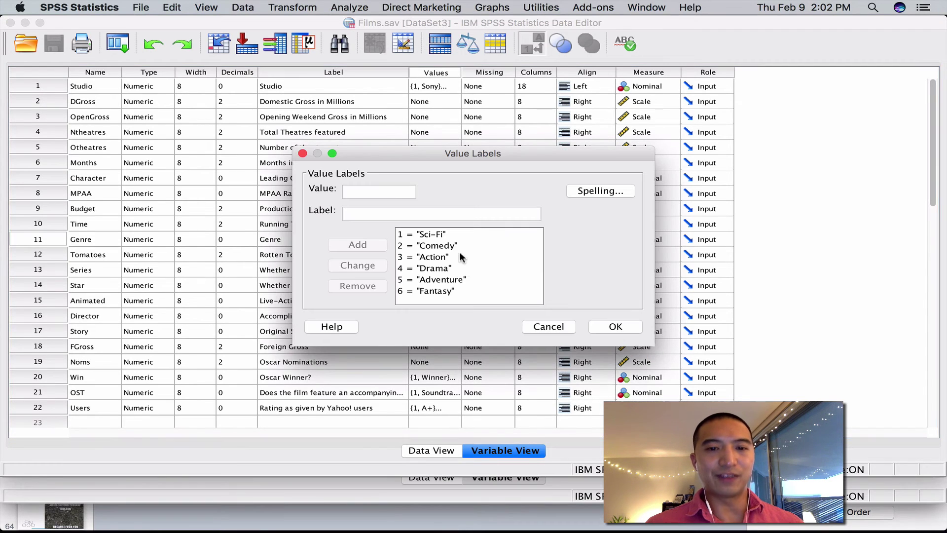
pyautogui.click(531, 262)
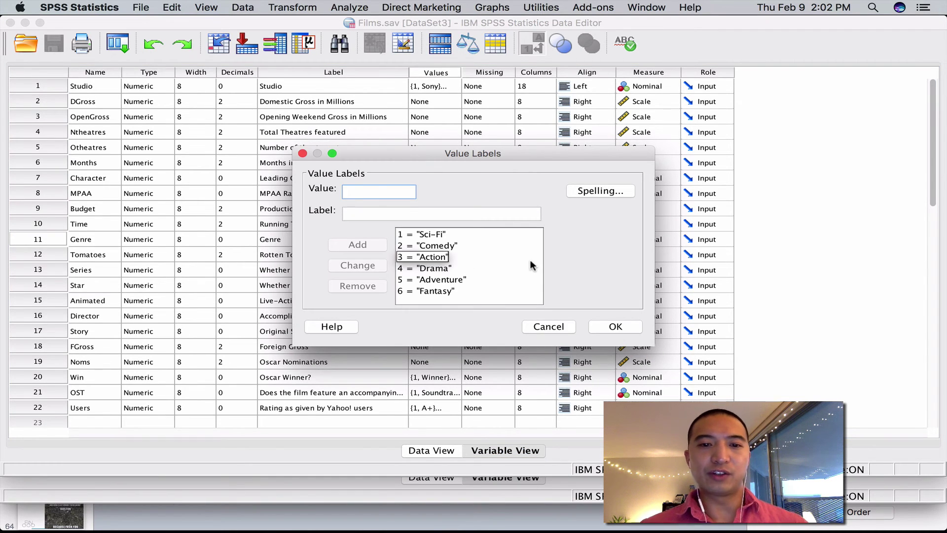
pyautogui.click(547, 327)
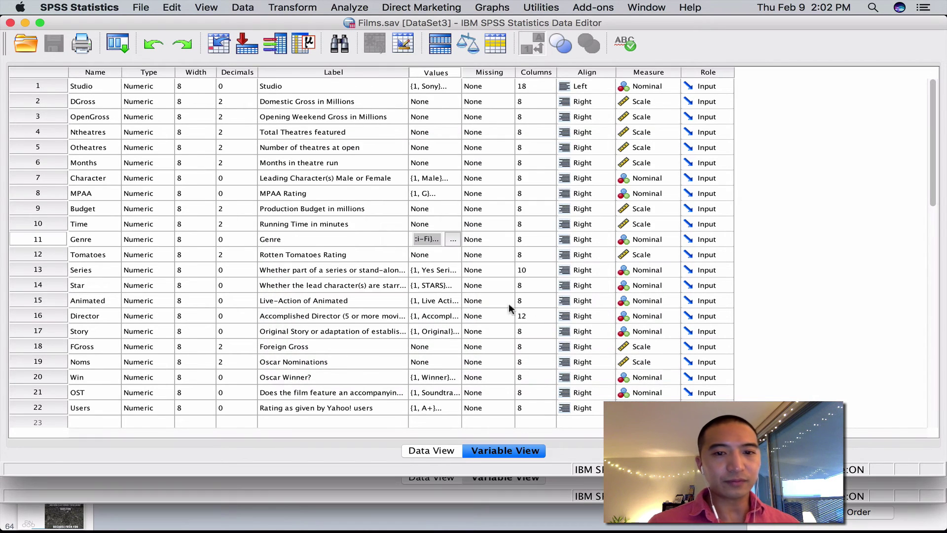
# Step: Check the Tomatoes variable's measurement level and review the value labels of the Series and Star variables without changing them
pyautogui.click(653, 256)
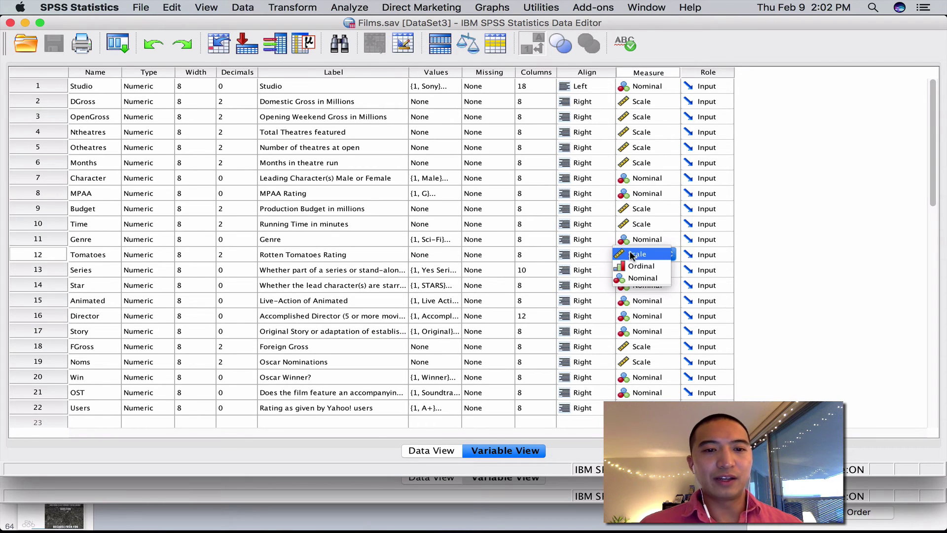
pyautogui.click(346, 273)
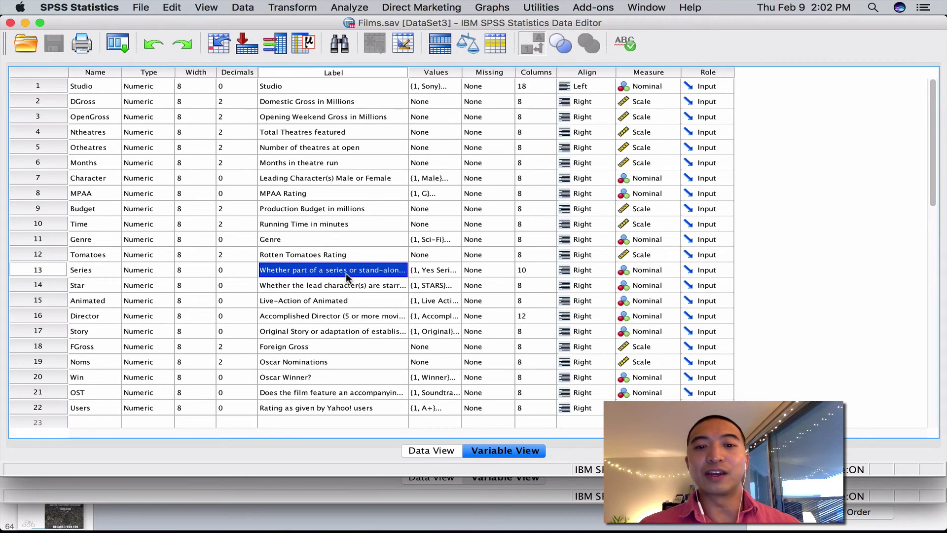
pyautogui.click(450, 270)
pyautogui.click(450, 270)
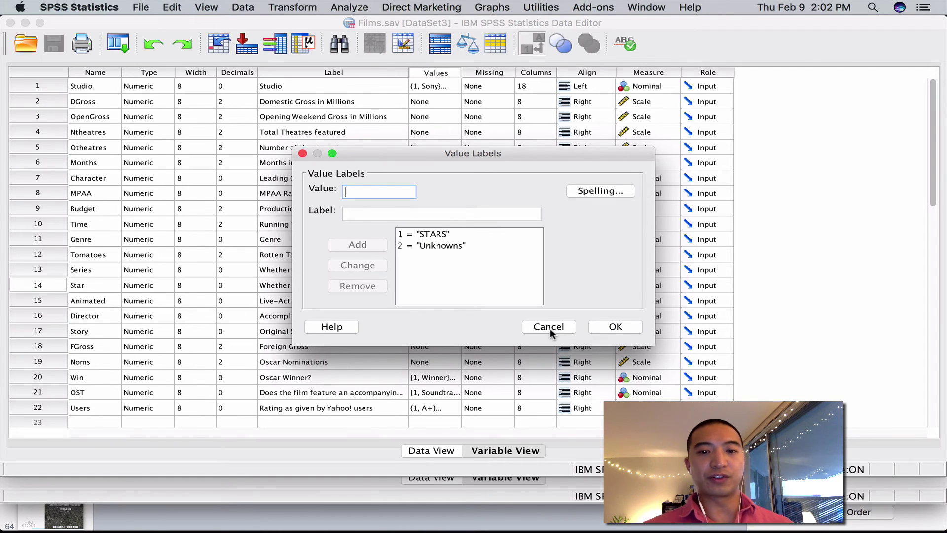
pyautogui.click(548, 328)
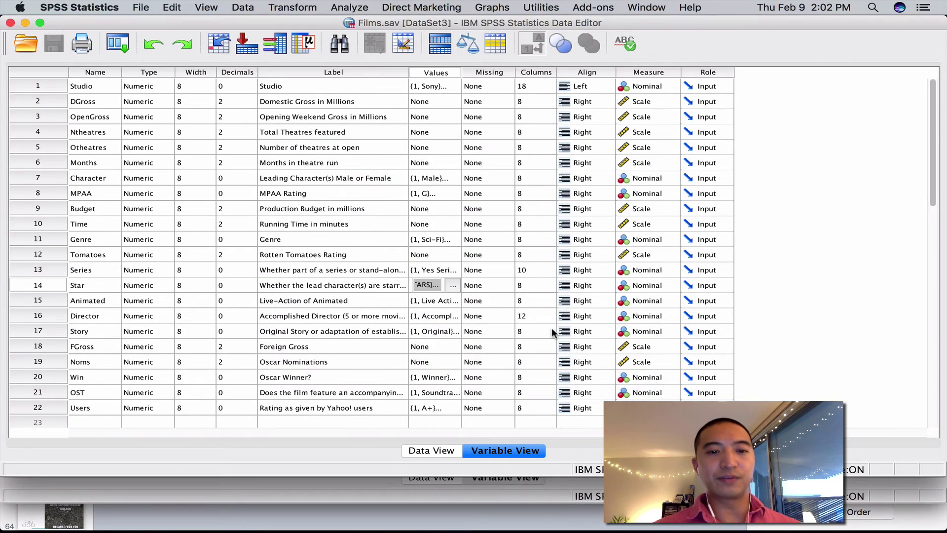
# Step: Review the value labels of the Animated variable and close them without changes
pyautogui.click(459, 302)
pyautogui.click(453, 300)
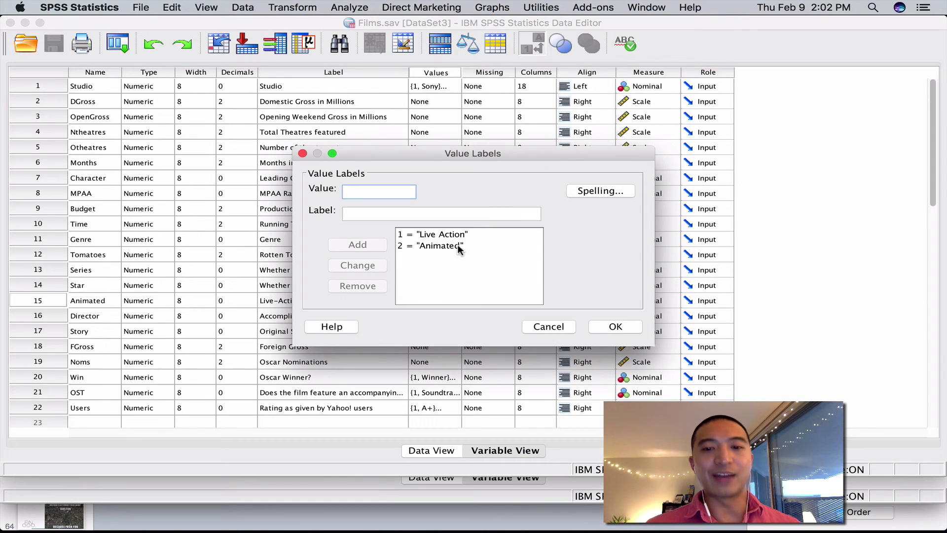
pyautogui.click(547, 327)
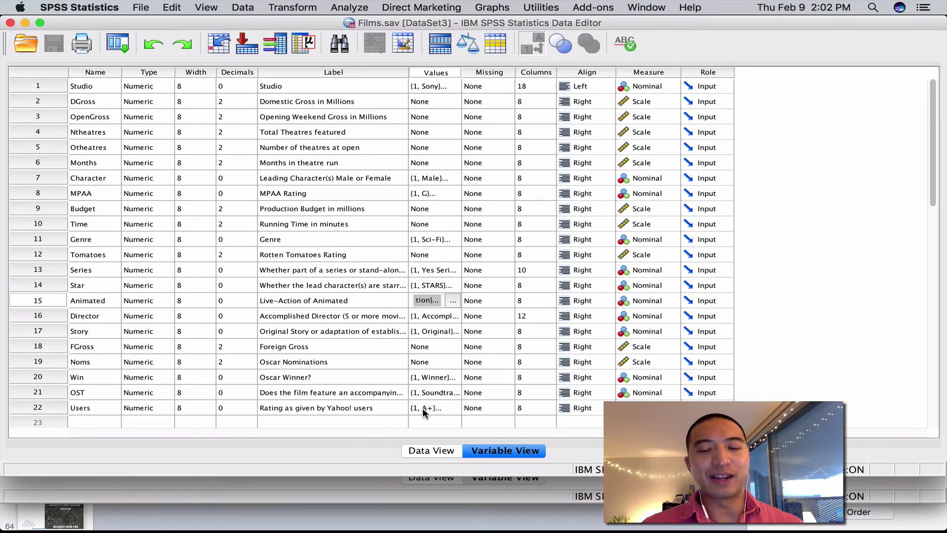
# Step: Review all letter-grade value labels of the Users variable, close them without changes, and select the OST variable's label
pyautogui.doubleClick(455, 405)
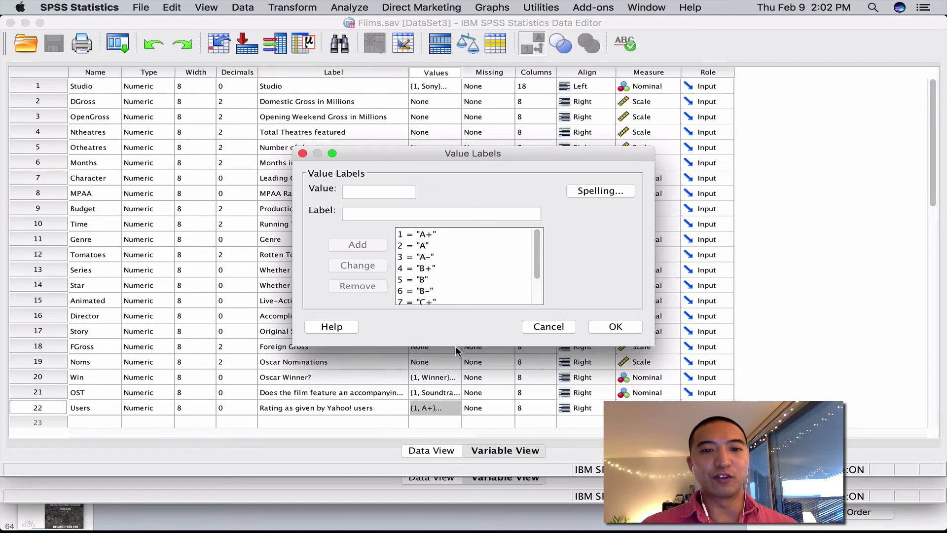
pyautogui.click(430, 243)
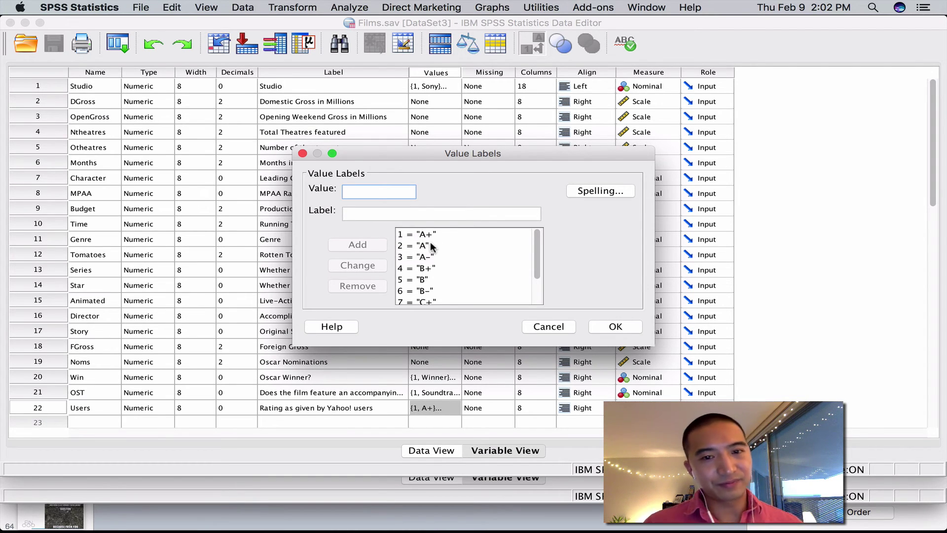
pyautogui.scroll(-2, 480, 275)
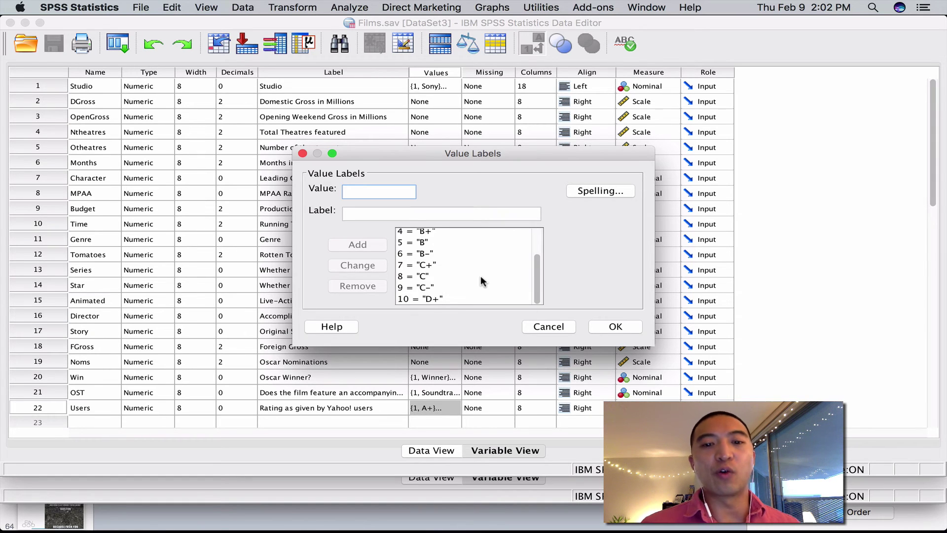
pyautogui.scroll(3, 480, 275)
pyautogui.click(538, 326)
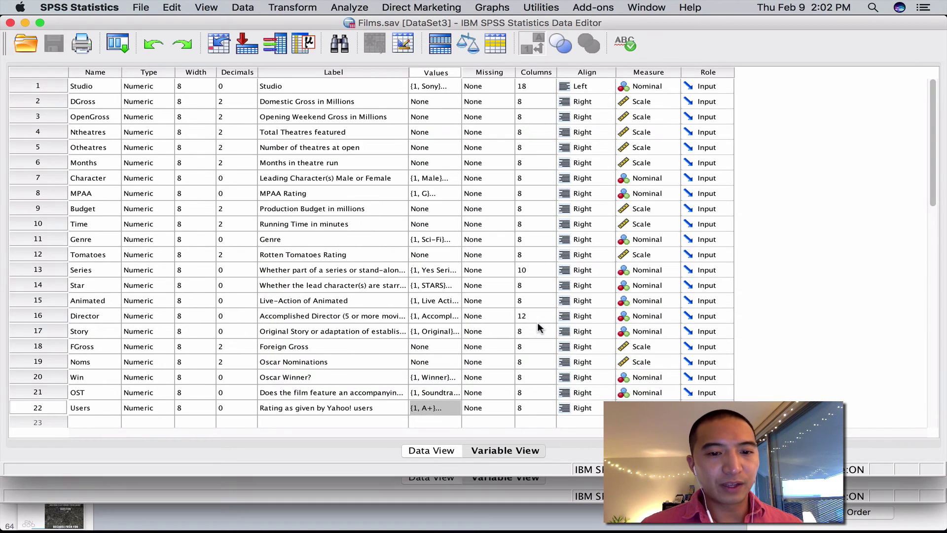
pyautogui.click(396, 392)
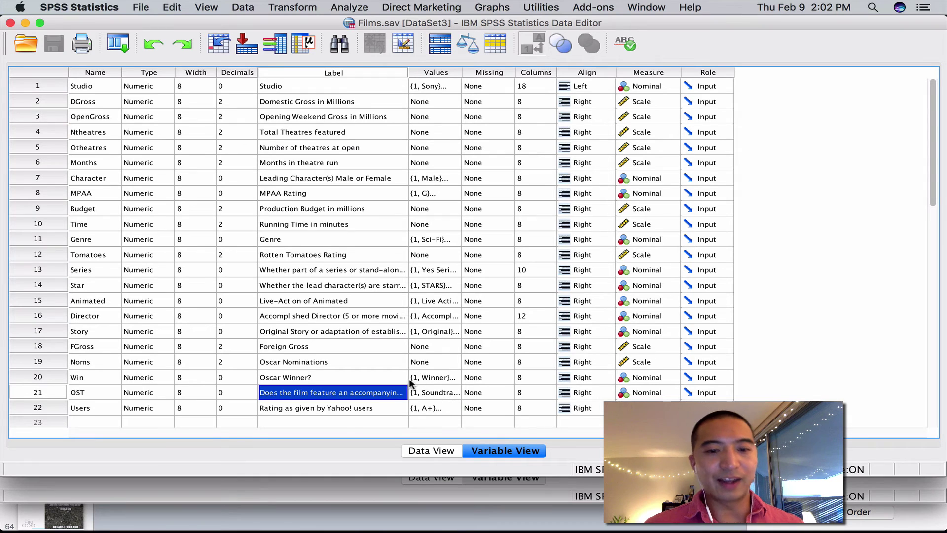
# Step: Return to the Films.sav case data, and switch to Keynote to show the SPSS Assignment slide
pyautogui.click(433, 450)
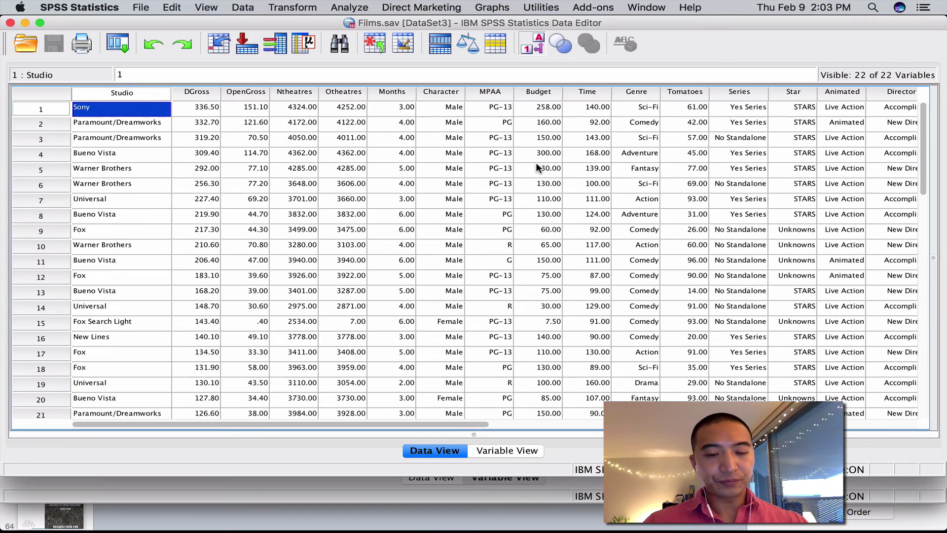
pyautogui.press('super+Tab')
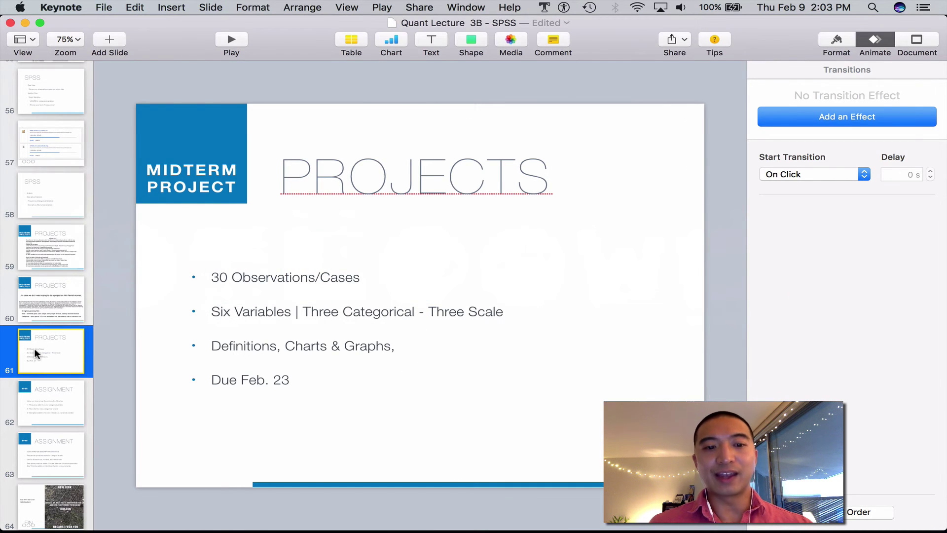
pyautogui.press('Down')
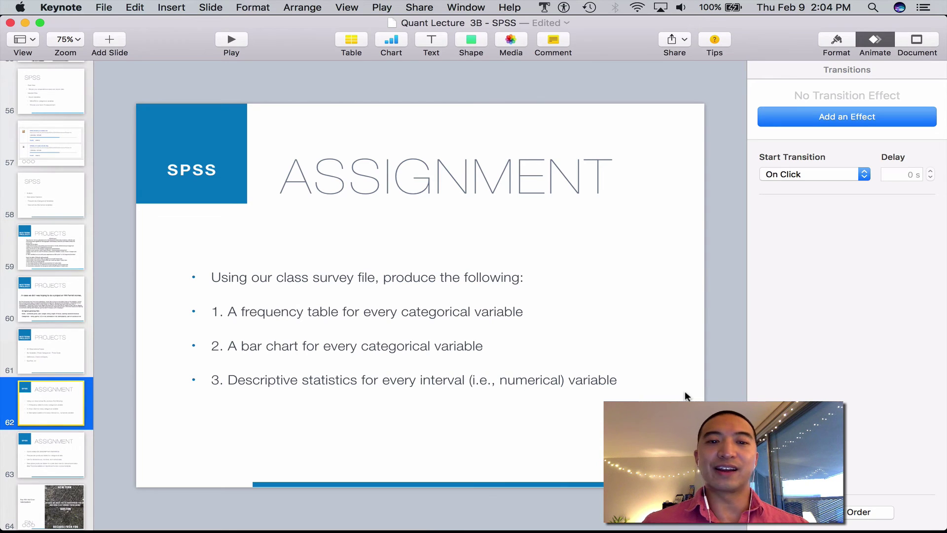
# Step: Switch to the class survey dataset in SPSS and start a Frequencies analysis from the descriptive statistics
pyautogui.press('super+Tab')
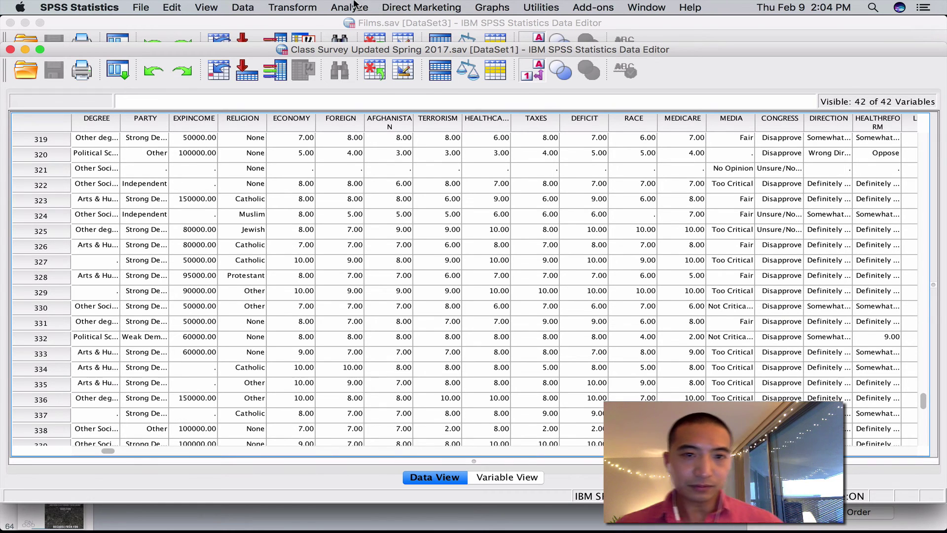
pyautogui.click(355, 4)
pyautogui.press('Down')
pyautogui.press('Down')
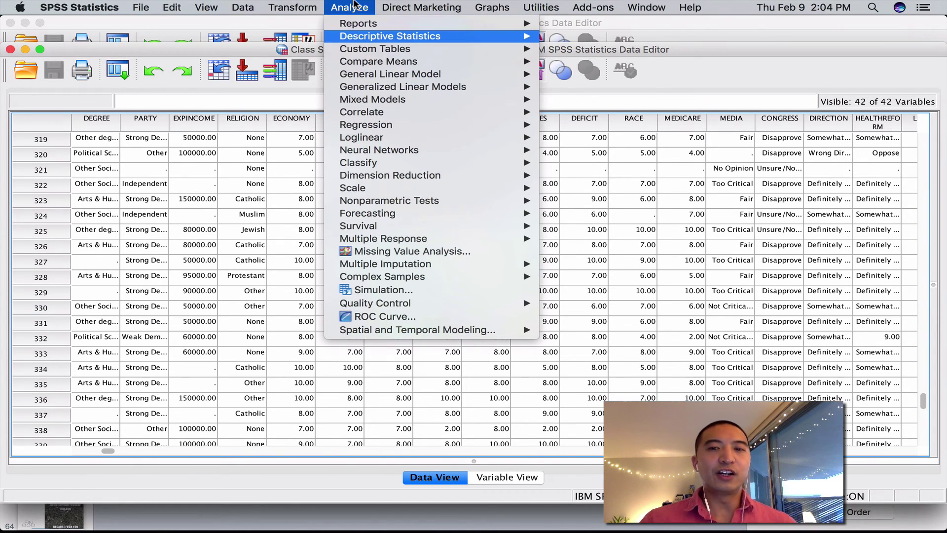
pyautogui.press('Right')
pyautogui.press('Return')
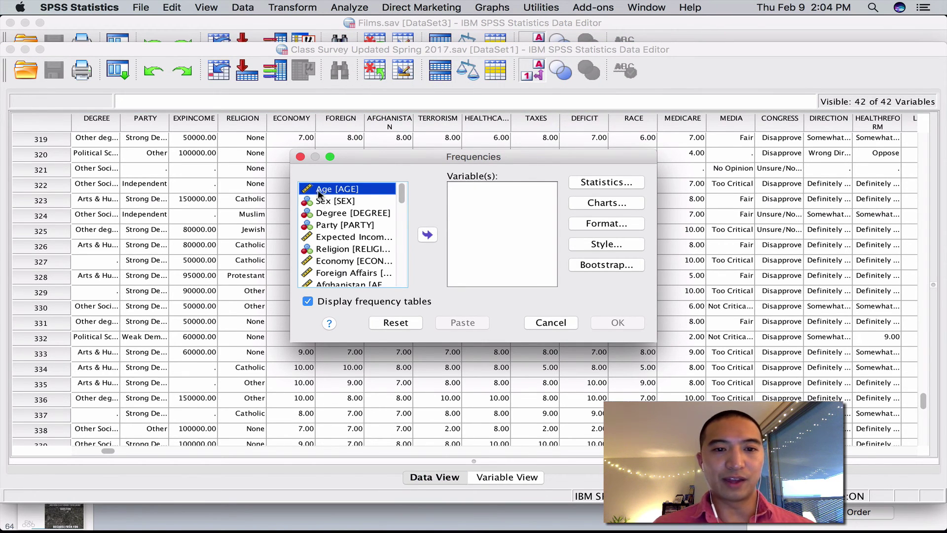
# Step: Add the Sex, Degree, Party and Religion variables to the Frequencies analysis
pyautogui.click(349, 206)
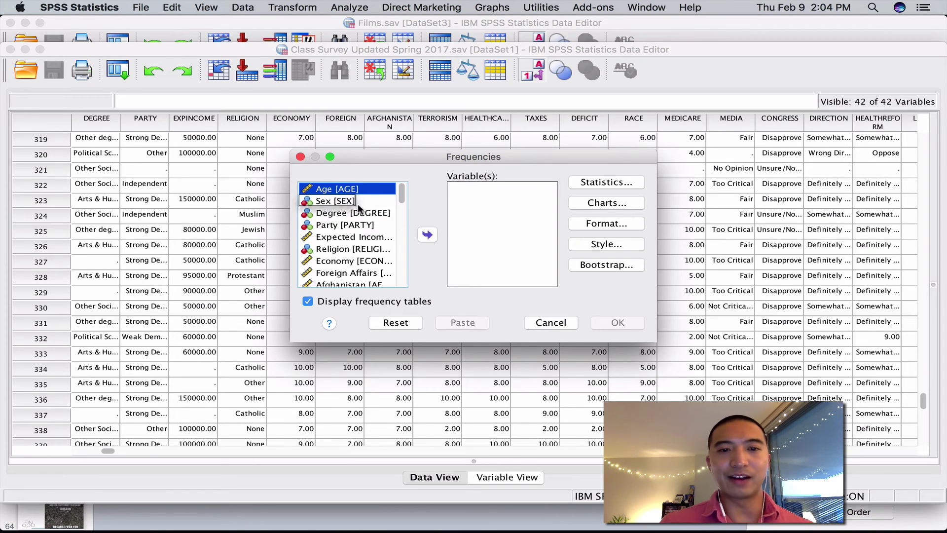
pyautogui.click(351, 203)
pyautogui.keyDown('shift'); pyautogui.click(348, 226); pyautogui.keyUp('shift')
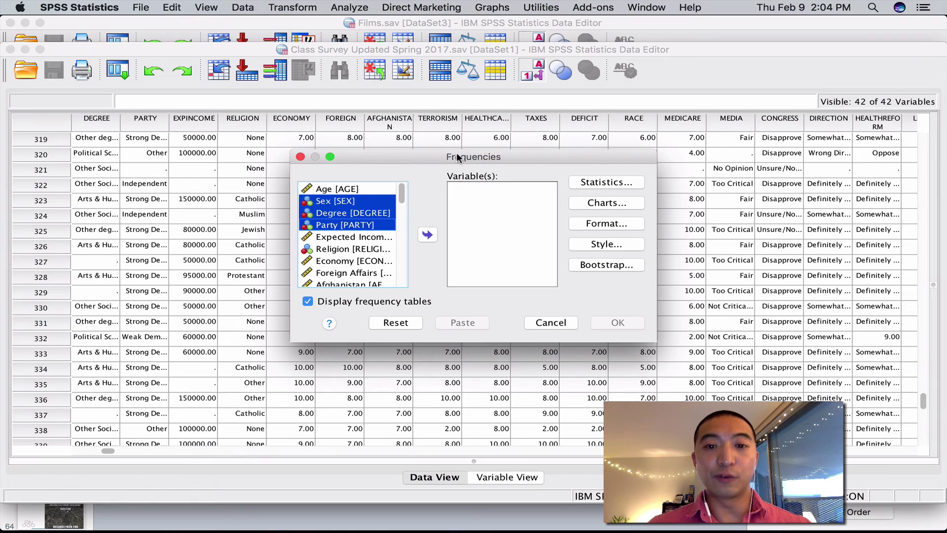
pyautogui.click(427, 235)
pyautogui.click(380, 215)
pyautogui.click(427, 235)
# Step: Add the four consecutive categorical variables from "Have News Med..." through "Do You Favor or..." to the analysis
pyautogui.scroll(-5, 355, 256)
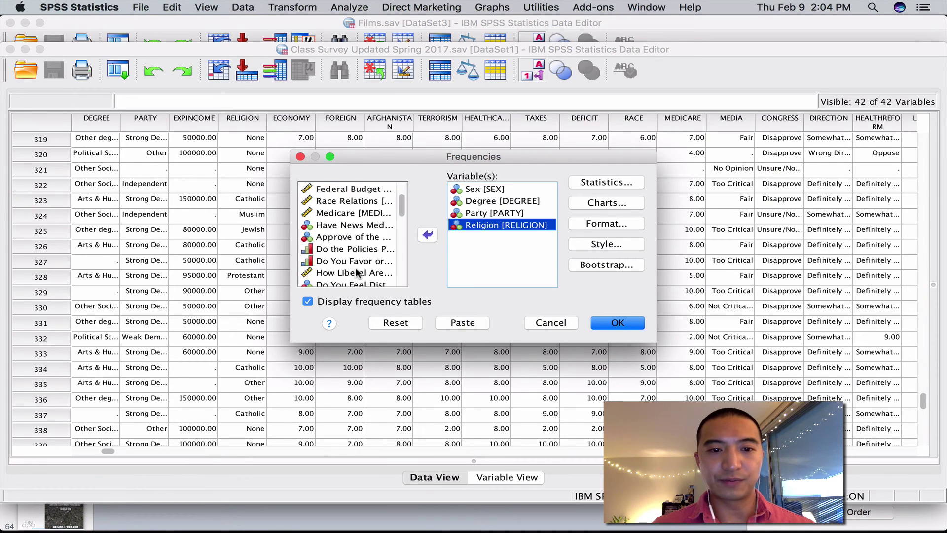
pyautogui.scroll(1, 355, 246)
pyautogui.click(355, 225)
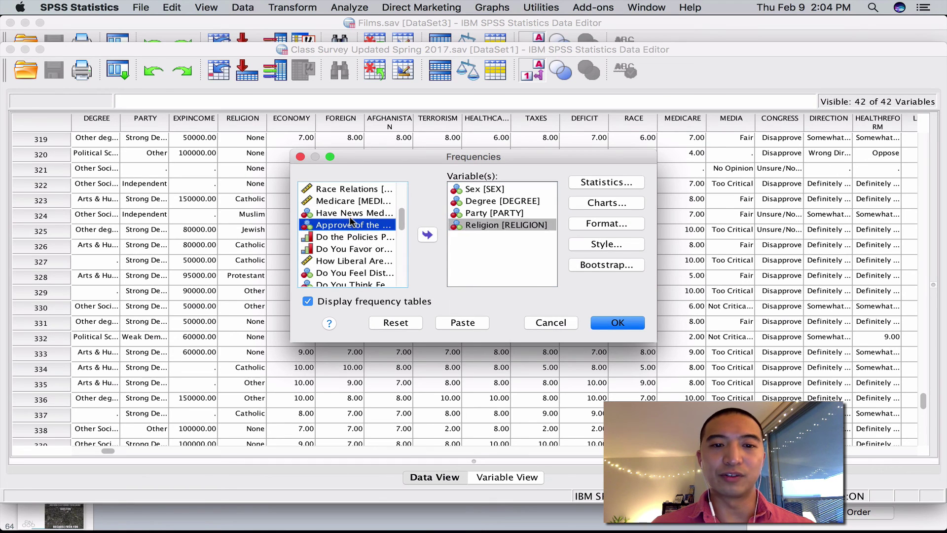
pyautogui.click(350, 212)
pyautogui.keyDown('shift'); pyautogui.click(351, 249); pyautogui.keyUp('shift')
pyautogui.click(427, 235)
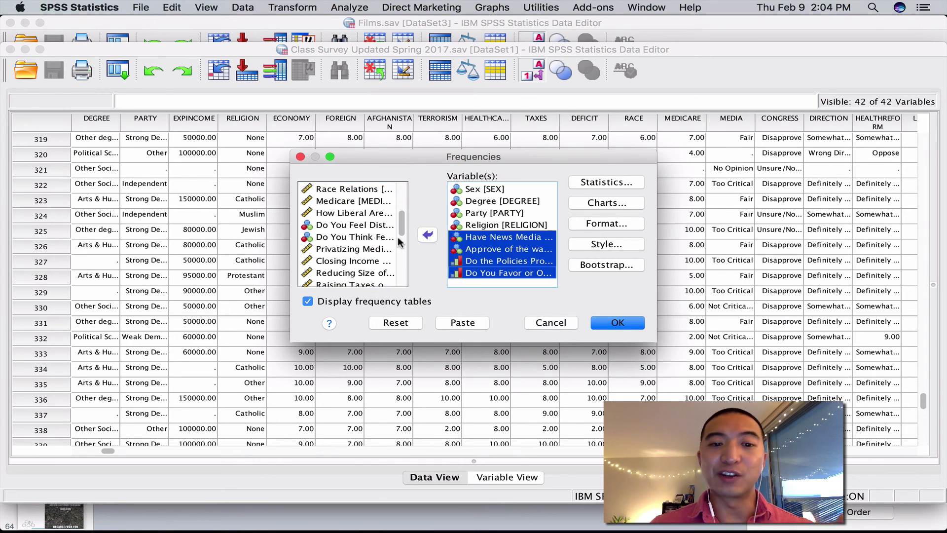
# Step: Add "Do You Feel Dist...", "Do You Think Fe...", "Vote for Preside...", "Are things in the..." and "How Describe T..." to the analysis
pyautogui.click(395, 237)
pyautogui.click(360, 224)
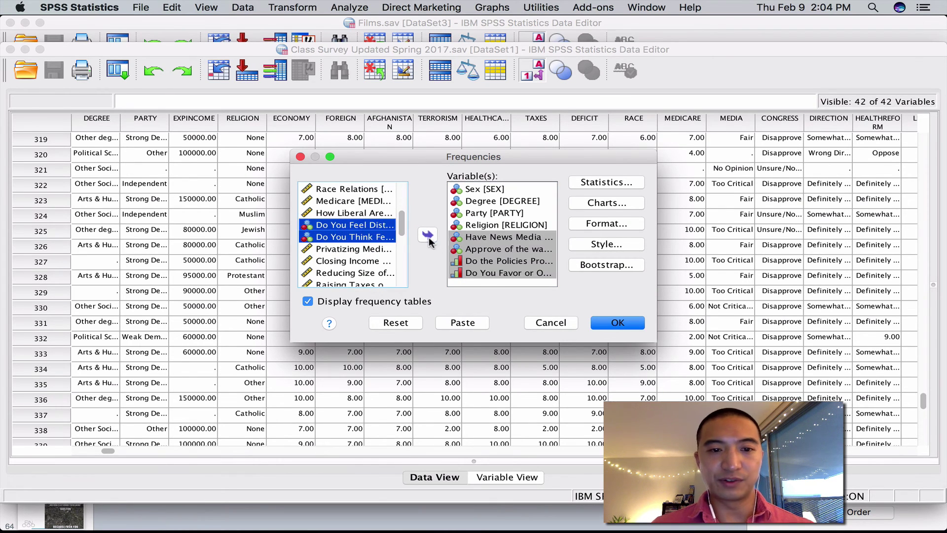
pyautogui.click(427, 234)
pyautogui.scroll(-3, 359, 237)
pyautogui.scroll(3, 357, 233)
pyautogui.click(348, 201)
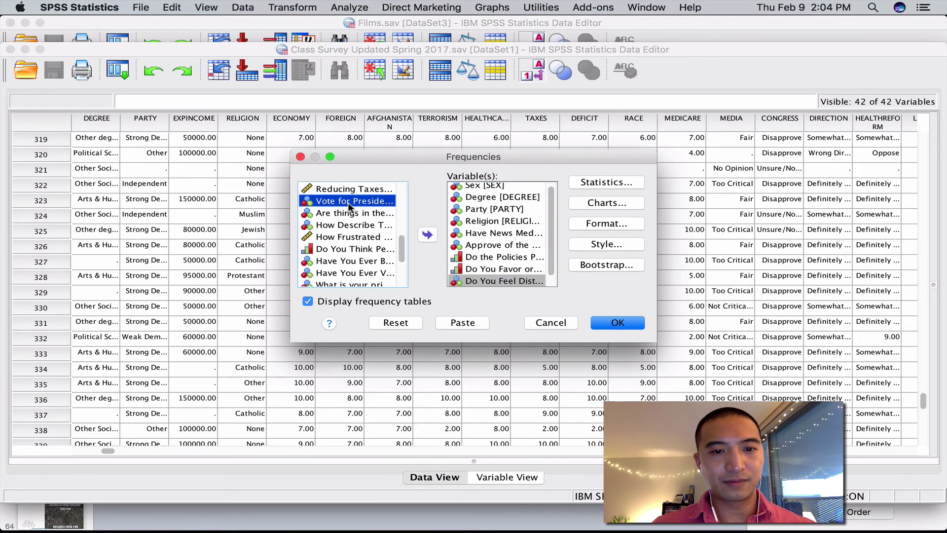
pyautogui.keyDown('shift'); pyautogui.click(350, 213); pyautogui.keyUp('shift')
pyautogui.click(419, 236)
# Step: Add the remaining categorical variables, from "Do You Think Pe..." through "Do you approve..." and from "Which section of..." through RELIGIONrecode, to the analysis
pyautogui.click(355, 213)
pyautogui.scroll(-3, 355, 211)
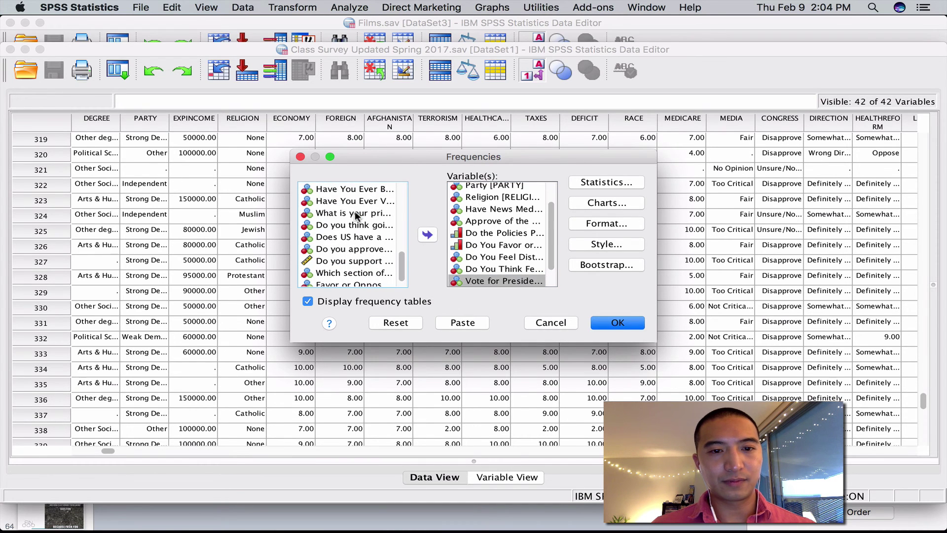
pyautogui.keyDown('shift'); pyautogui.click(360, 249); pyautogui.keyUp('shift')
pyautogui.click(426, 239)
pyautogui.click(365, 256)
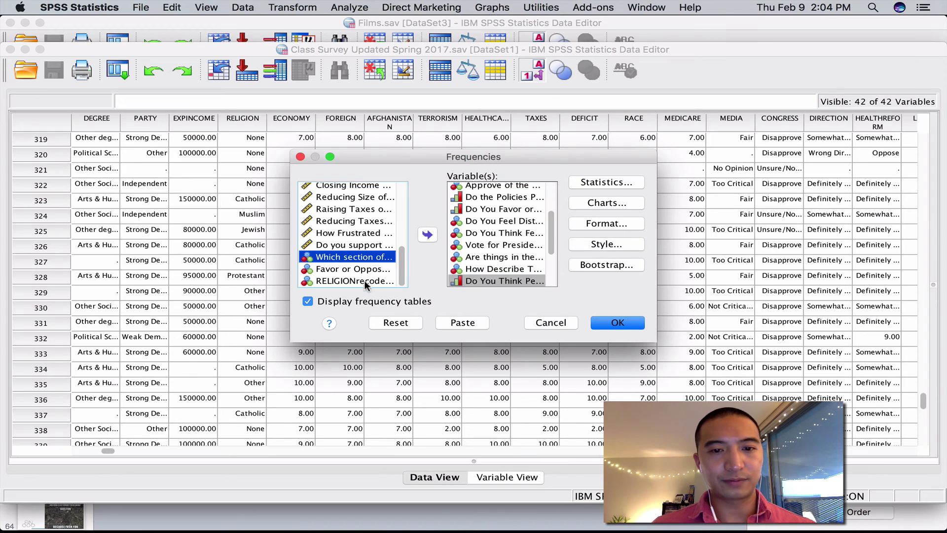
pyautogui.keyDown('shift'); pyautogui.click(363, 280); pyautogui.keyUp('shift')
pyautogui.click(427, 234)
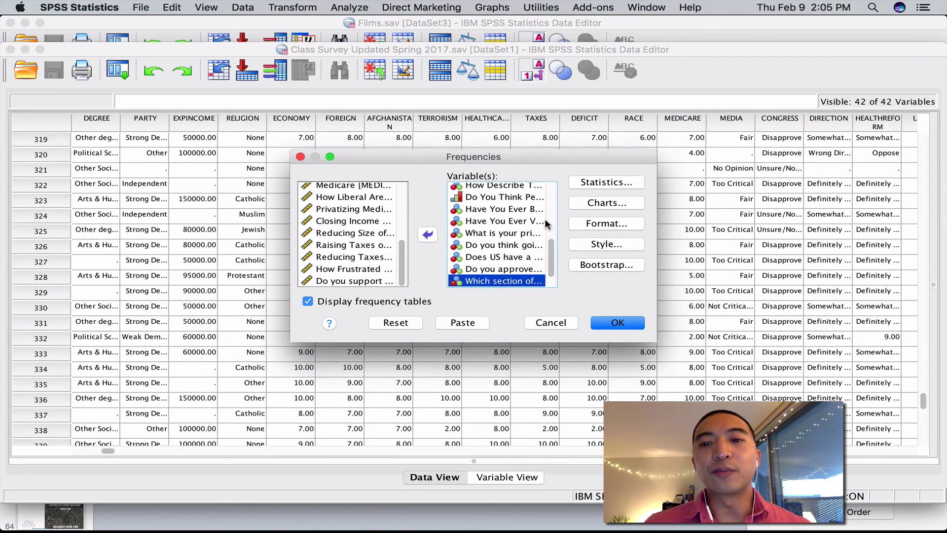
# Step: Include bar charts in the Frequencies analysis of the selected categorical variables and run it
pyautogui.click(614, 181)
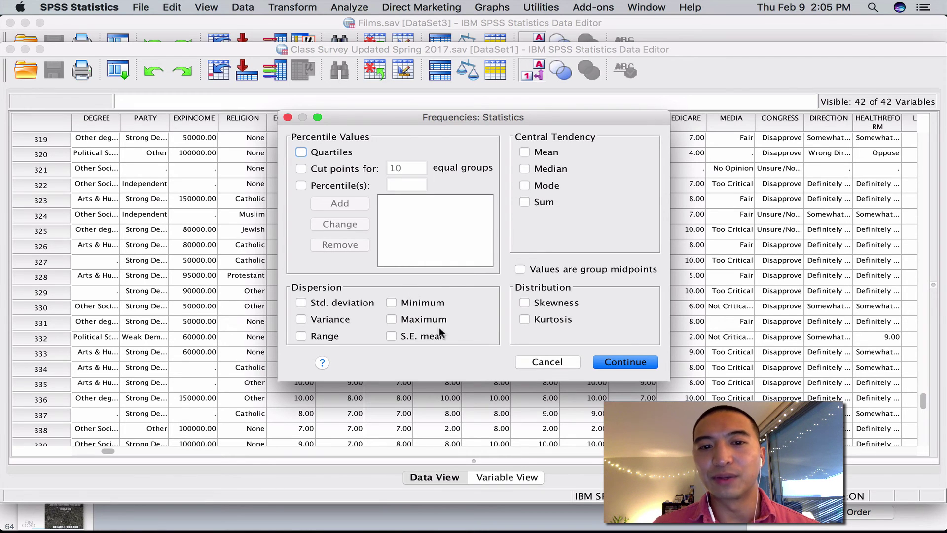
pyautogui.click(559, 369)
pyautogui.click(609, 203)
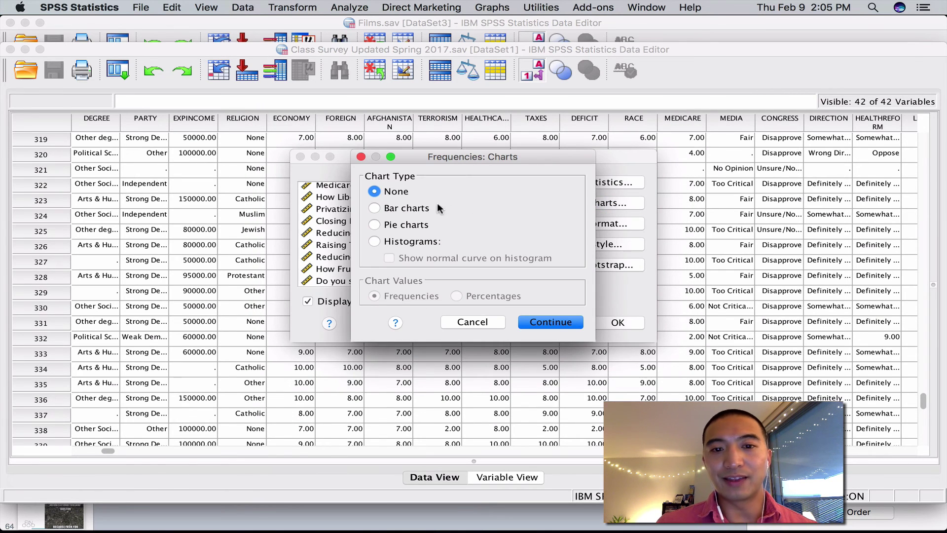
pyautogui.click(413, 208)
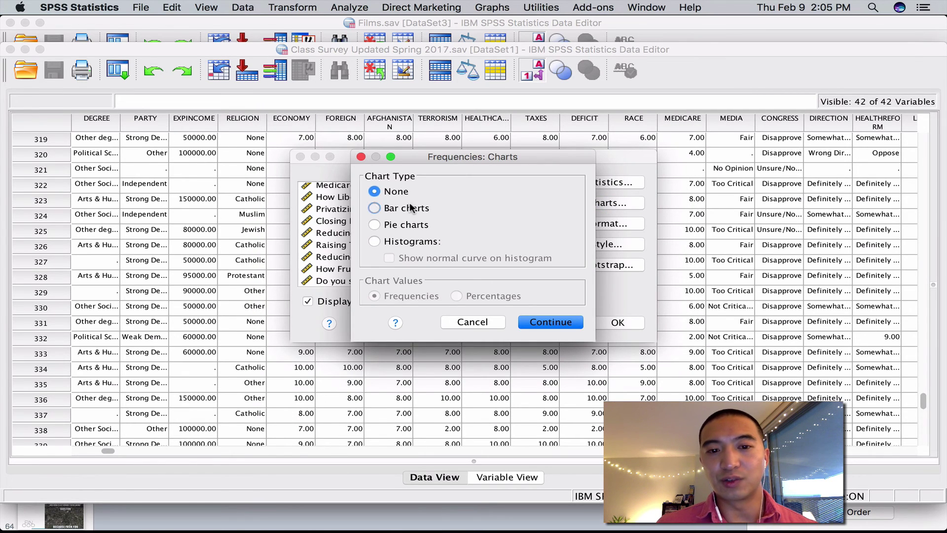
pyautogui.click(543, 322)
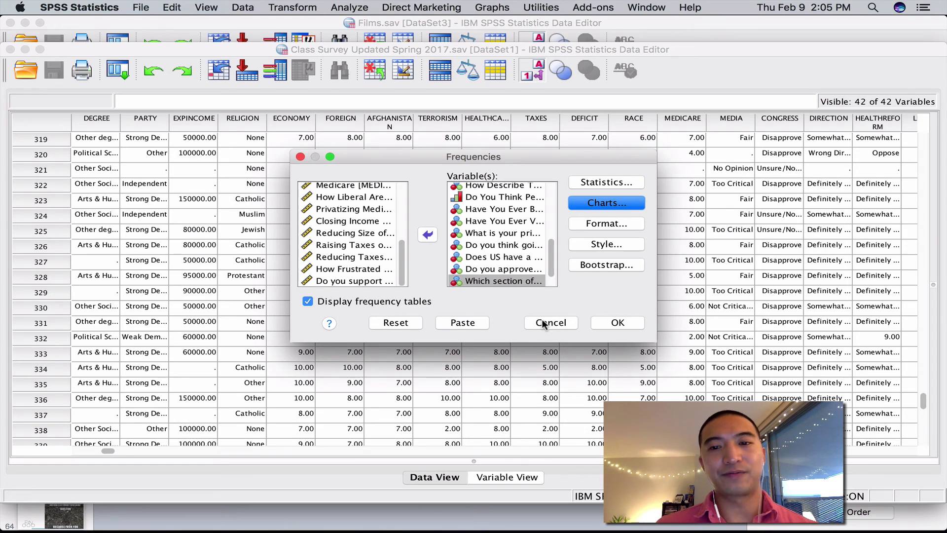
pyautogui.click(621, 325)
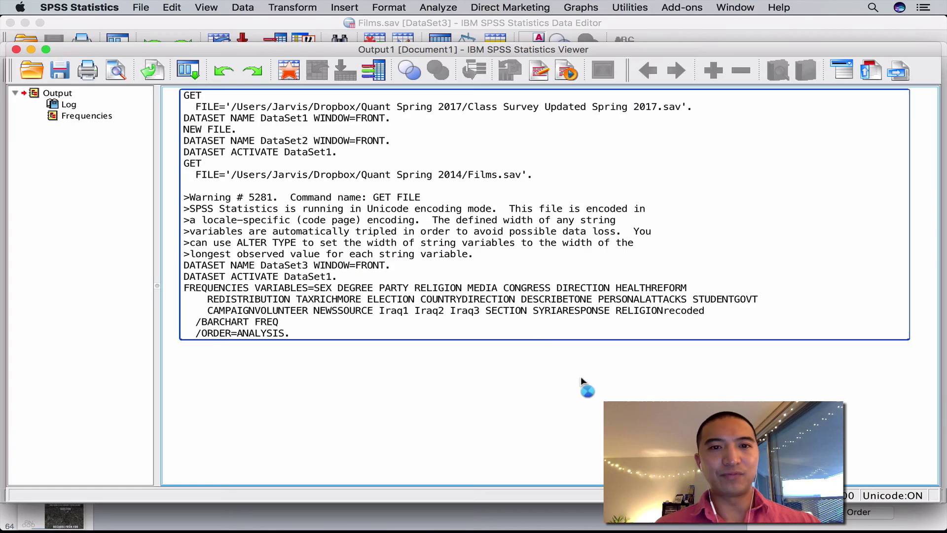
# Step: Examine the Sex and Degree frequency tables, comparing the frequency, percent and valid percent columns
pyautogui.scroll(15, 567, 175)
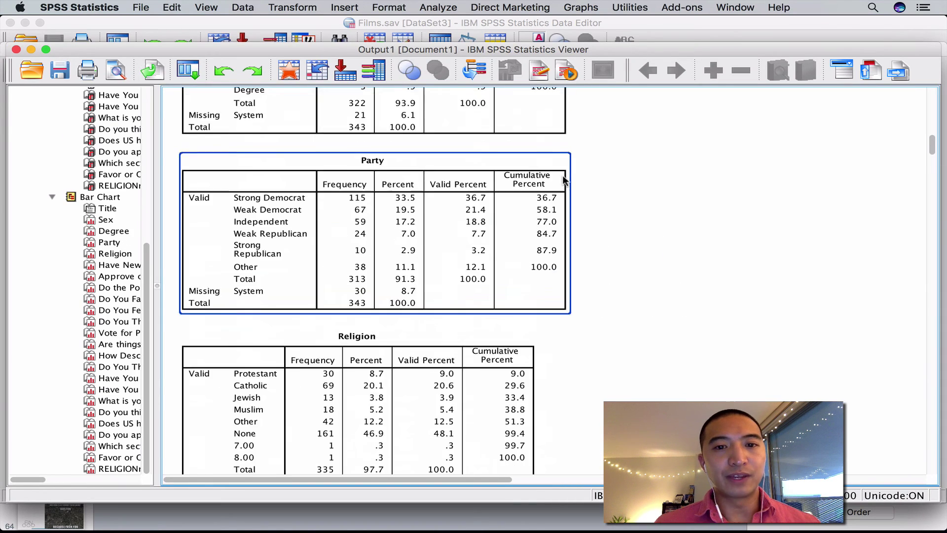
pyautogui.scroll(-10, 564, 181)
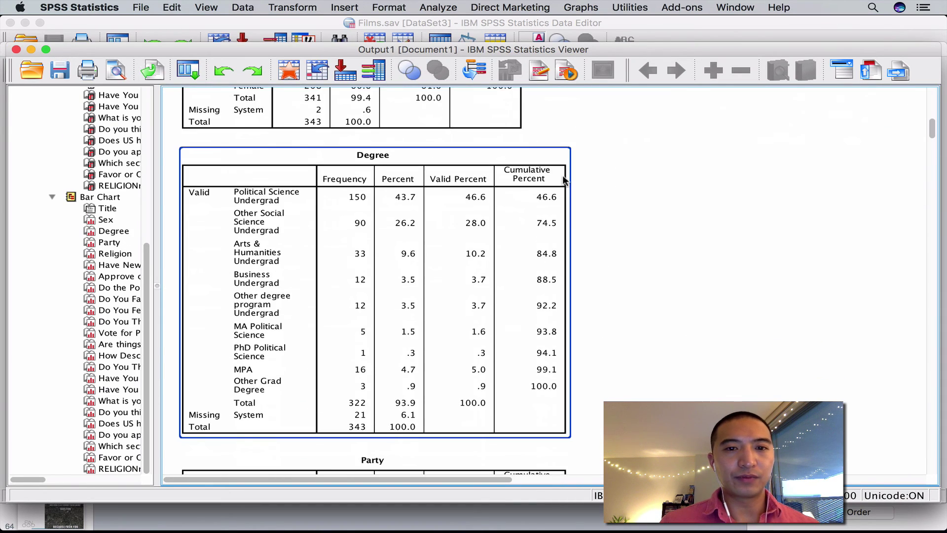
pyautogui.scroll(10, 565, 181)
pyautogui.scroll(-4, 688, 248)
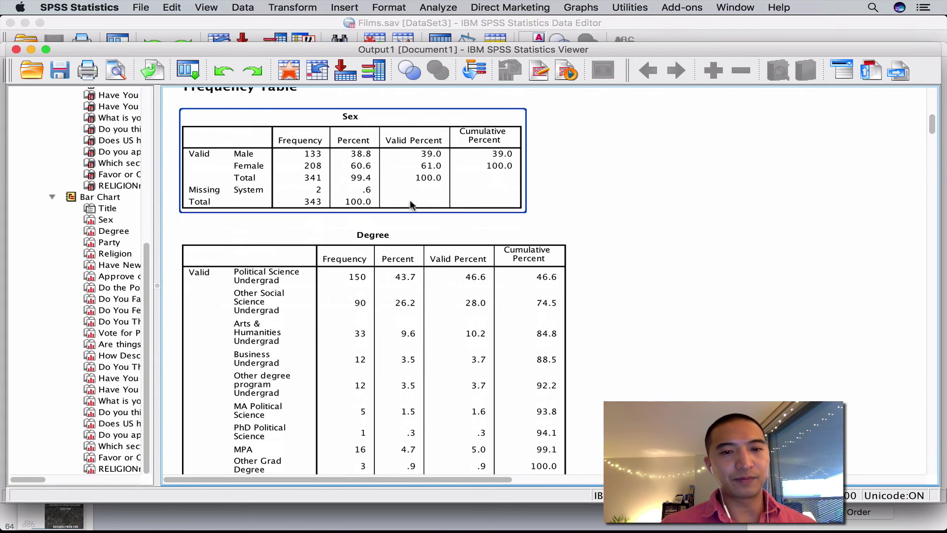
pyautogui.scroll(-5, 675, 241)
pyautogui.click(511, 178)
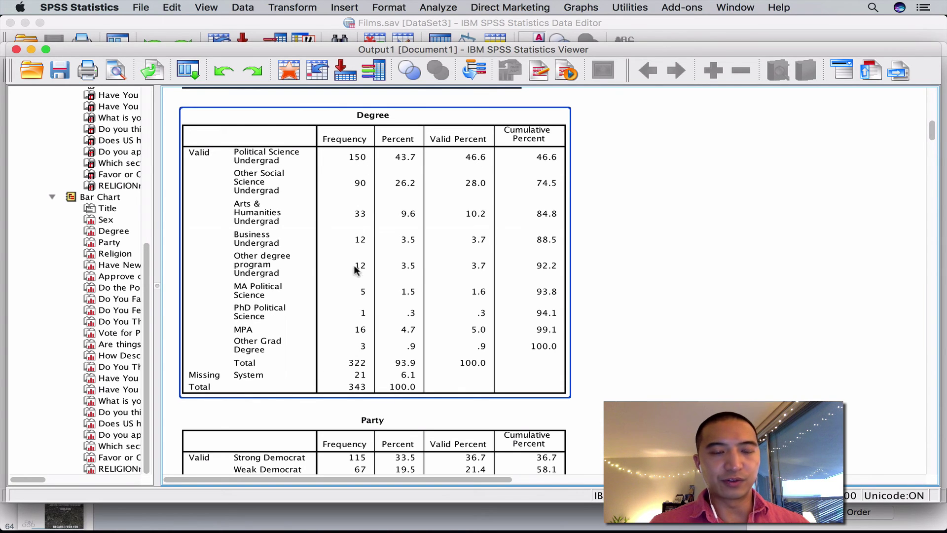
# Step: Examine the valid percentages for each category in the Party frequency table
pyautogui.scroll(-10, 354, 230)
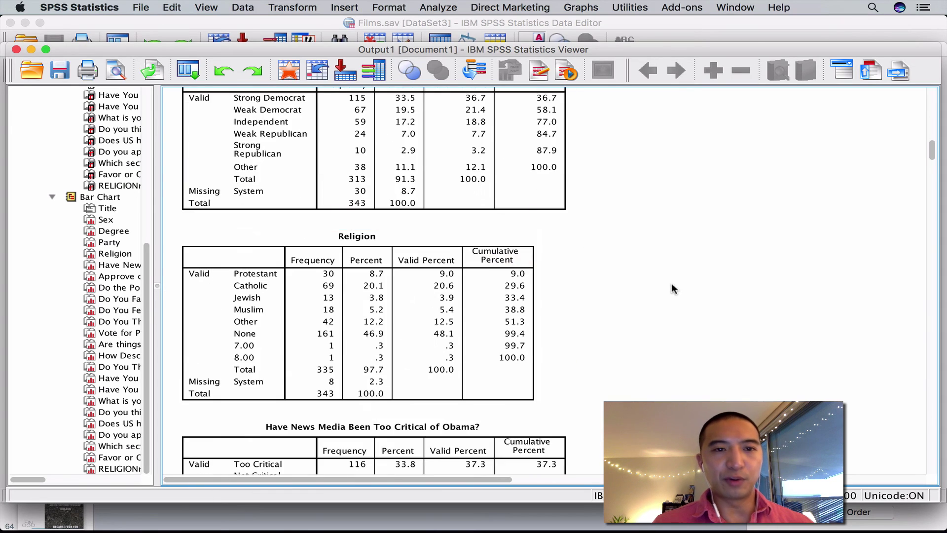
pyautogui.scroll(2, 367, 151)
pyautogui.click(368, 151)
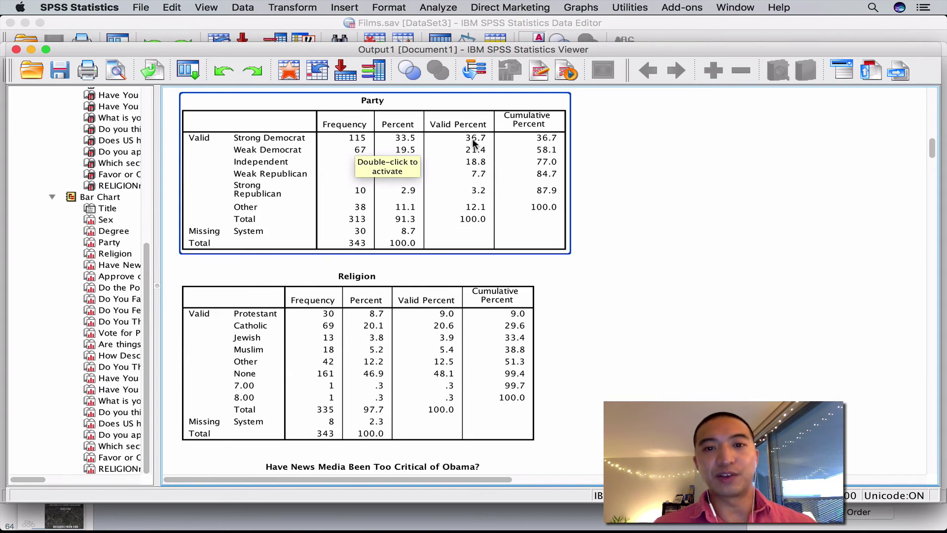
pyautogui.click(738, 247)
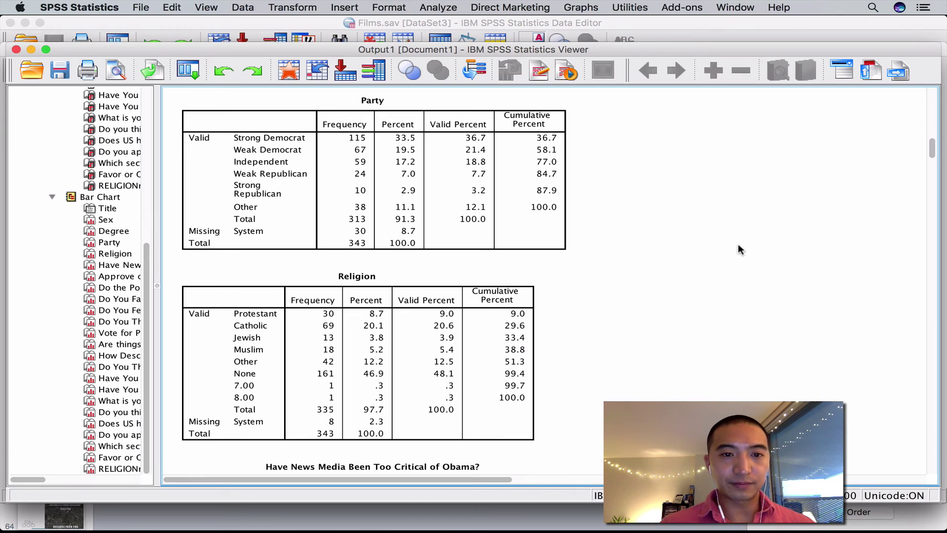
pyautogui.click(476, 153)
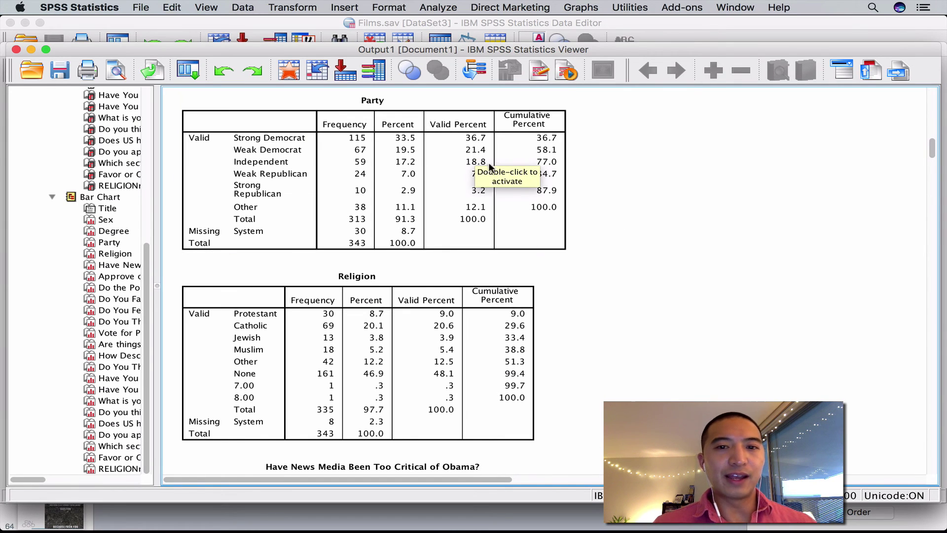
pyautogui.click(608, 309)
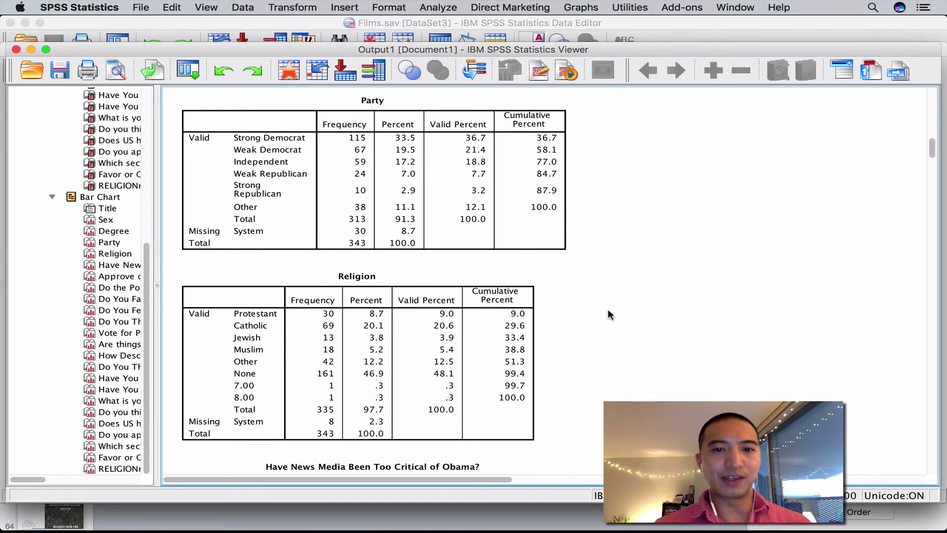
pyautogui.click(484, 195)
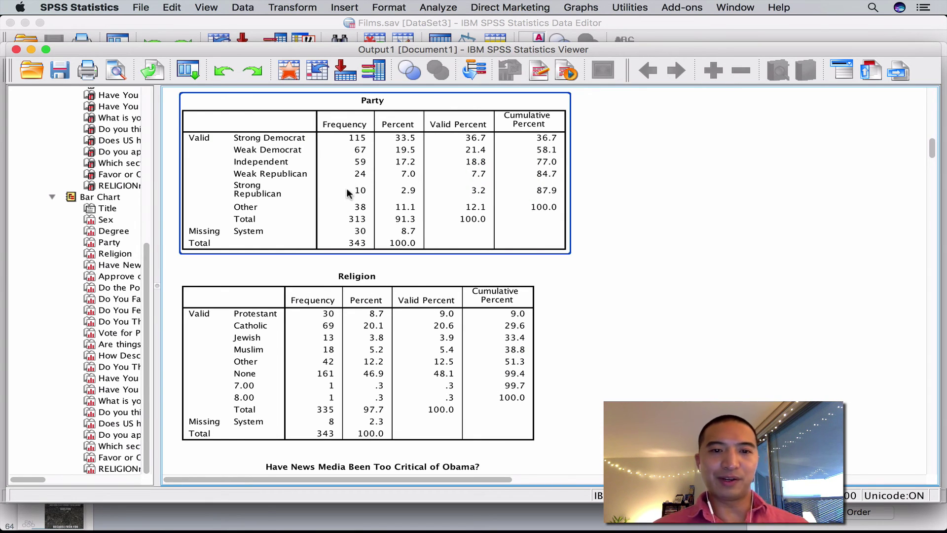
pyautogui.click(822, 236)
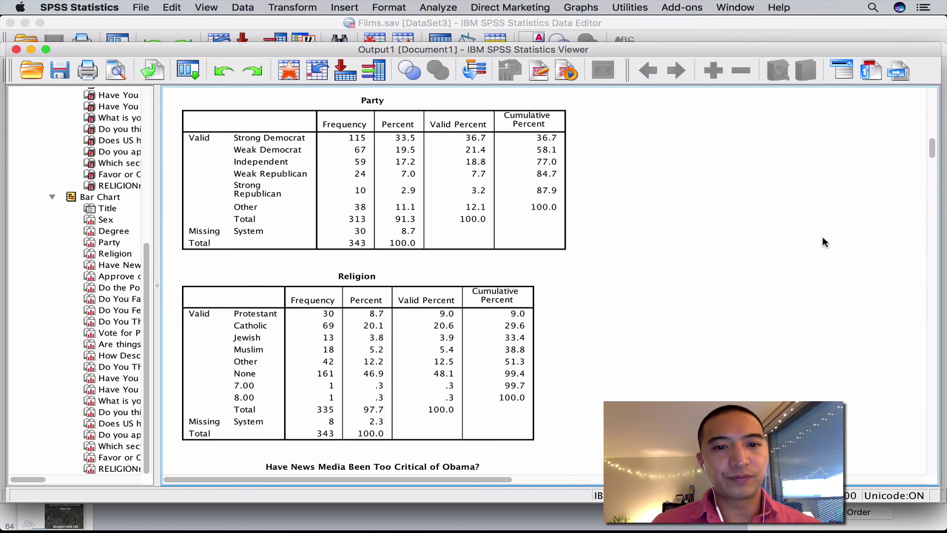
# Step: Review the remaining frequency tables, from Religion through the POLS 2400 section question, down to the bar charts
pyautogui.scroll(-5, 735, 243)
pyautogui.scroll(-20, 735, 244)
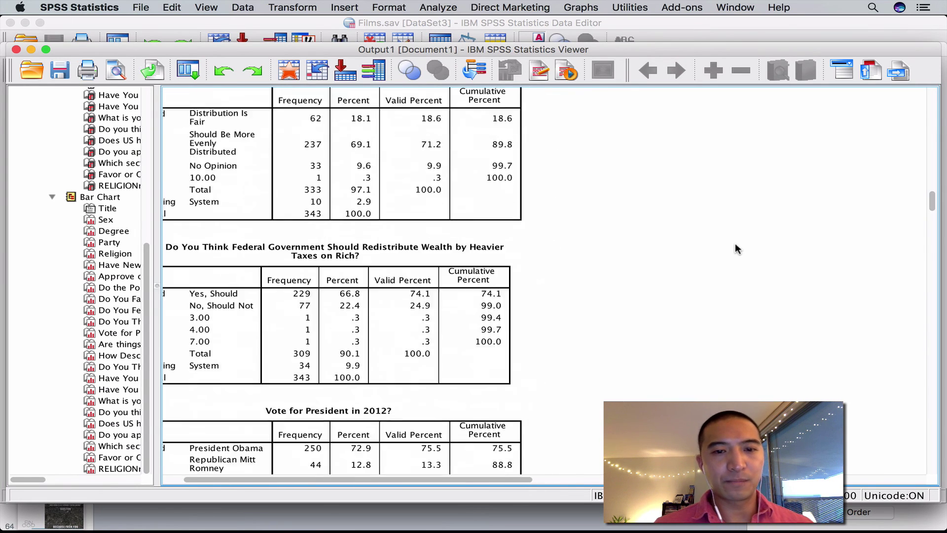
pyautogui.scroll(-20, 736, 248)
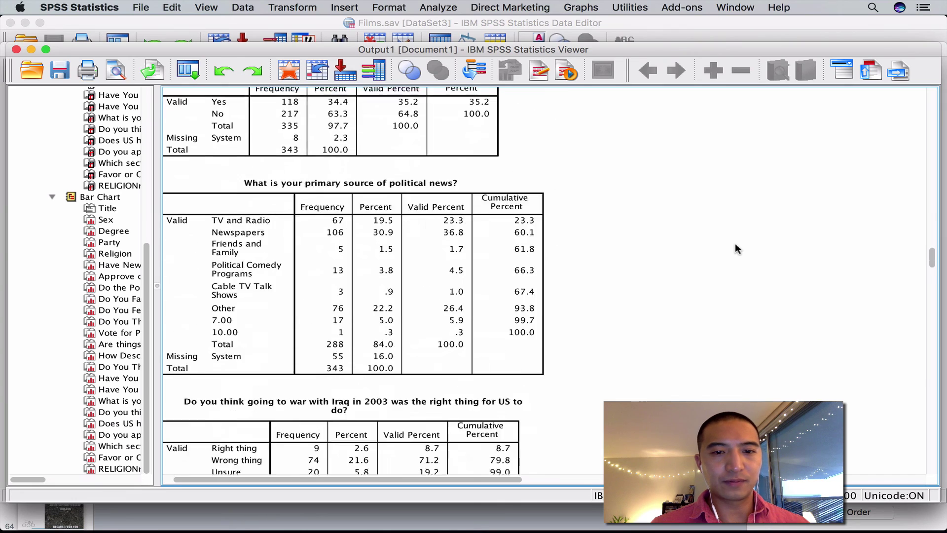
pyautogui.scroll(10, 735, 244)
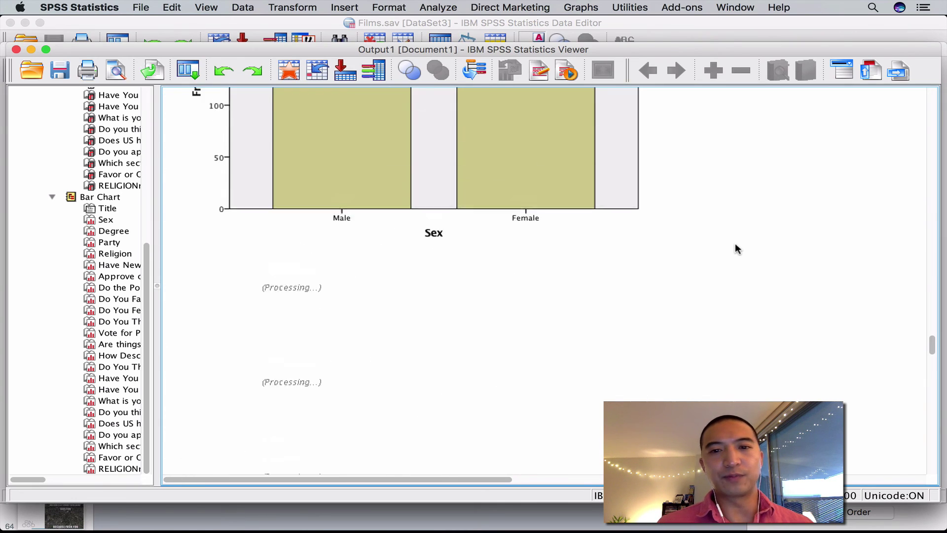
pyautogui.scroll(14, 735, 243)
pyautogui.scroll(-10, 735, 243)
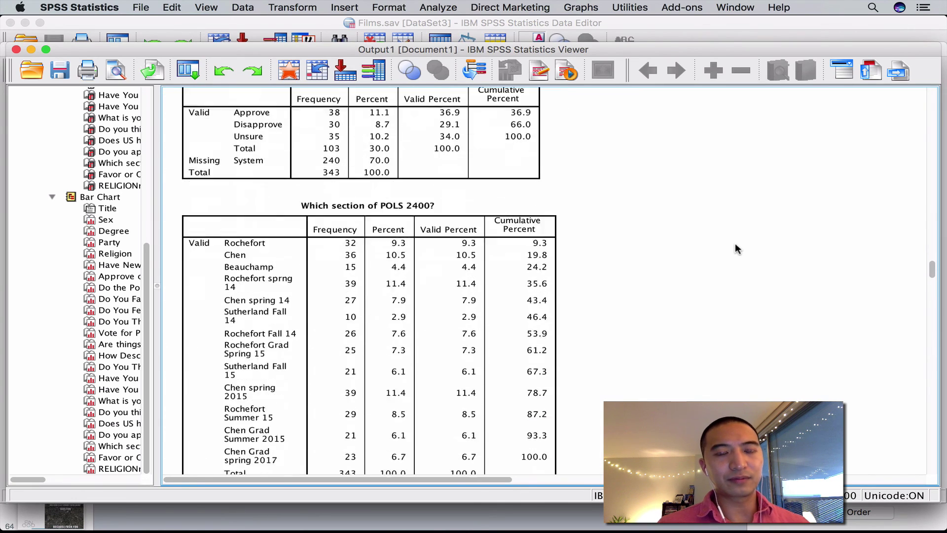
pyautogui.scroll(-10, 735, 248)
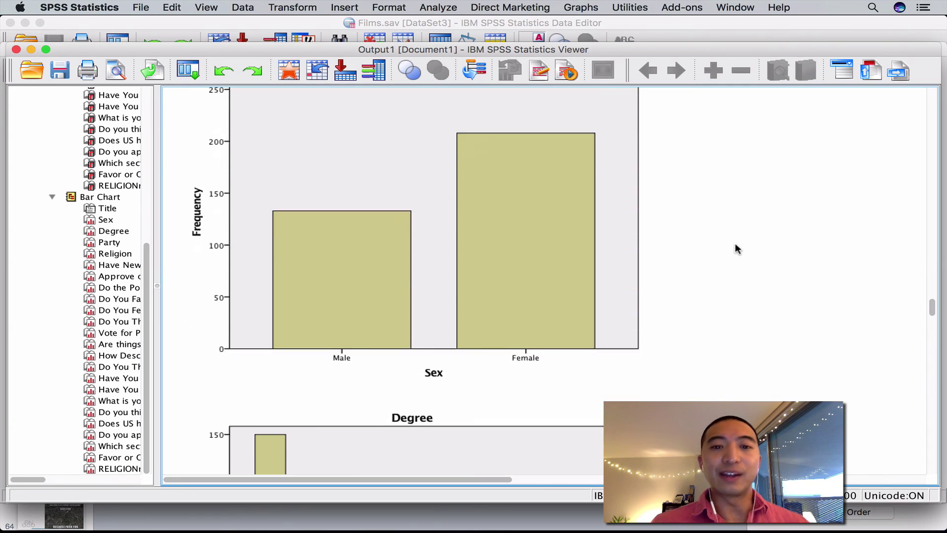
# Step: Examine the Sex, Degree, Party and Religion bar charts, checking the Religion chart for unlabeled categories
pyautogui.scroll(4, 735, 243)
pyautogui.scroll(-2, 472, 321)
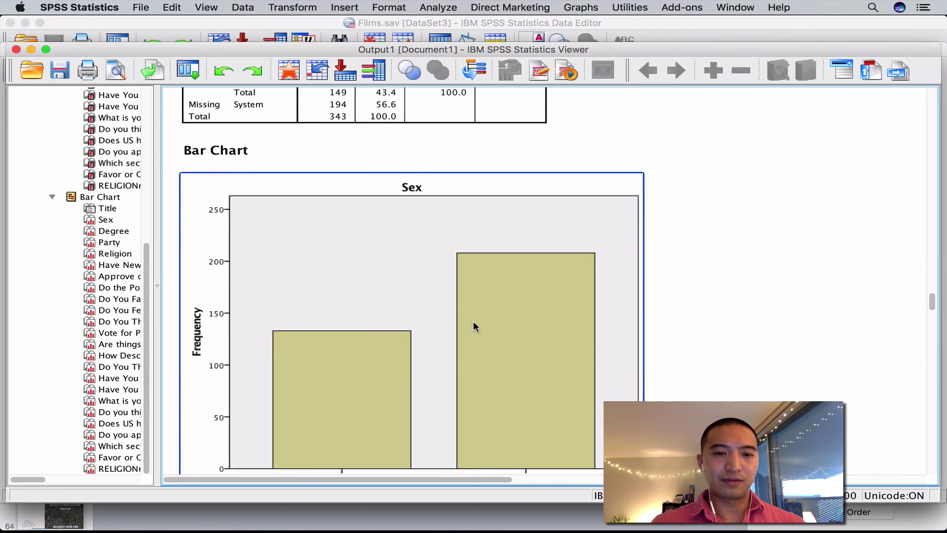
pyautogui.scroll(-12, 738, 295)
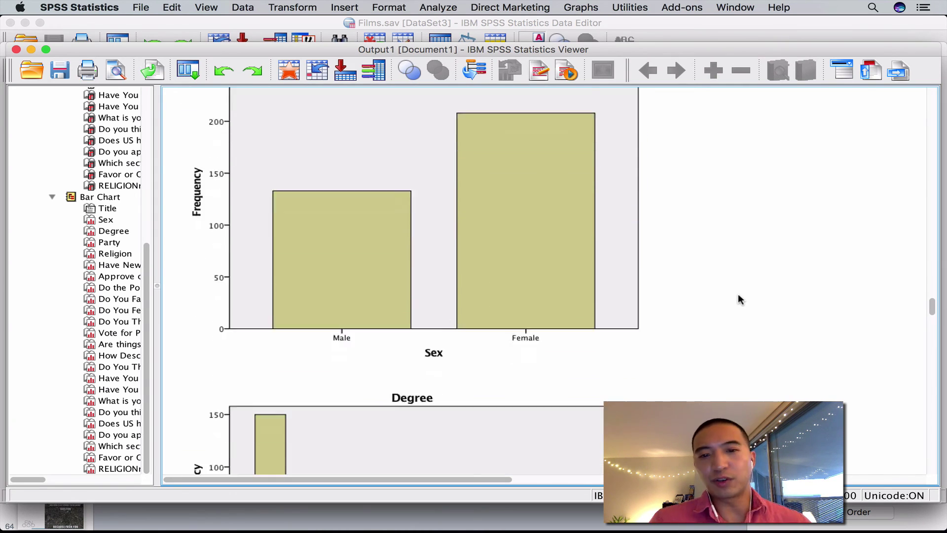
pyautogui.scroll(-10, 738, 294)
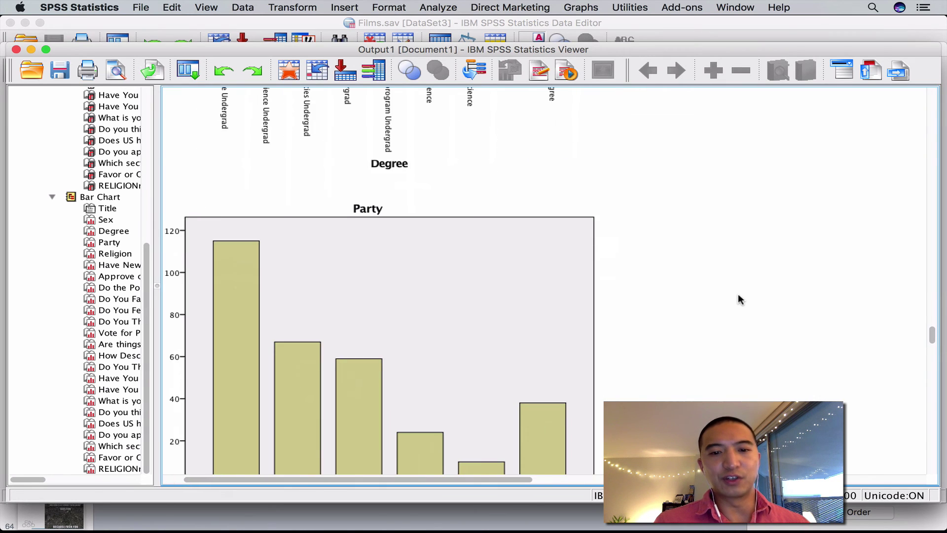
pyautogui.scroll(-8, 738, 295)
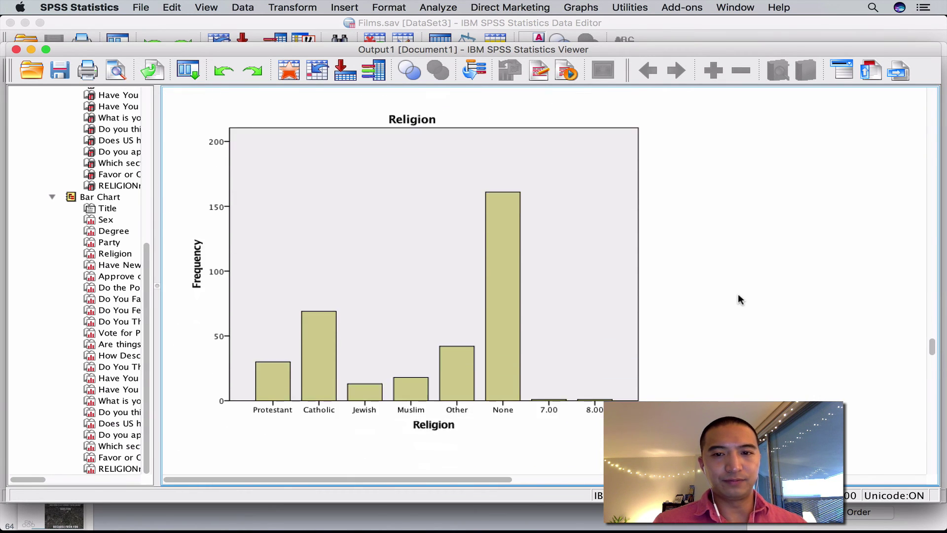
pyautogui.scroll(5, 738, 295)
pyautogui.scroll(1, 738, 295)
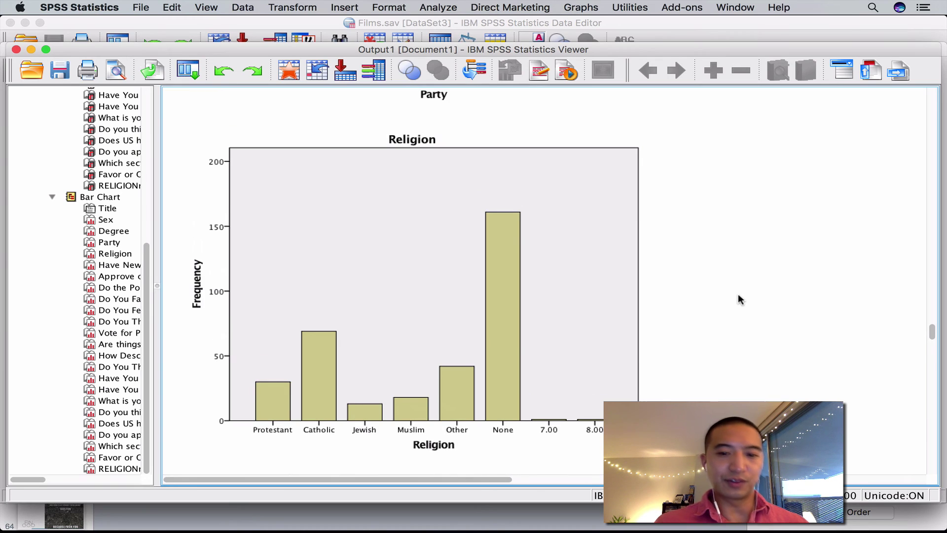
pyautogui.click(587, 406)
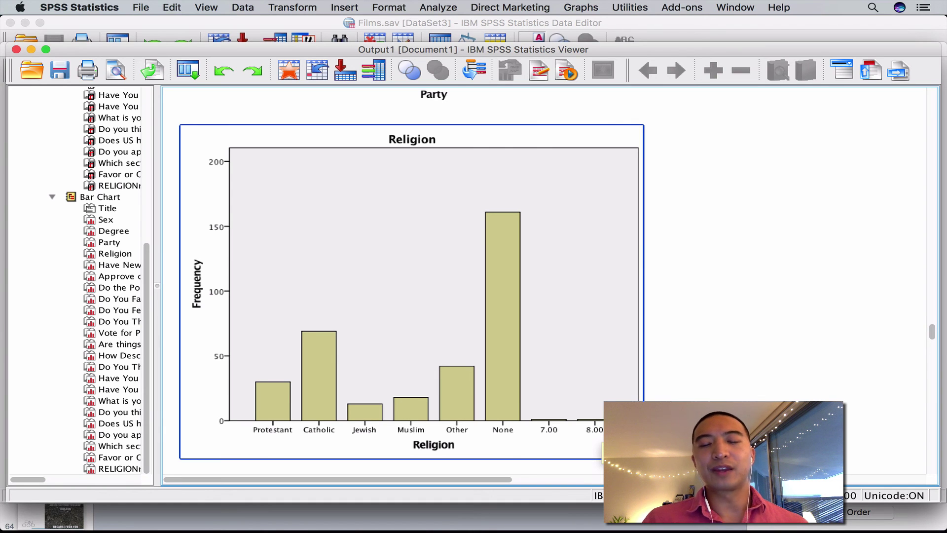
# Step: Return to the Class Survey Updated Spring 2017.sav data and bring the first cases and the RELIGION column into view
pyautogui.press('super+grave')
pyautogui.press('super+grave')
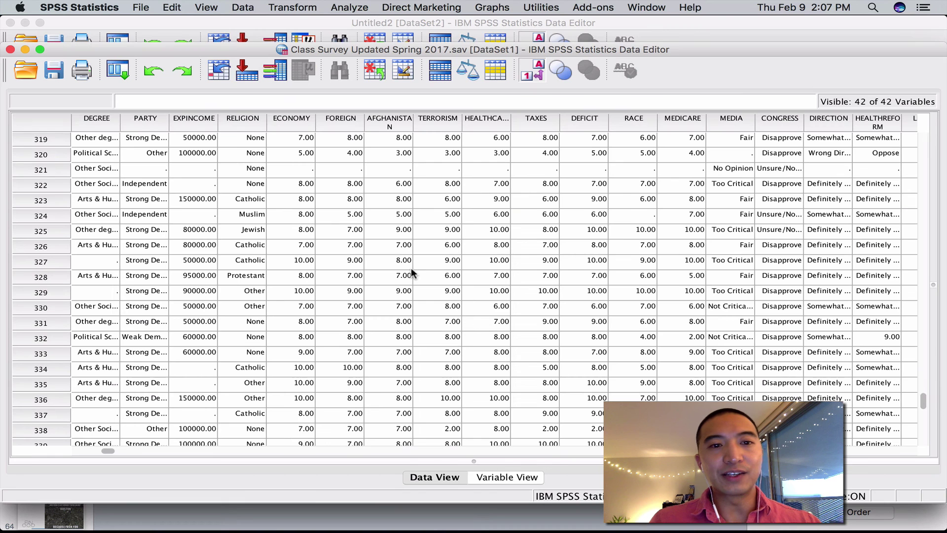
pyautogui.click(341, 204)
pyautogui.hscroll(-5, 342, 206)
pyautogui.scroll(20, 342, 206)
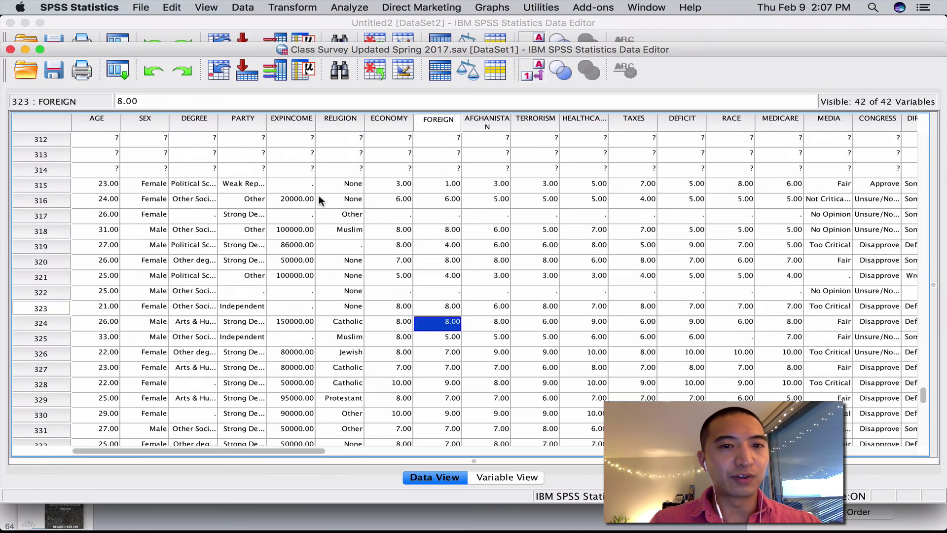
# Step: Sort the survey cases by RELIGION in ascending order and check the first rows
pyautogui.click(334, 118)
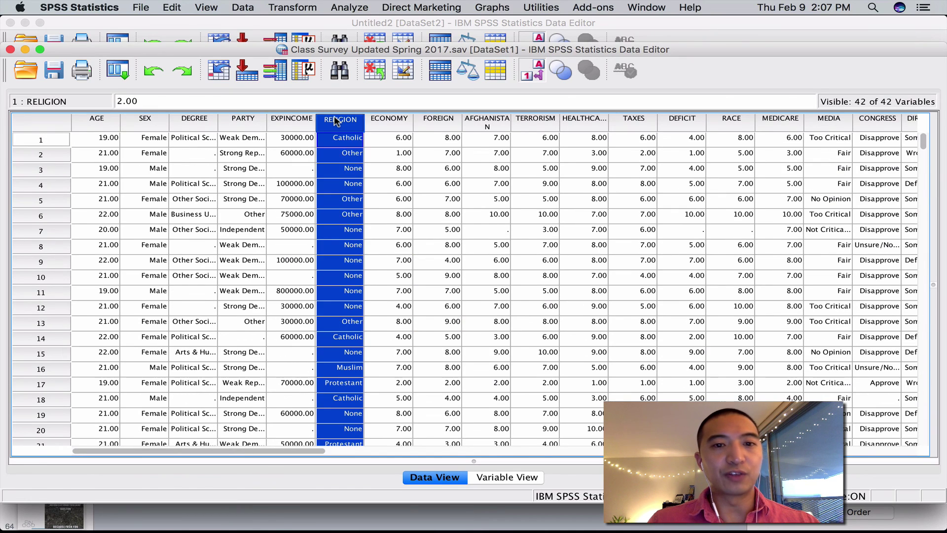
pyautogui.rightClick(333, 116)
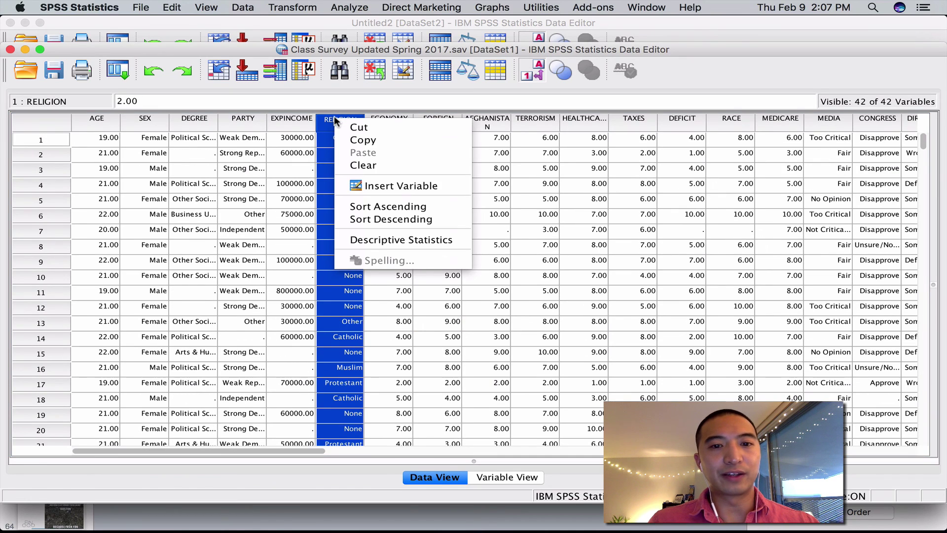
pyautogui.click(369, 206)
pyautogui.click(347, 185)
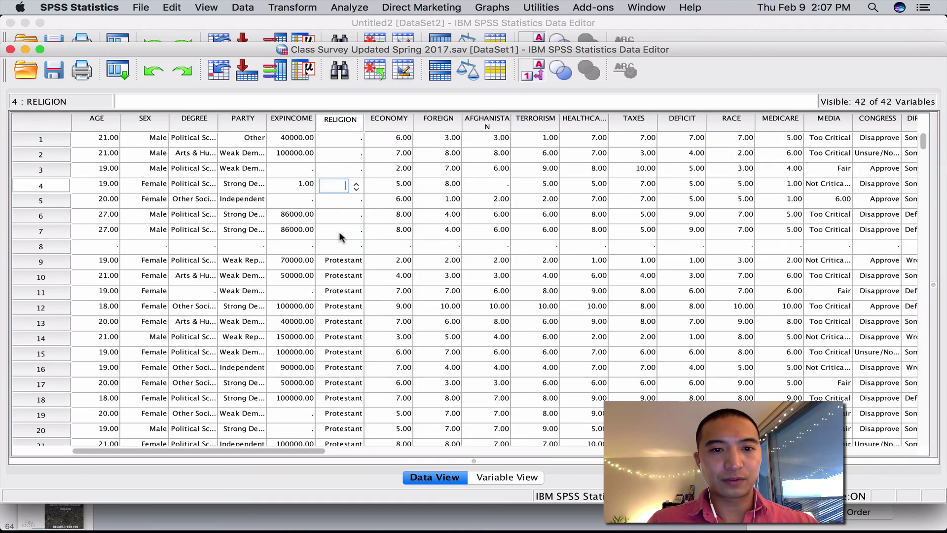
pyautogui.scroll(-18, 339, 231)
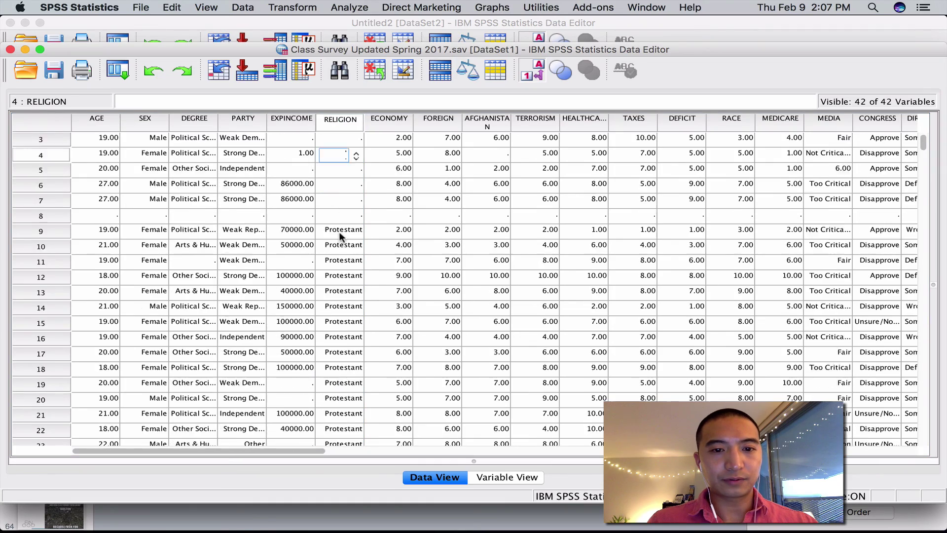
# Step: Sort the survey cases by RELIGION in descending order and open the first case's RELIGION value for editing
pyautogui.rightClick(340, 121)
pyautogui.click(364, 220)
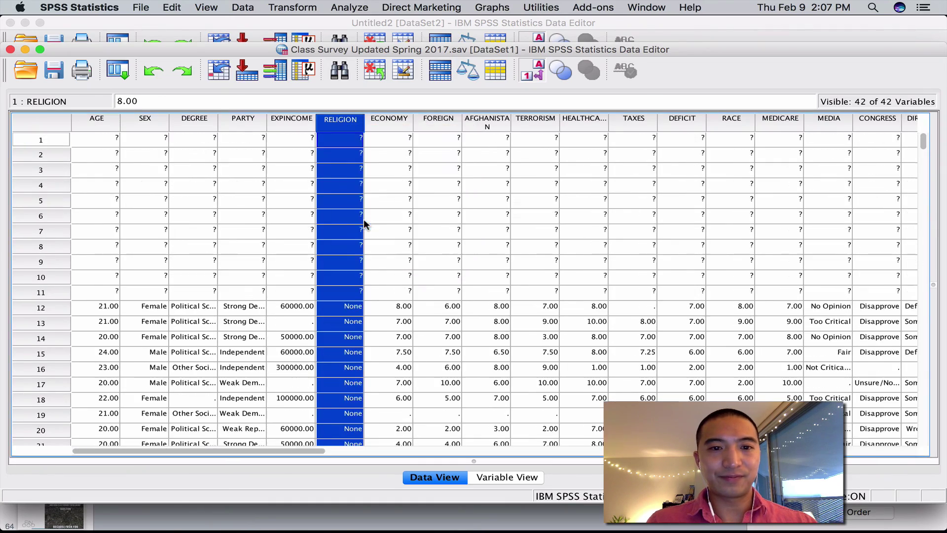
pyautogui.click(354, 140)
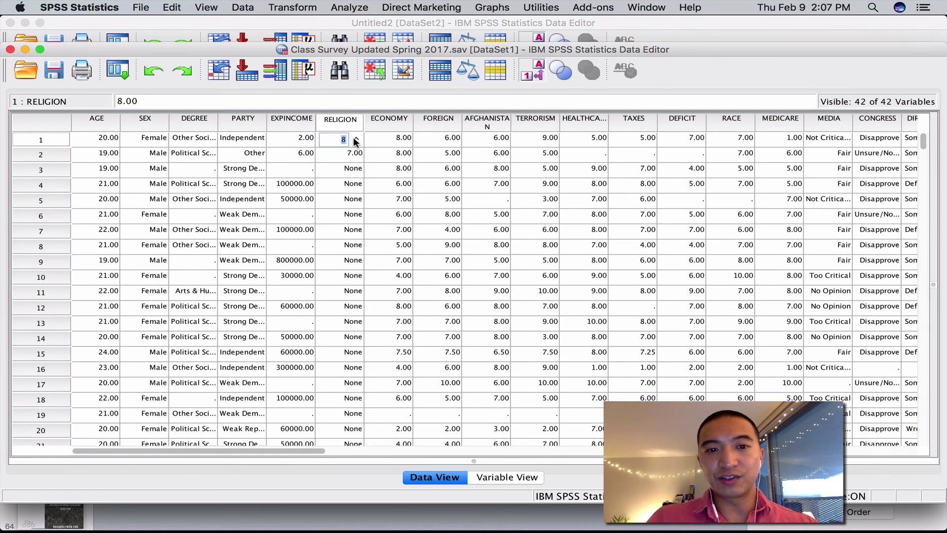
# Step: Clear the miscoded RELIGION values 8 and 7 of the first two cases and save the survey file
pyautogui.press('Return')
pyautogui.press('Return')
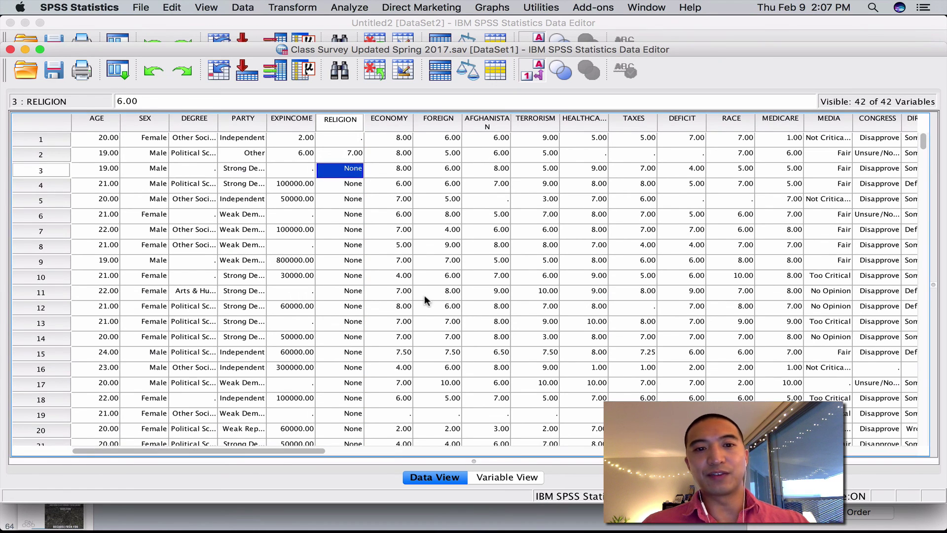
pyautogui.click(338, 149)
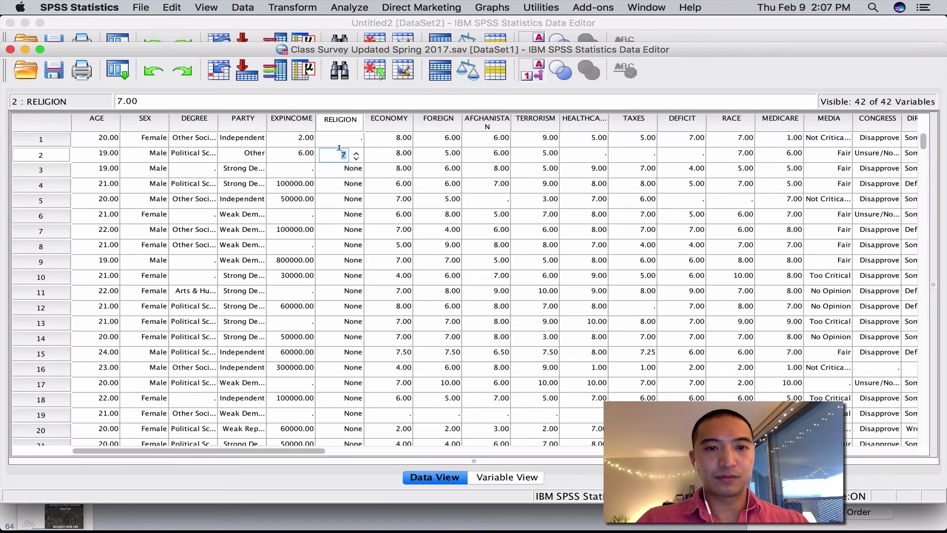
pyautogui.press('BackSpace')
pyautogui.press('Return')
pyautogui.press('super+s')
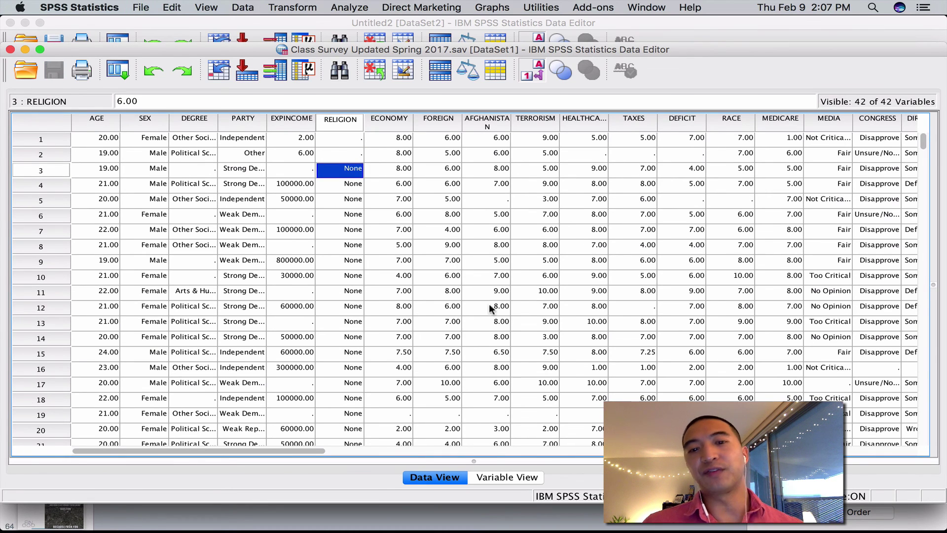
# Step: Look at the class survey's variable definitions and return to the RELIGIONrecoded chart and log at the end of Output1
pyautogui.click(538, 476)
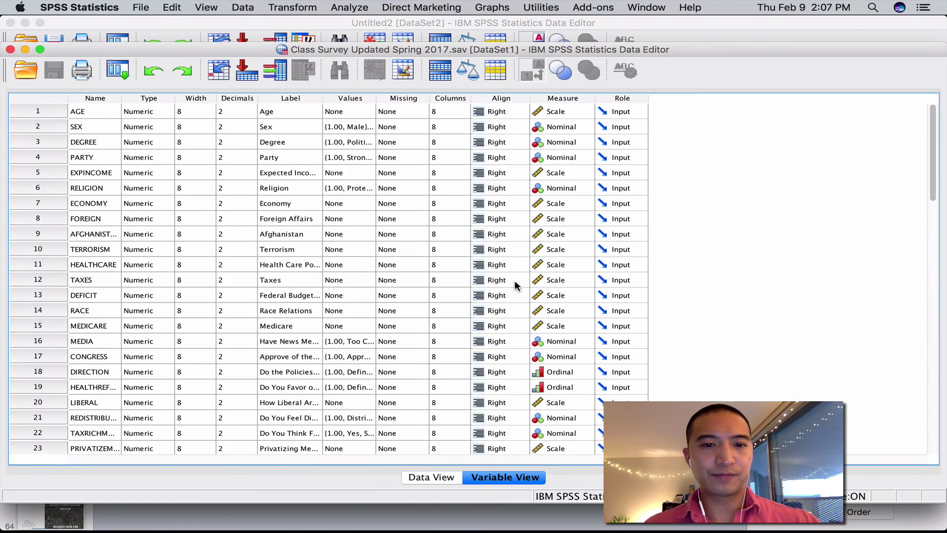
pyautogui.press('super+grave')
pyautogui.press('super+grave')
pyautogui.press('super+grave')
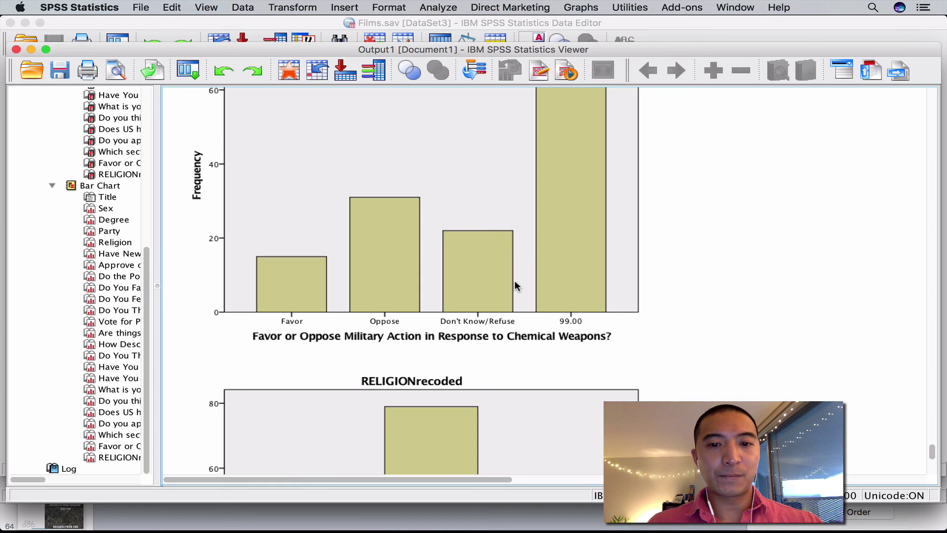
pyautogui.scroll(-5, 514, 280)
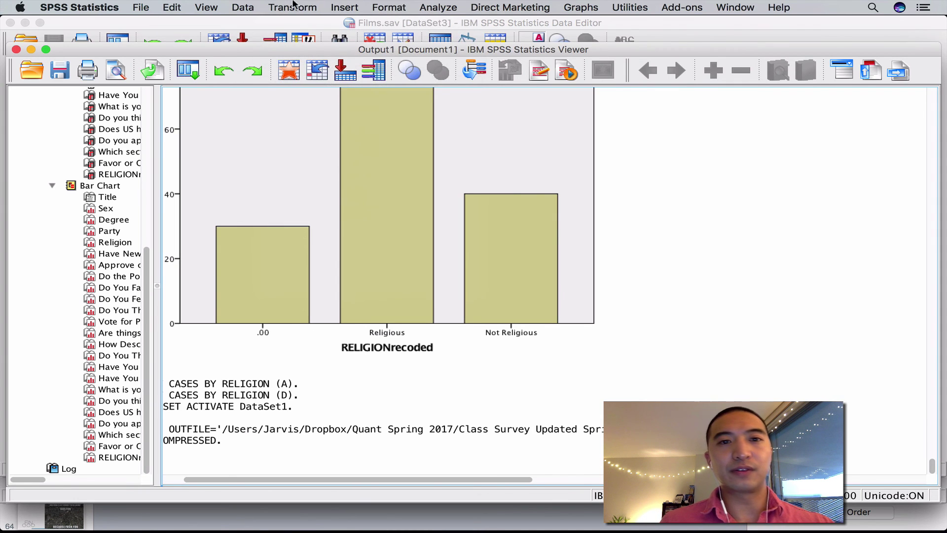
# Step: Start Descriptives for the Films data and add the five variables from Domestic Gross through Months in theatre run
pyautogui.click(371, 6)
pyautogui.press('Down')
pyautogui.press('Right')
pyautogui.press('Left')
pyautogui.press('Down')
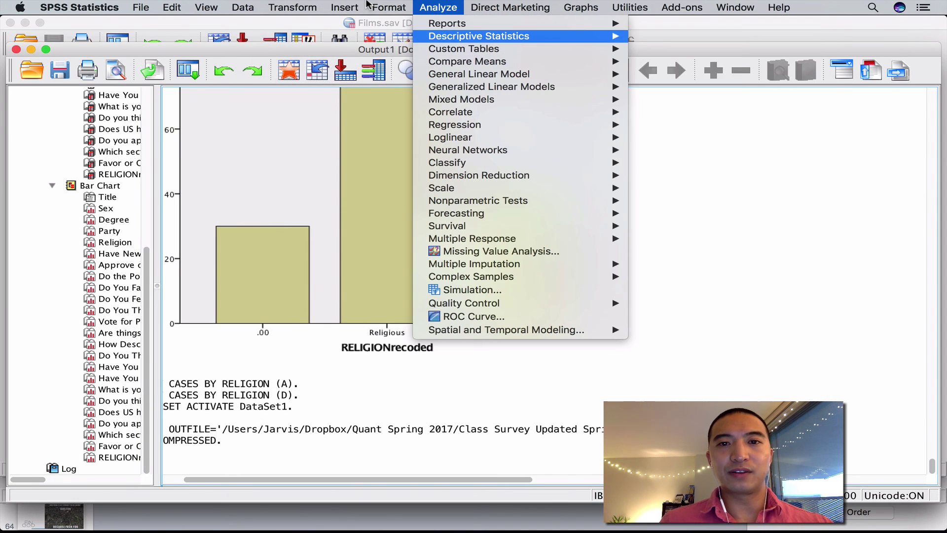
pyautogui.press('Right')
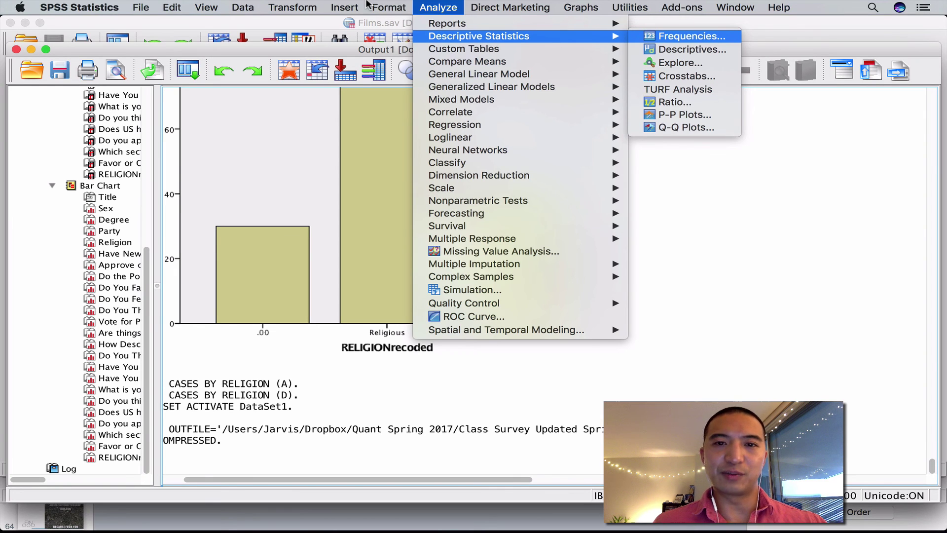
pyautogui.press('Down')
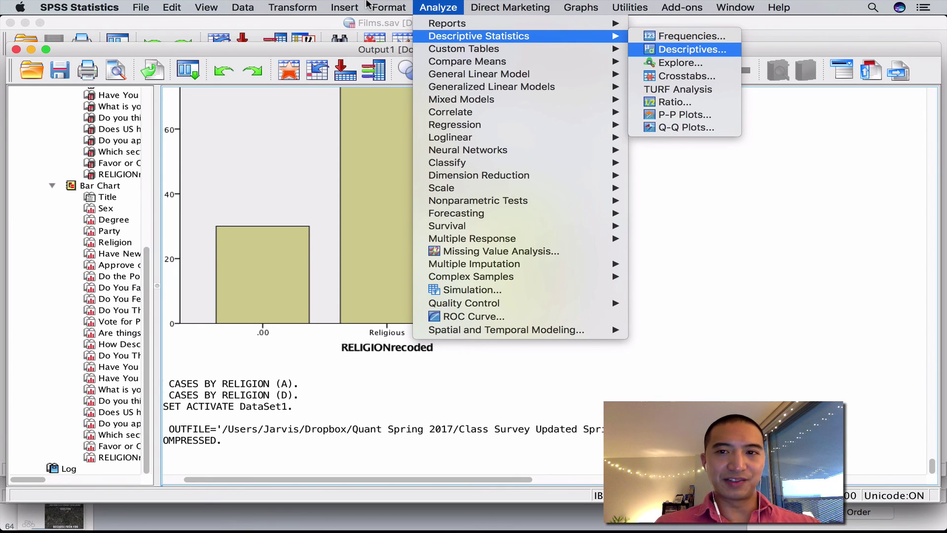
pyautogui.press('Return')
pyautogui.press('Down')
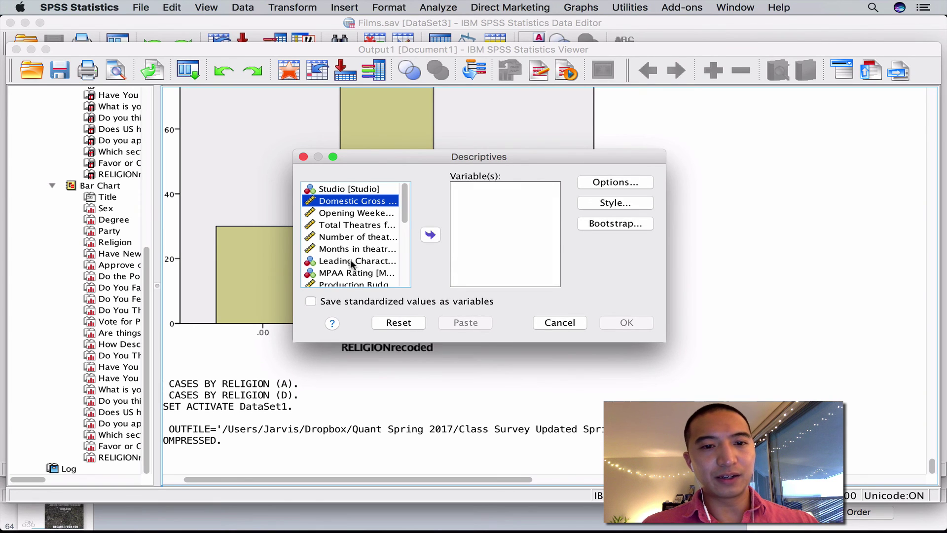
pyautogui.keyDown('shift'); pyautogui.click(352, 249); pyautogui.keyUp('shift')
pyautogui.click(427, 234)
# Step: Add Production Budget, Running Time, Rotten Tomatoes Rating, Foreign Gross and Oscar Nominations to the Descriptives variables
pyautogui.click(354, 237)
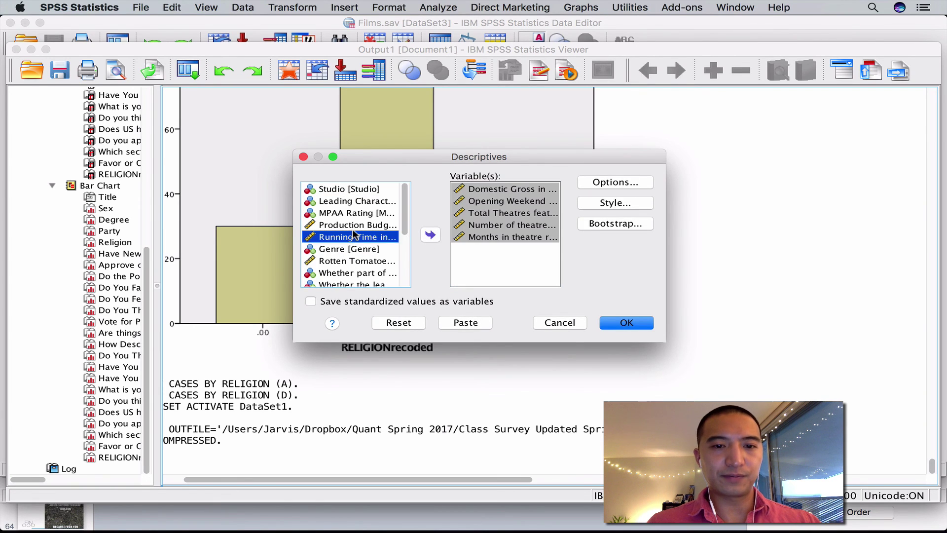
pyautogui.moveTo(385, 226); pyautogui.dragTo(387, 249)
pyautogui.click(387, 238)
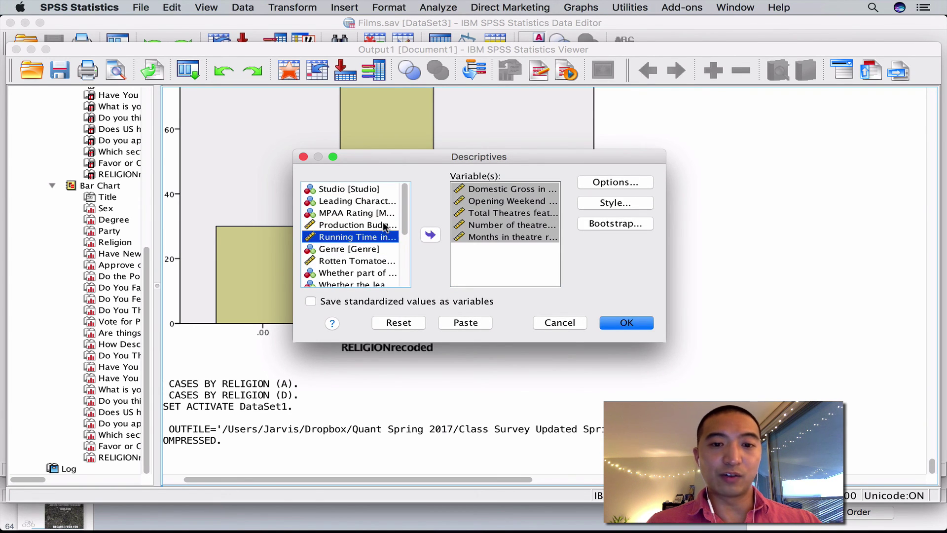
pyautogui.keyDown('shift'); pyautogui.click(384, 225); pyautogui.keyUp('shift')
pyautogui.click(430, 235)
pyautogui.click(353, 238)
pyautogui.click(428, 236)
pyautogui.scroll(-3, 371, 247)
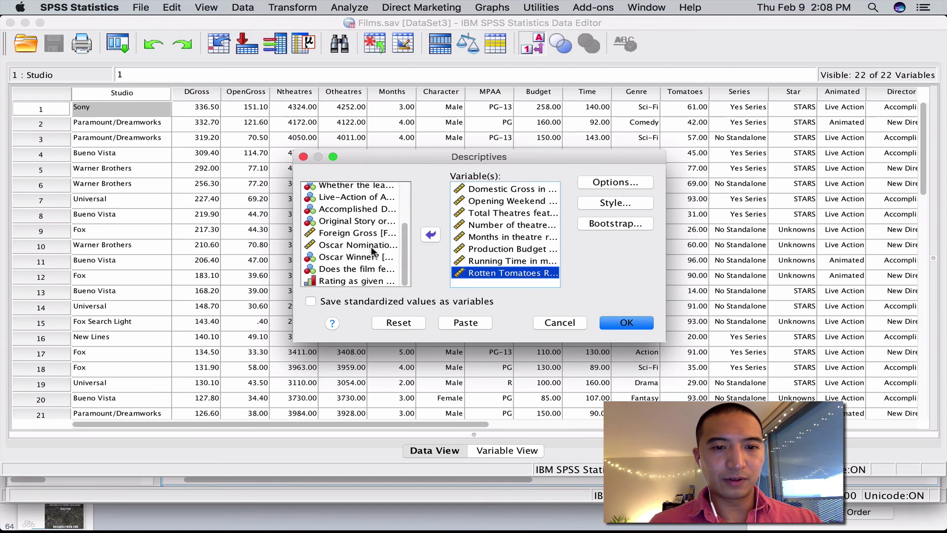
pyautogui.click(355, 233)
pyautogui.keyDown('shift'); pyautogui.click(346, 246); pyautogui.keyUp('shift')
pyautogui.click(430, 235)
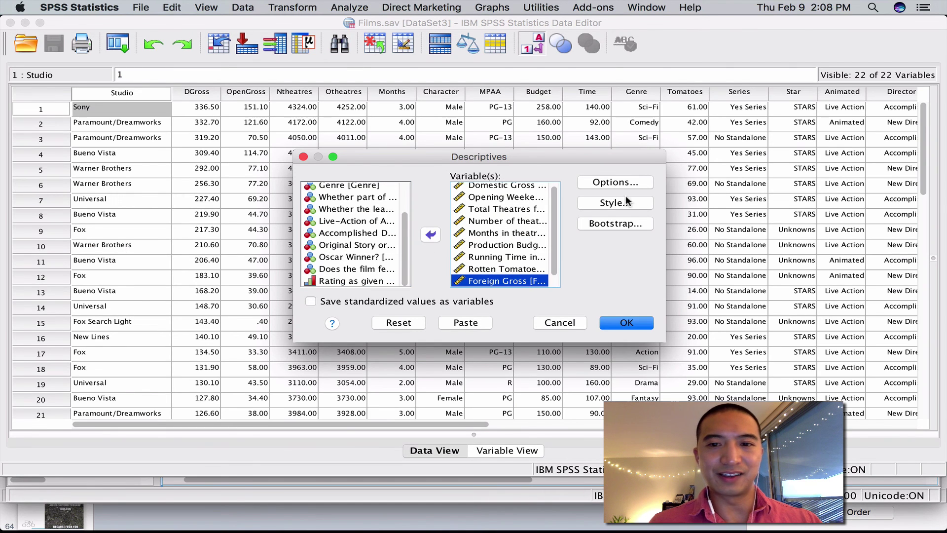
# Step: Include the range among the descriptive statistics and run the analysis for the chosen Films variables
pyautogui.click(613, 182)
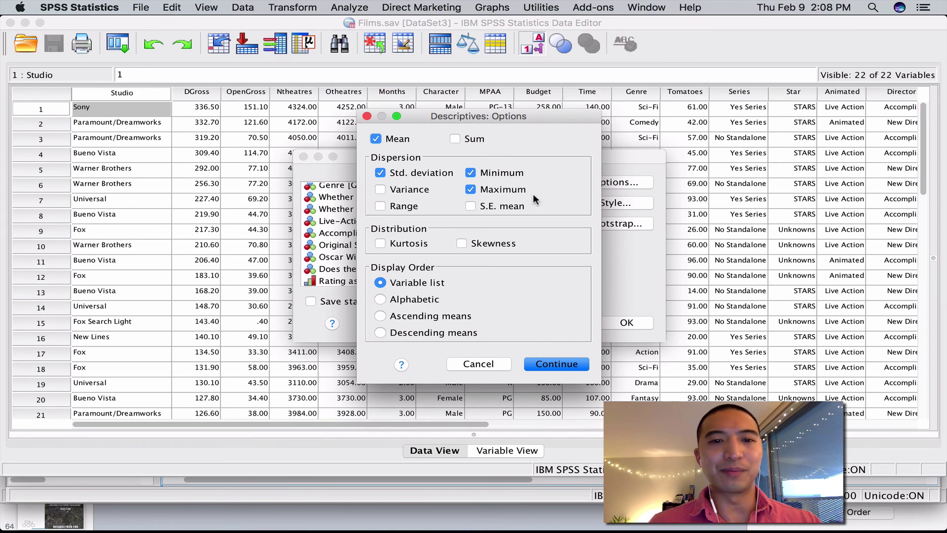
pyautogui.click(415, 211)
pyautogui.click(557, 363)
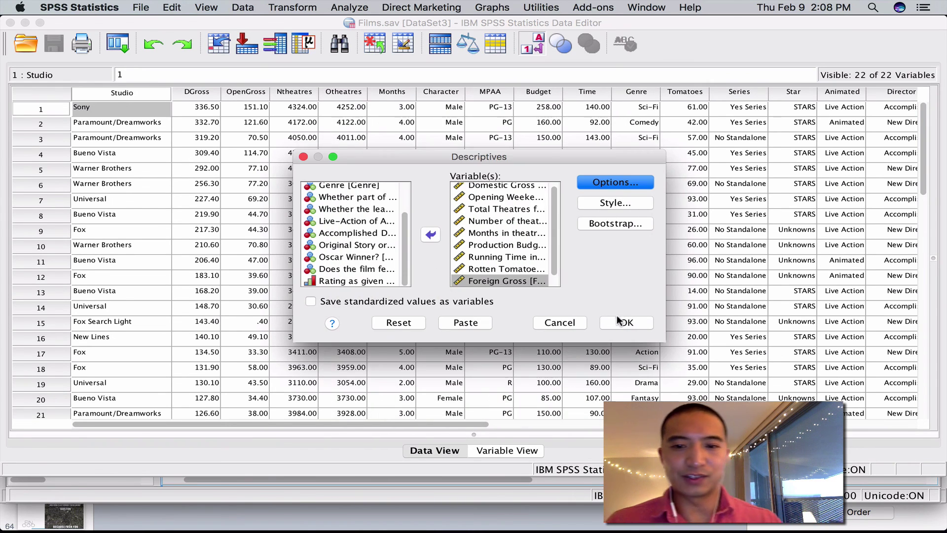
pyautogui.click(625, 322)
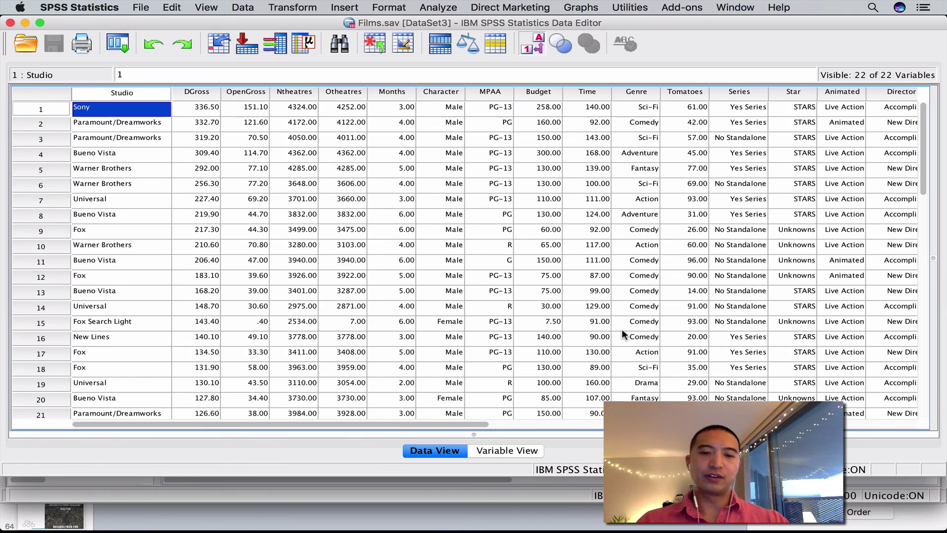
pyautogui.scroll(-1, 621, 328)
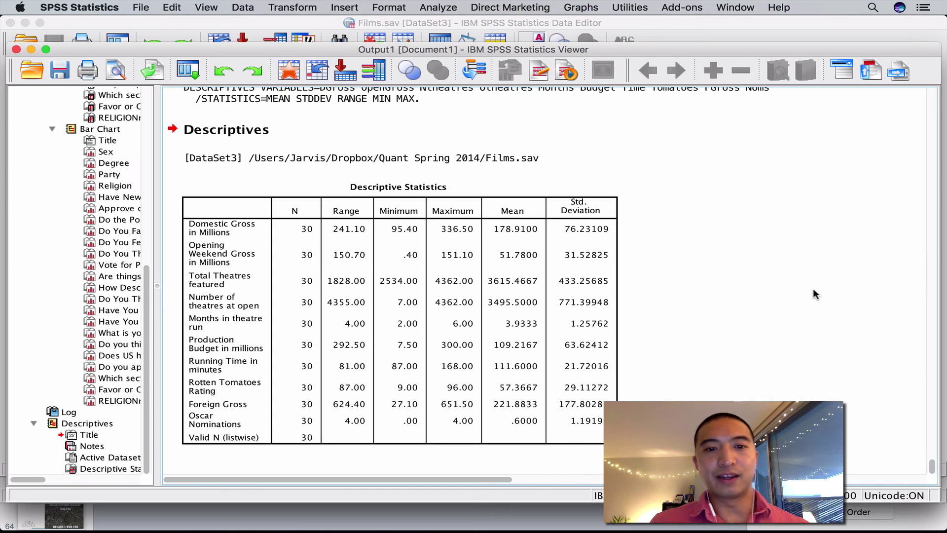
# Step: Inspect the Descriptive Statistics table and check the settings for exporting all output as a Word/RTF document
pyautogui.click(481, 264)
pyautogui.click(646, 294)
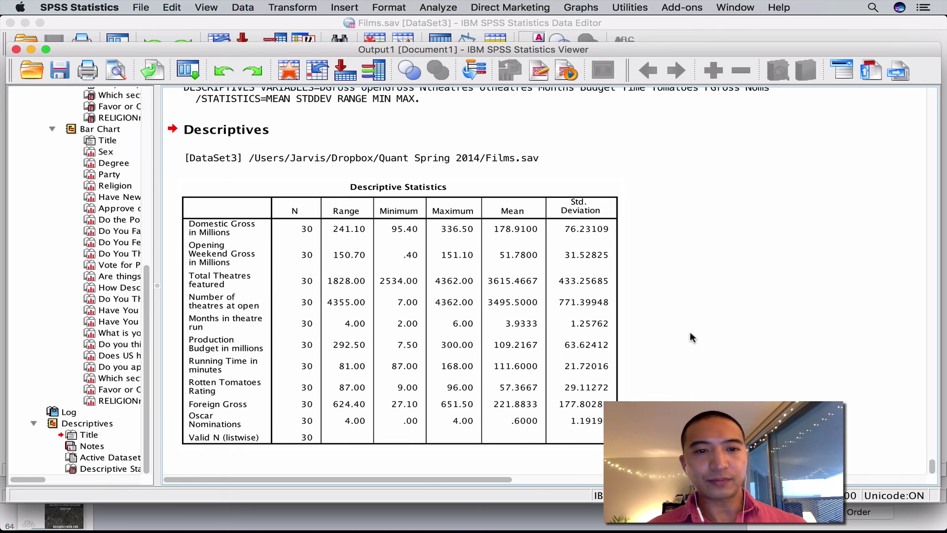
pyautogui.click(584, 258)
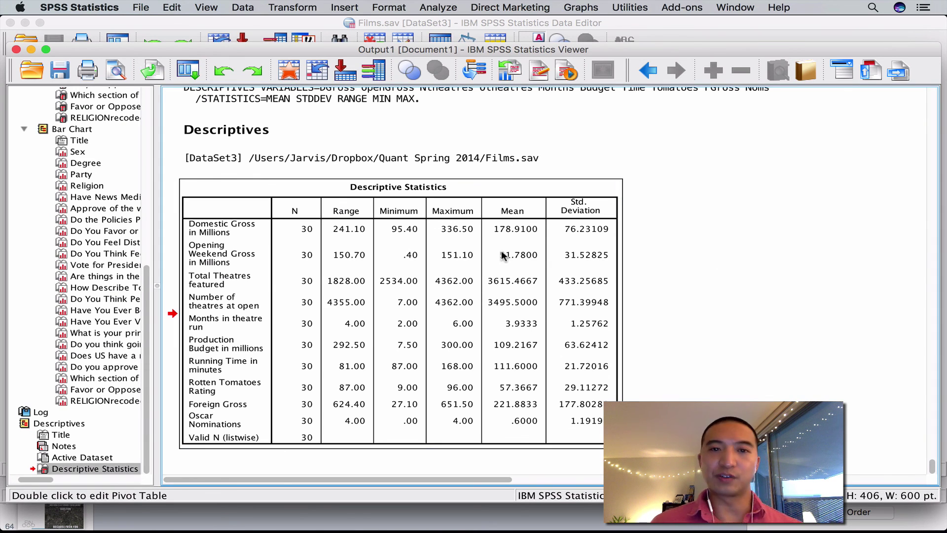
pyautogui.click(142, 7)
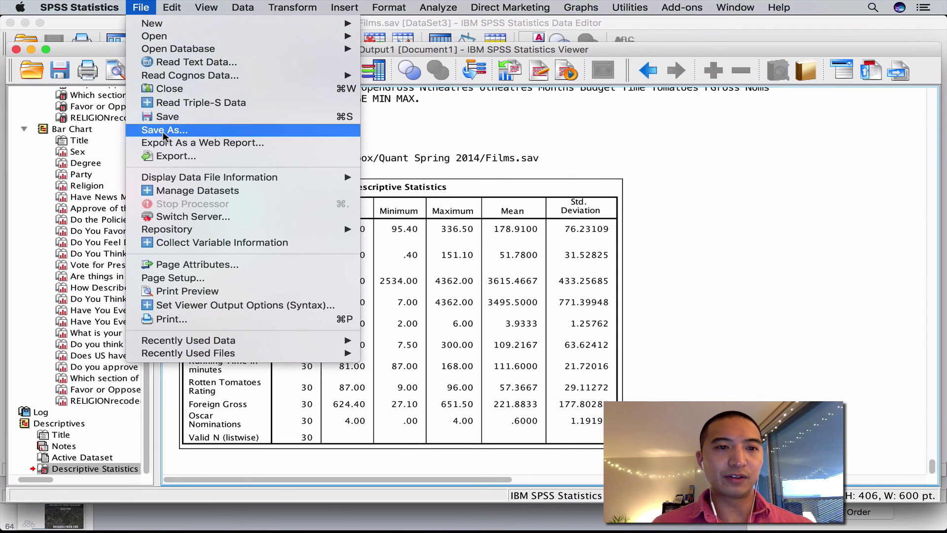
pyautogui.click(168, 156)
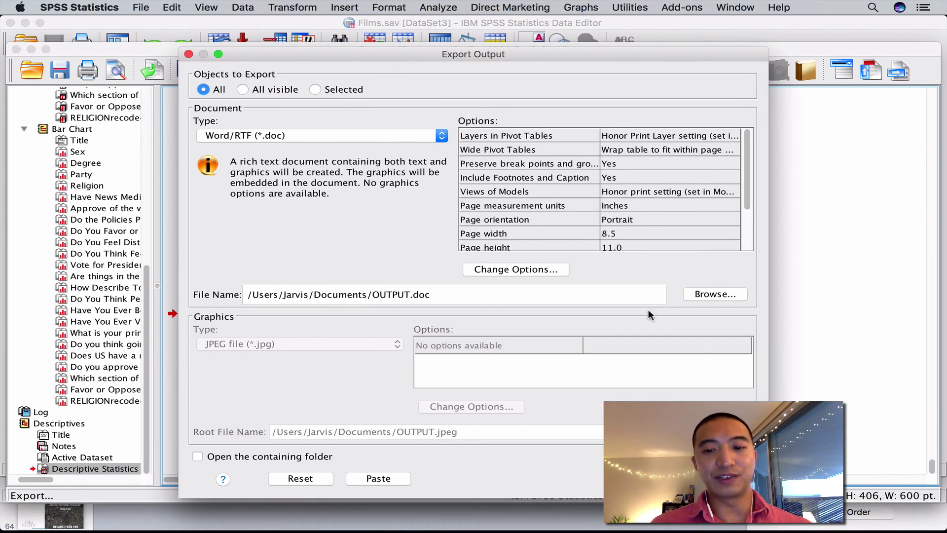
pyautogui.click(729, 478)
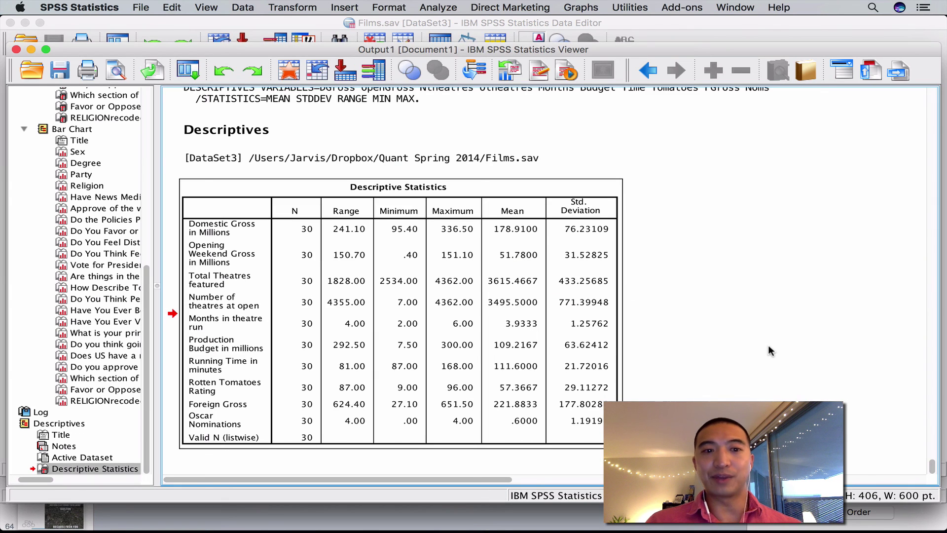
# Step: Review the output document, from the command log at its start through the survey's Statistics and frequency tables
pyautogui.scroll(10, 769, 350)
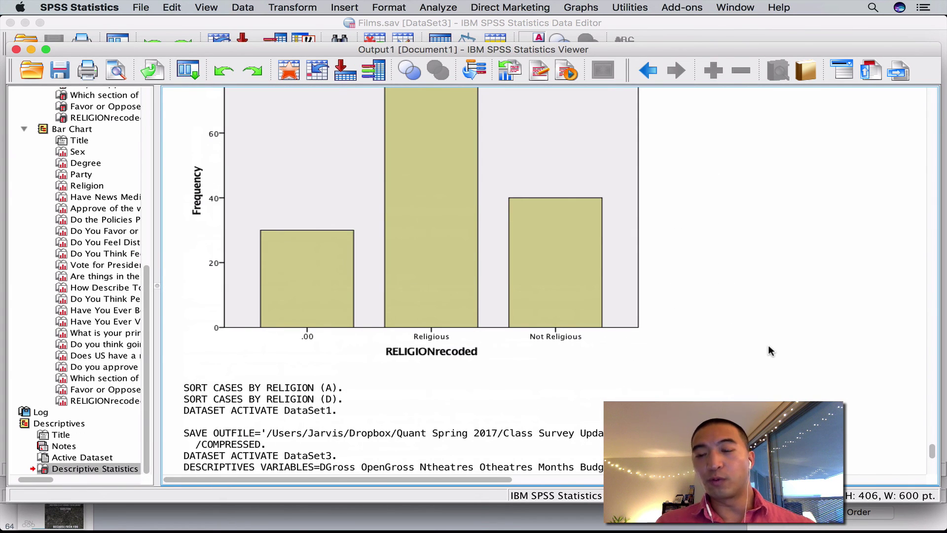
pyautogui.scroll(-10, 769, 346)
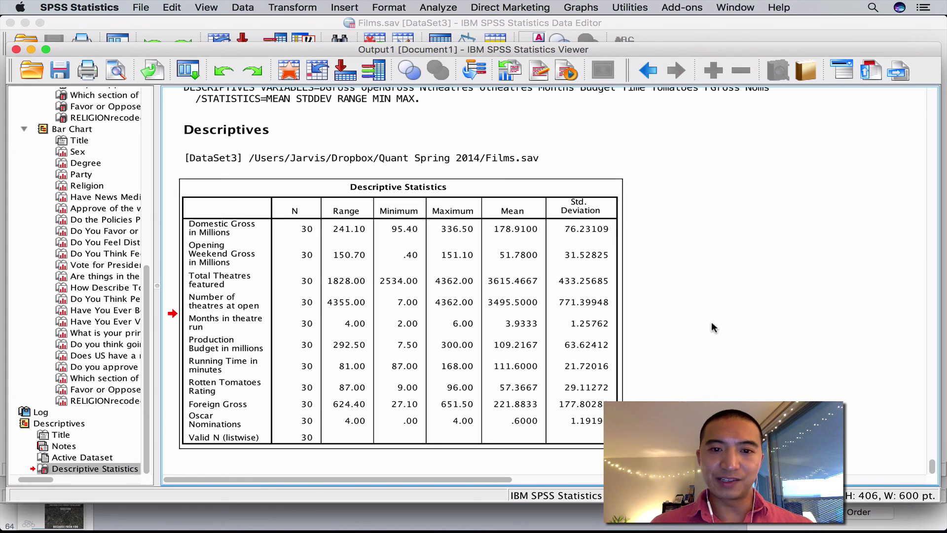
pyautogui.scroll(4, 702, 310)
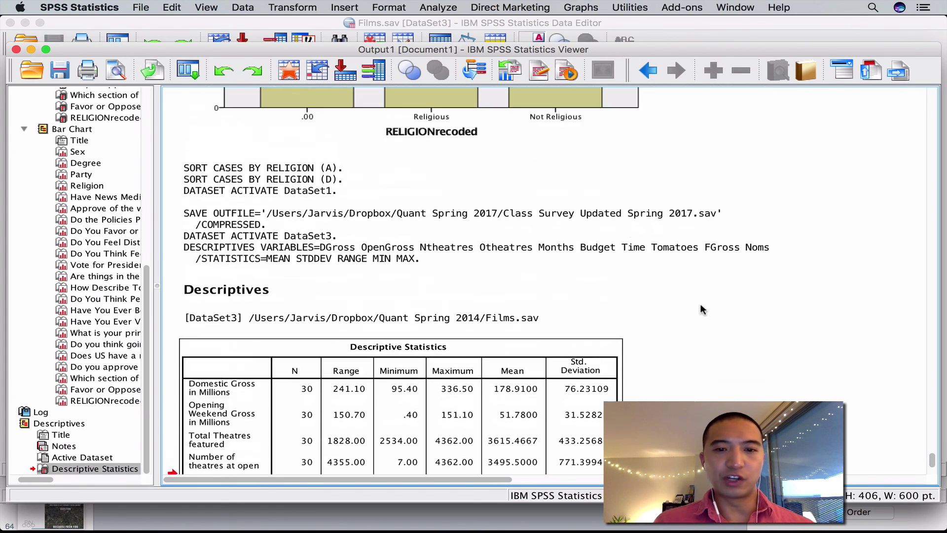
pyautogui.scroll(2, 703, 310)
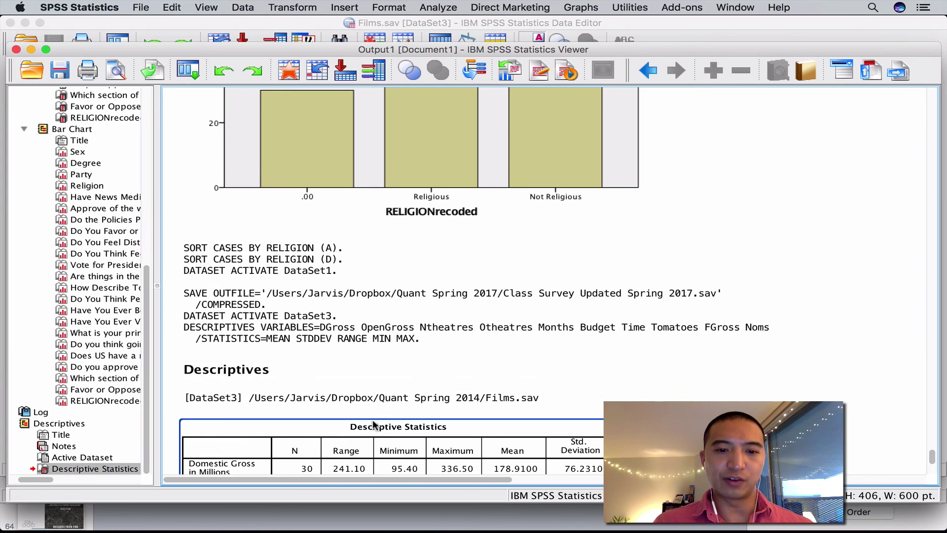
pyautogui.moveTo(932, 457); pyautogui.dragTo(934, 91)
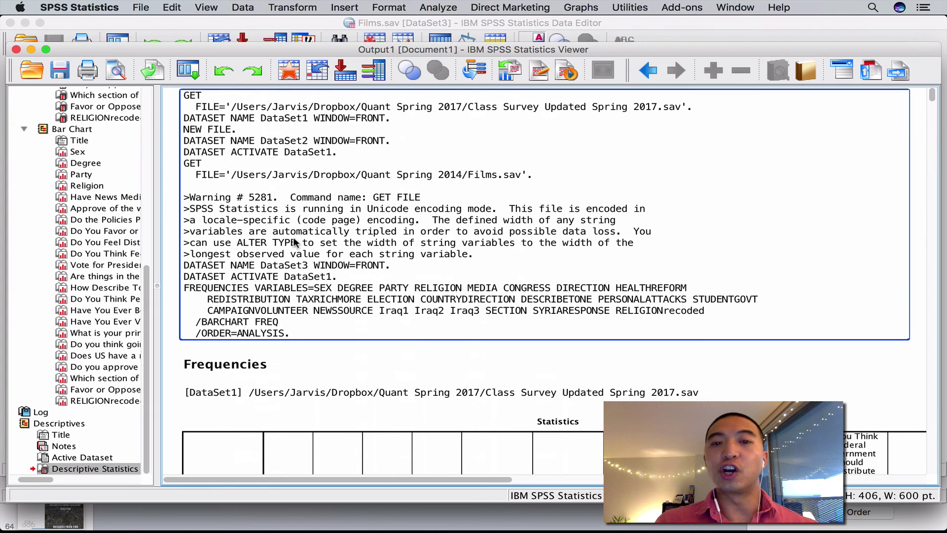
pyautogui.scroll(-10, 296, 247)
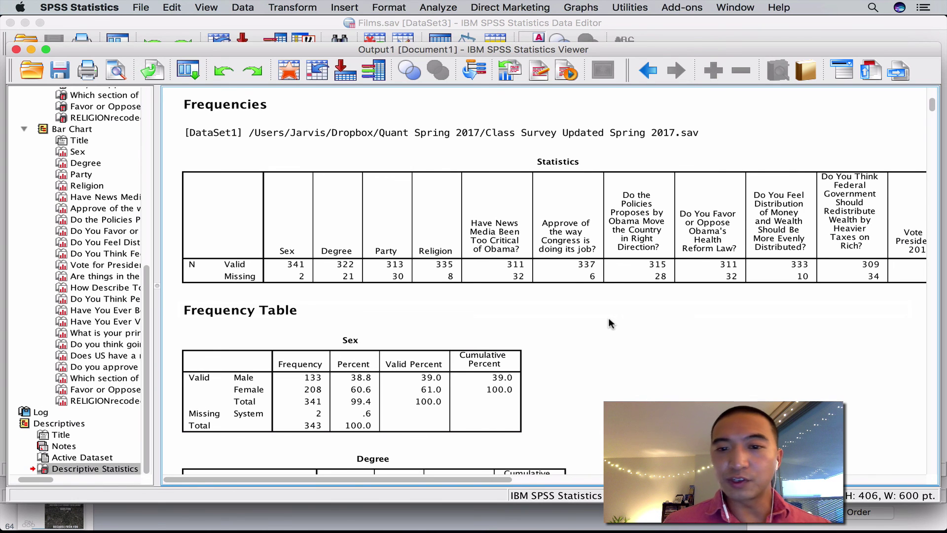
pyautogui.scroll(-20, 611, 323)
# Step: Compare the Keynote assignment slide with the Descriptives table at the end of the SPSS output and switch back to Keynote
pyautogui.press('super+Tab')
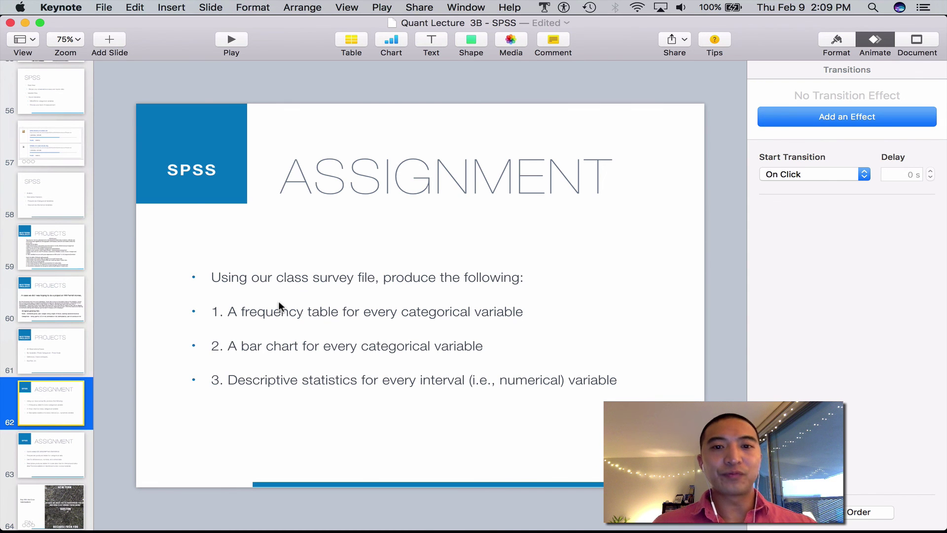
pyautogui.press('super+Tab')
pyautogui.scroll(-20, 612, 220)
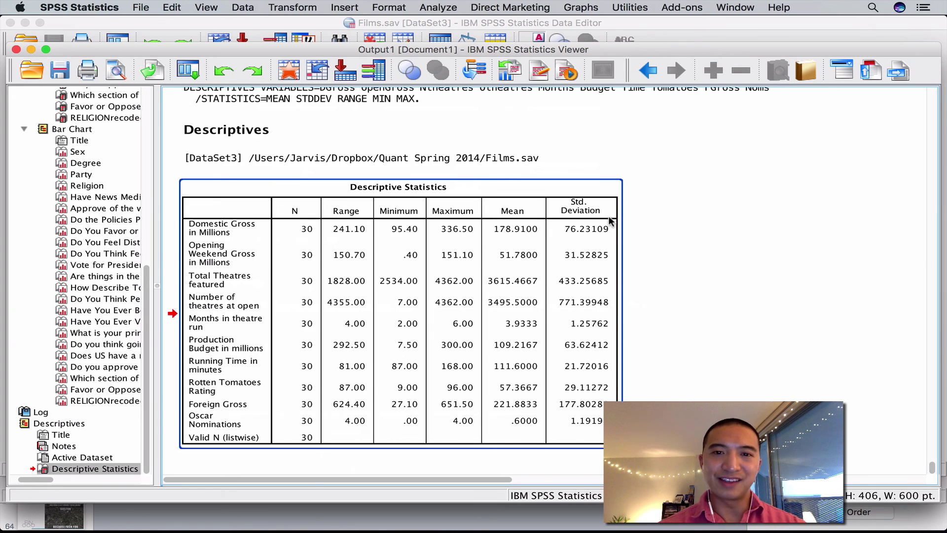
pyautogui.press('super+Tab')
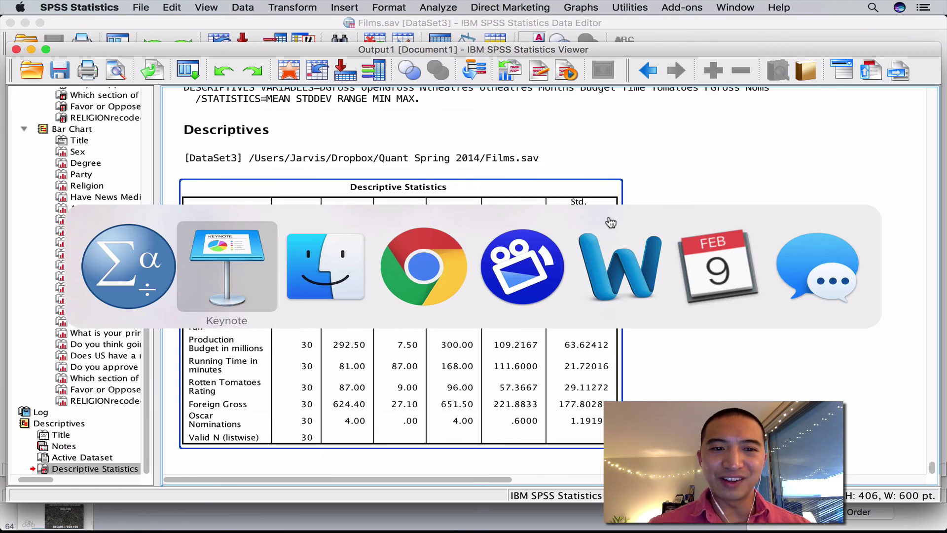